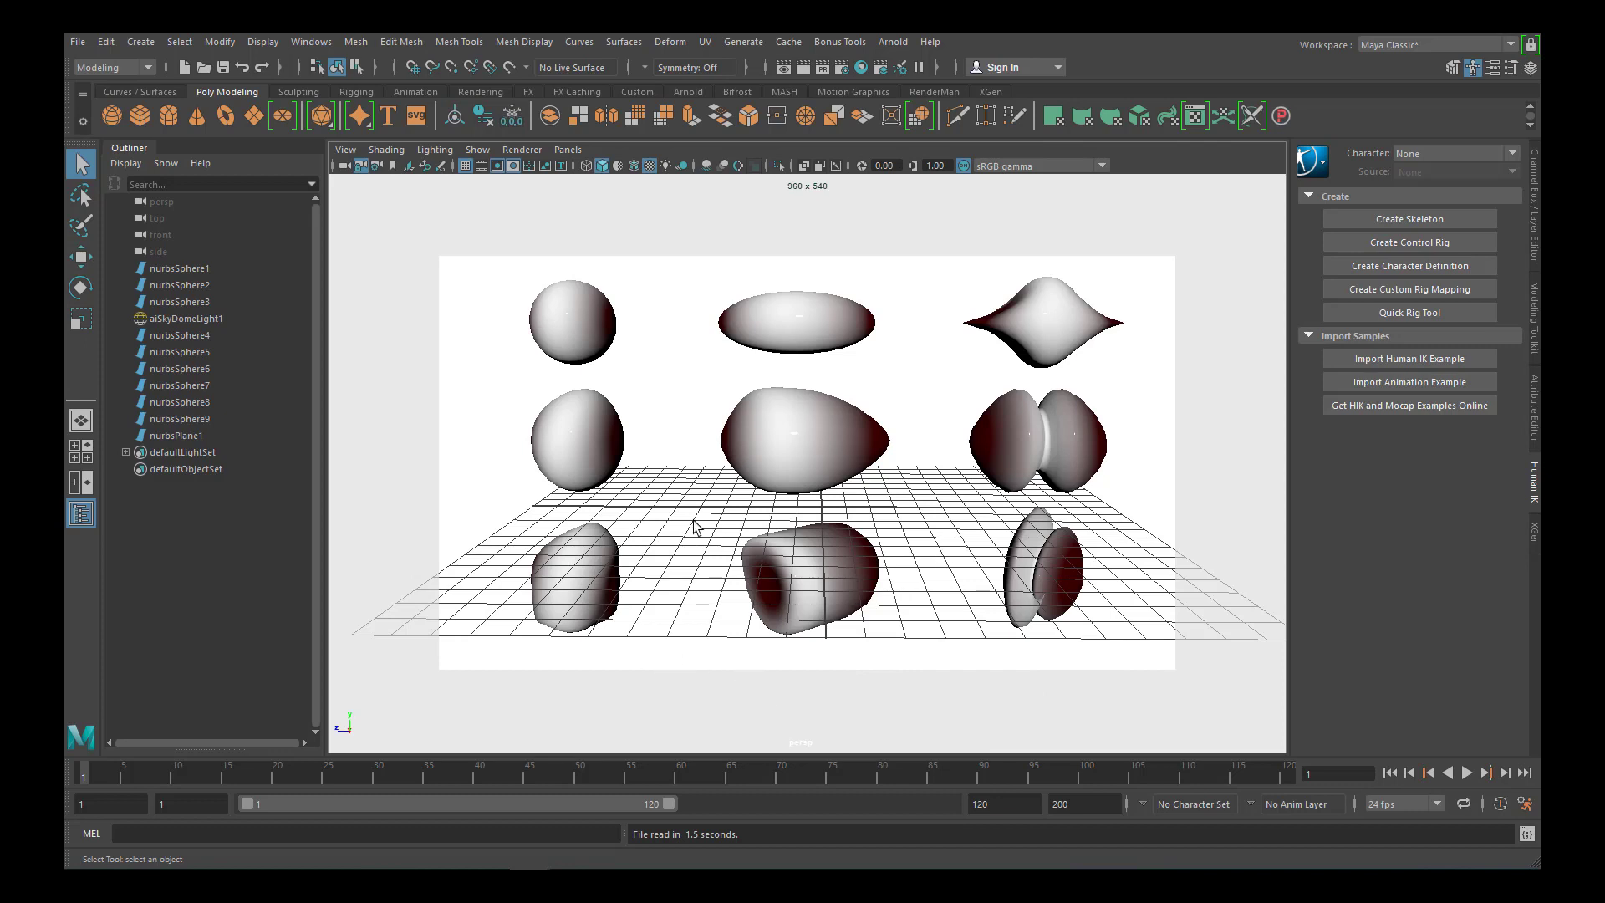
# Create camera persp1 from the current perspective view and look through it in the viewport
pyautogui.click(343, 150)
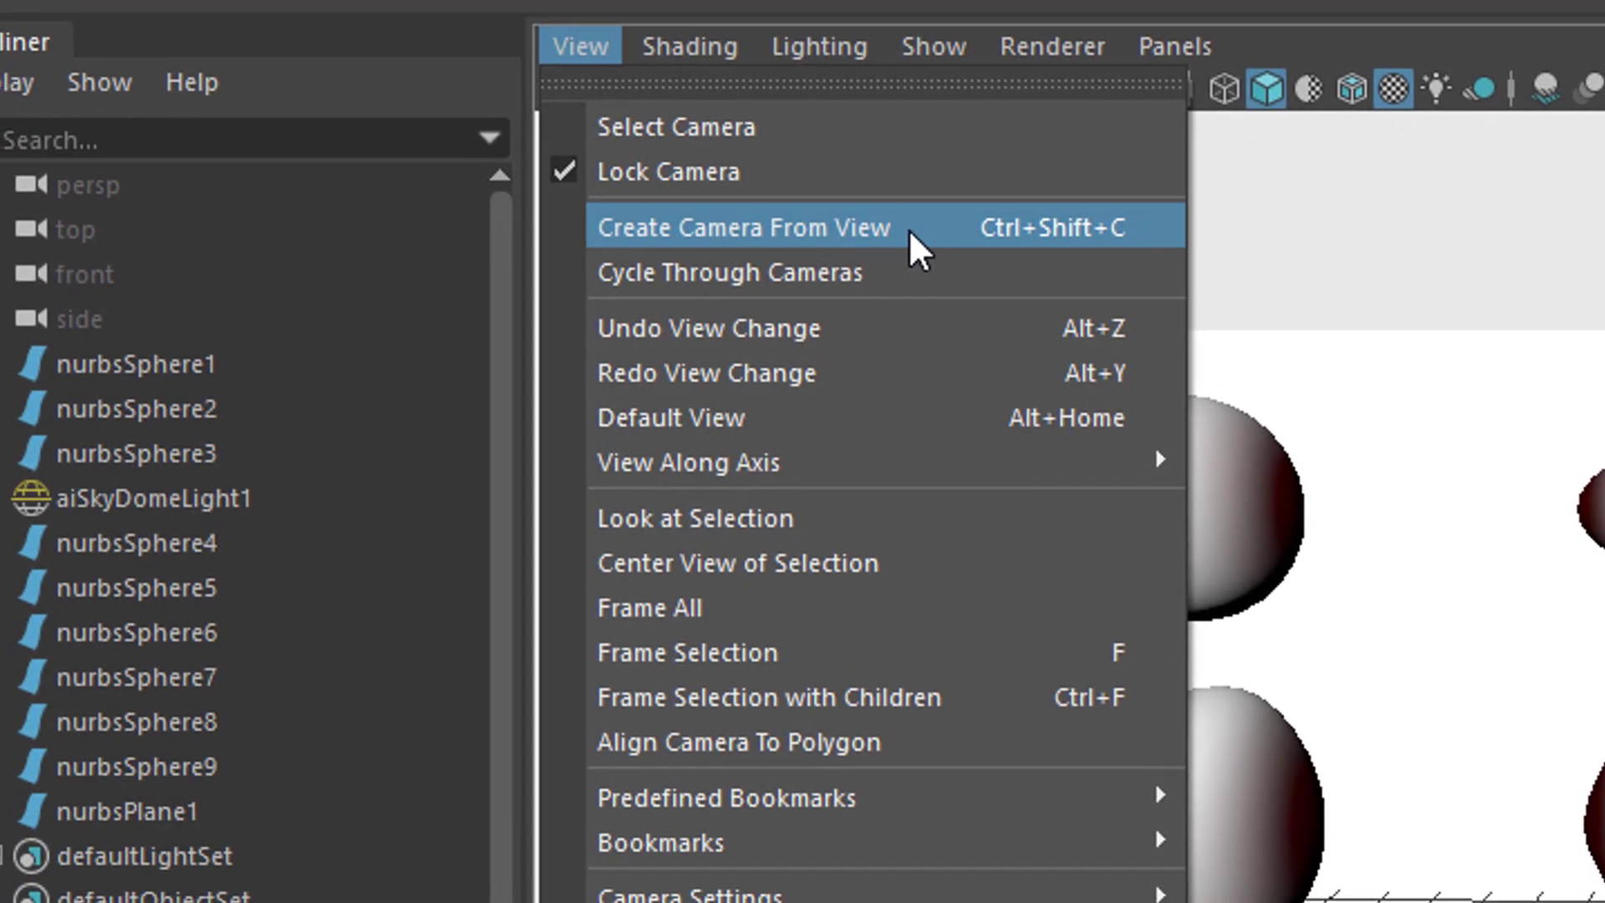
pyautogui.click(910, 232)
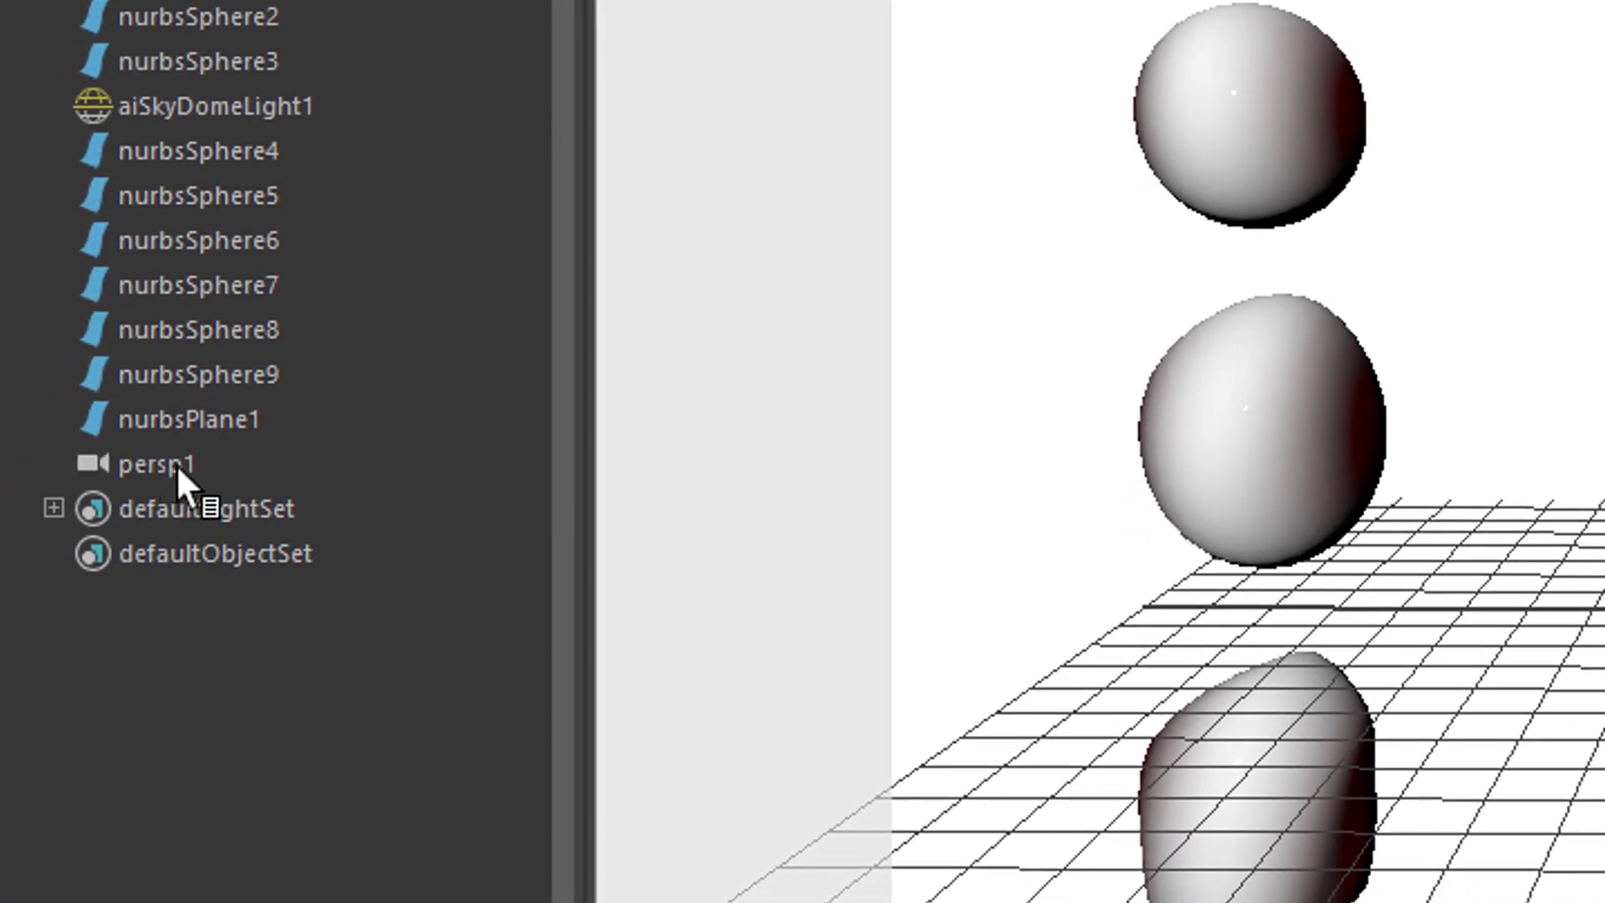
pyautogui.moveTo(176, 463); pyautogui.dragTo(1604, 727)
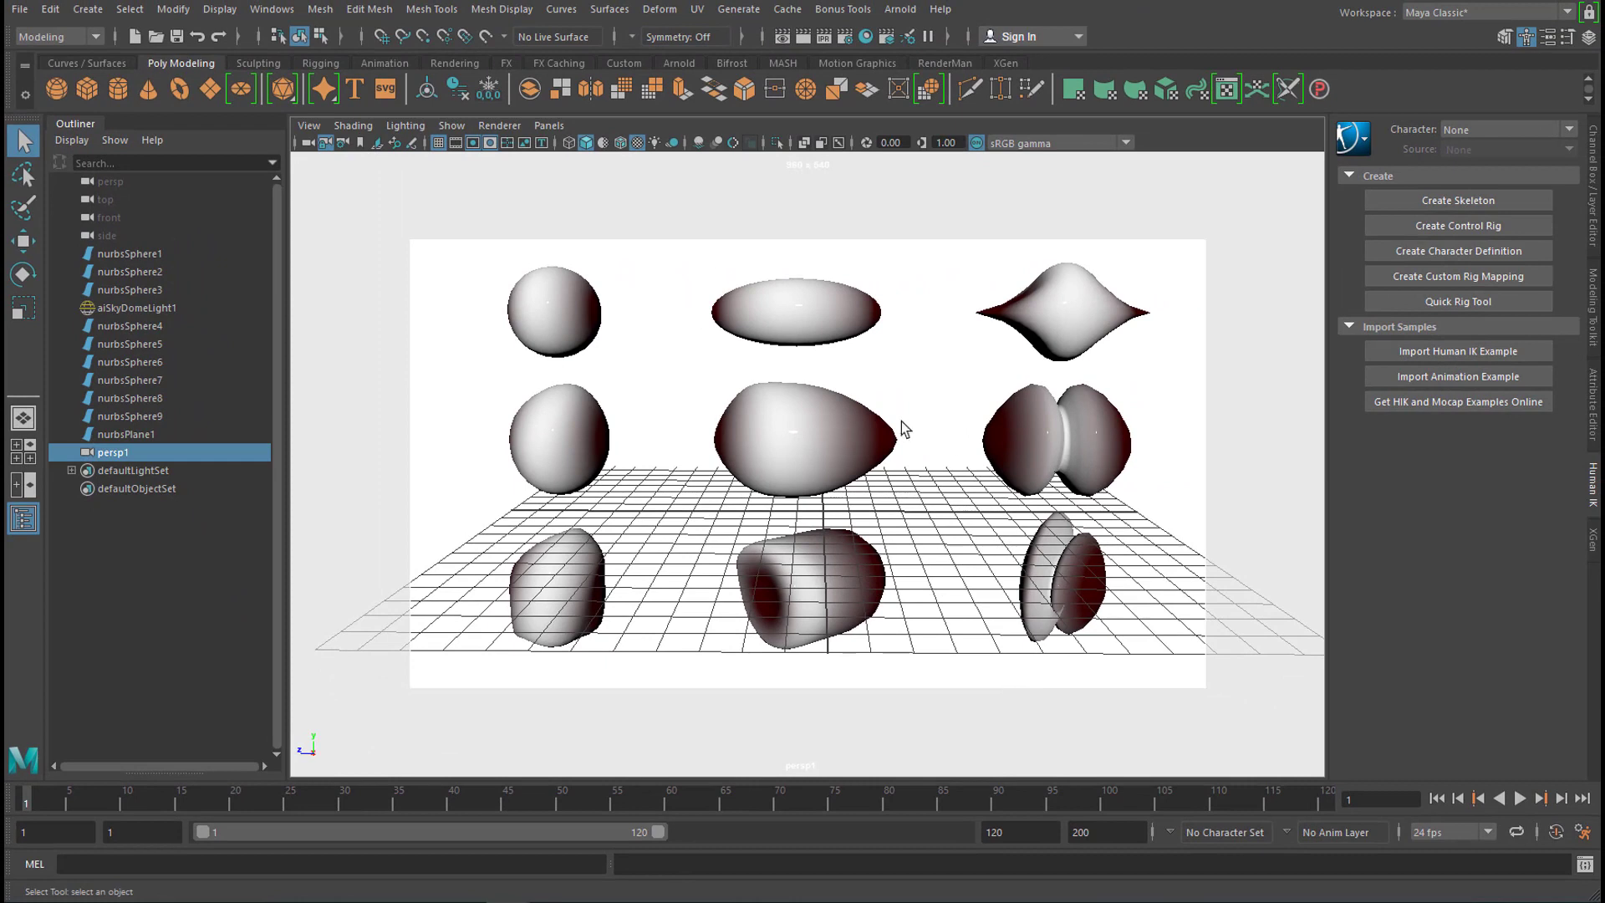
# Toggle the camera lock and tumble the persp1 view to a slightly different angle on the nine shapes
pyautogui.click(319, 127)
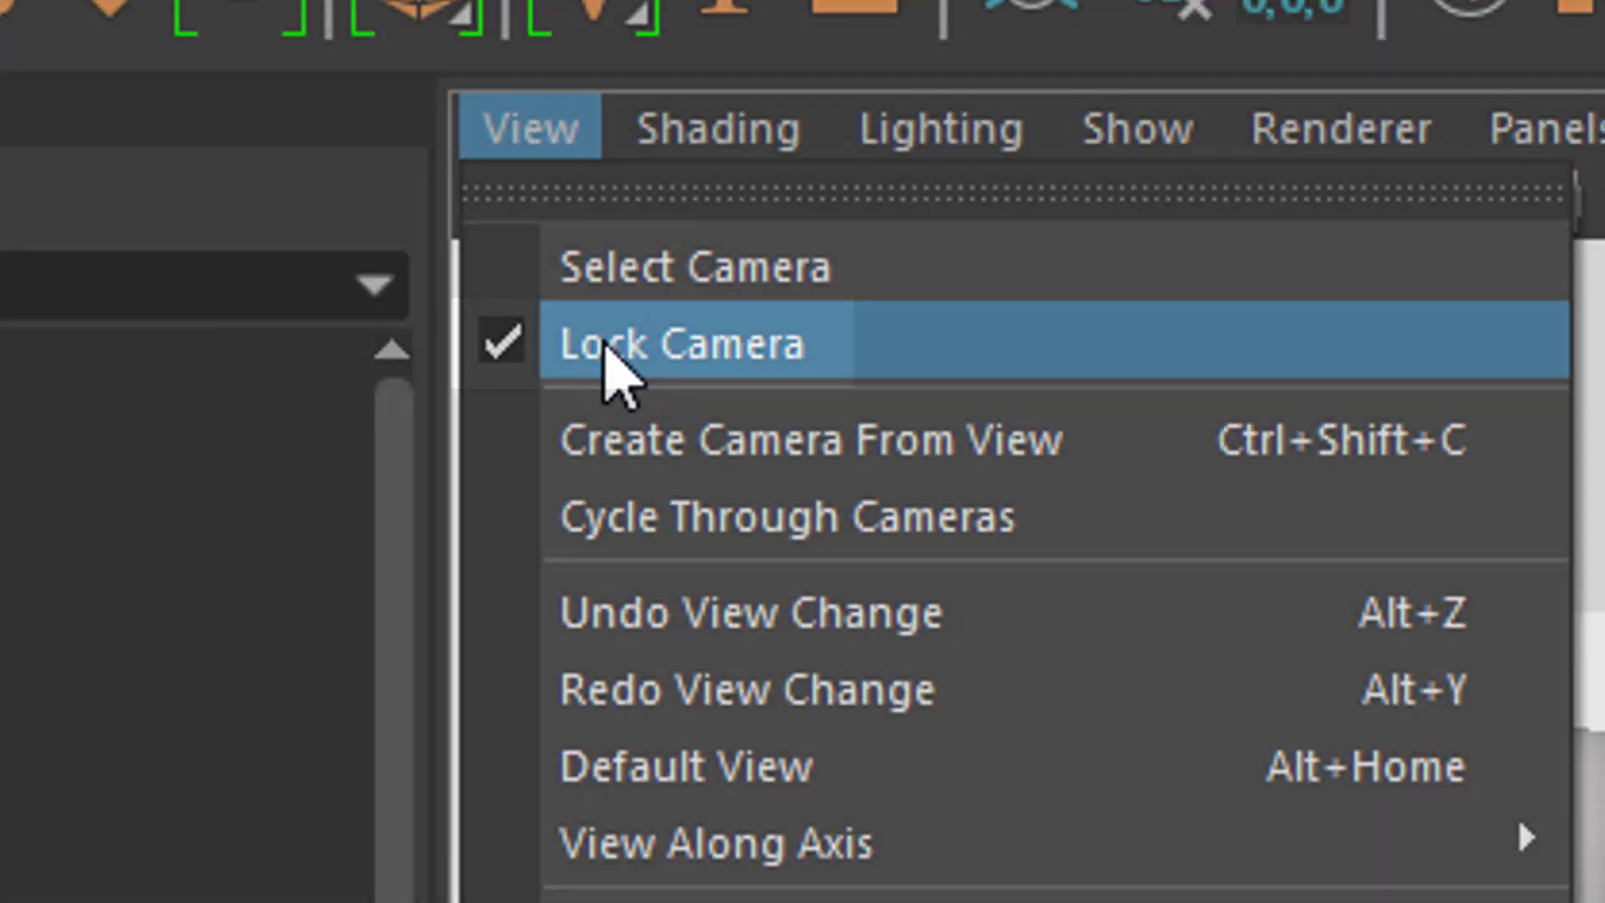
pyautogui.click(610, 368)
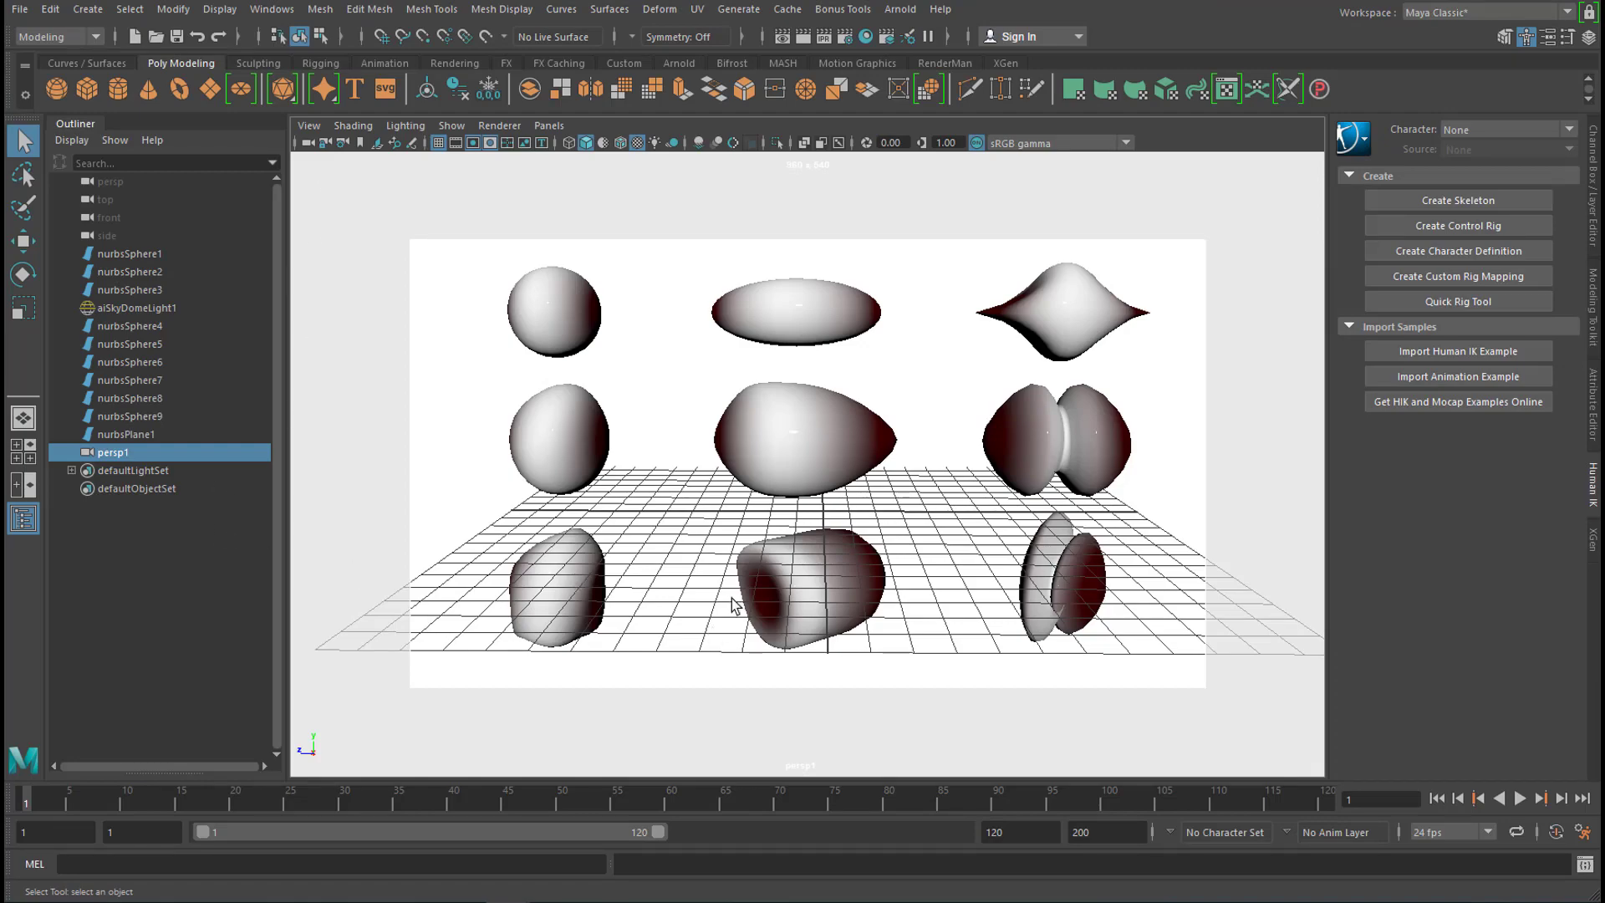
pyautogui.keyDown('alt'); pyautogui.moveTo(769, 527); pyautogui.dragTo(970, 566); pyautogui.keyUp('alt')
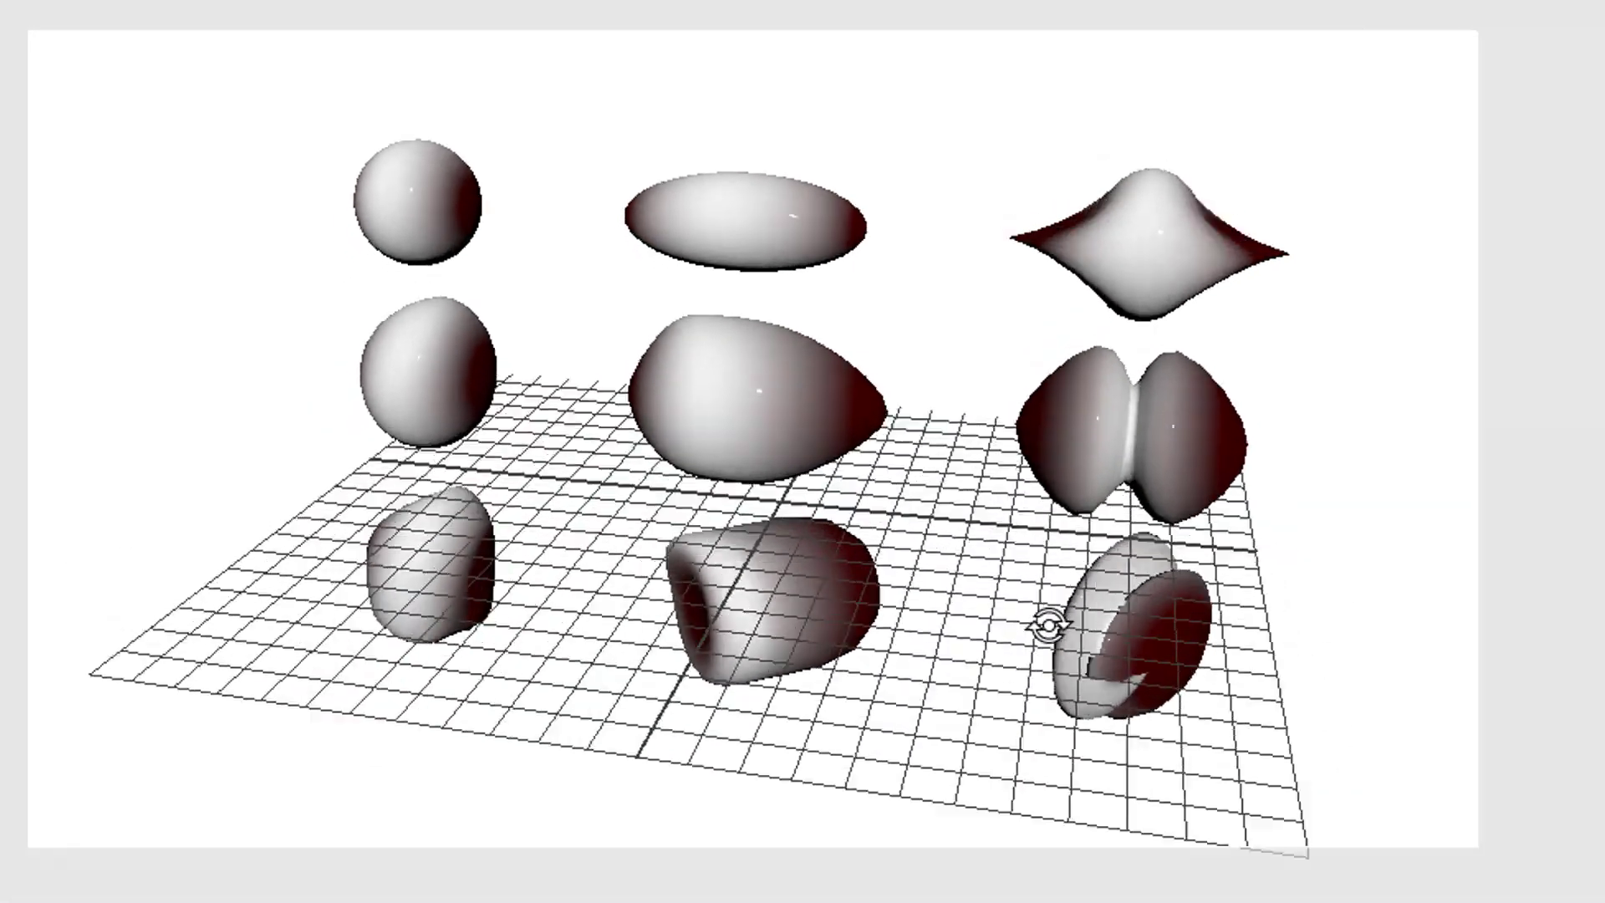
pyautogui.moveTo(1047, 625)
pyautogui.keyDown('alt'); pyautogui.mouseDown()
pyautogui.moveTo(1211, 659)
pyautogui.moveTo(1061, 620)
pyautogui.moveTo(1068, 559)
pyautogui.moveTo(1061, 602)
pyautogui.mouseUp(); pyautogui.keyUp('alt')
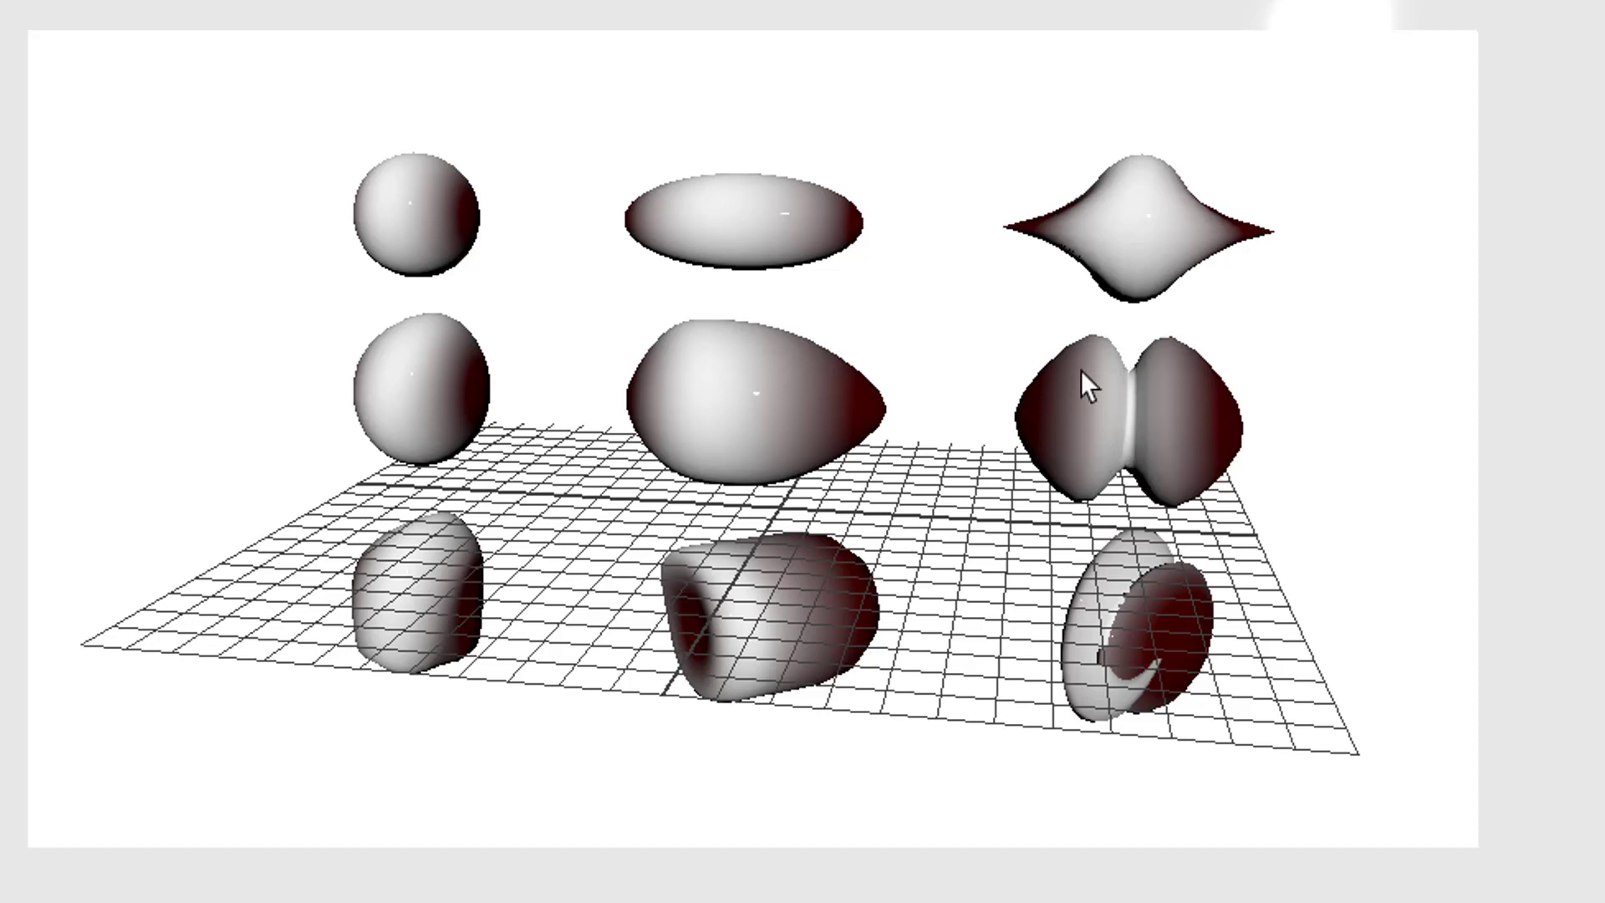
# Orbit around the shapes, selecting the bottom-middle hollow shape and the top-right pointed shape
pyautogui.moveTo(922, 587); pyautogui.dragTo(1015, 562, button='middle')
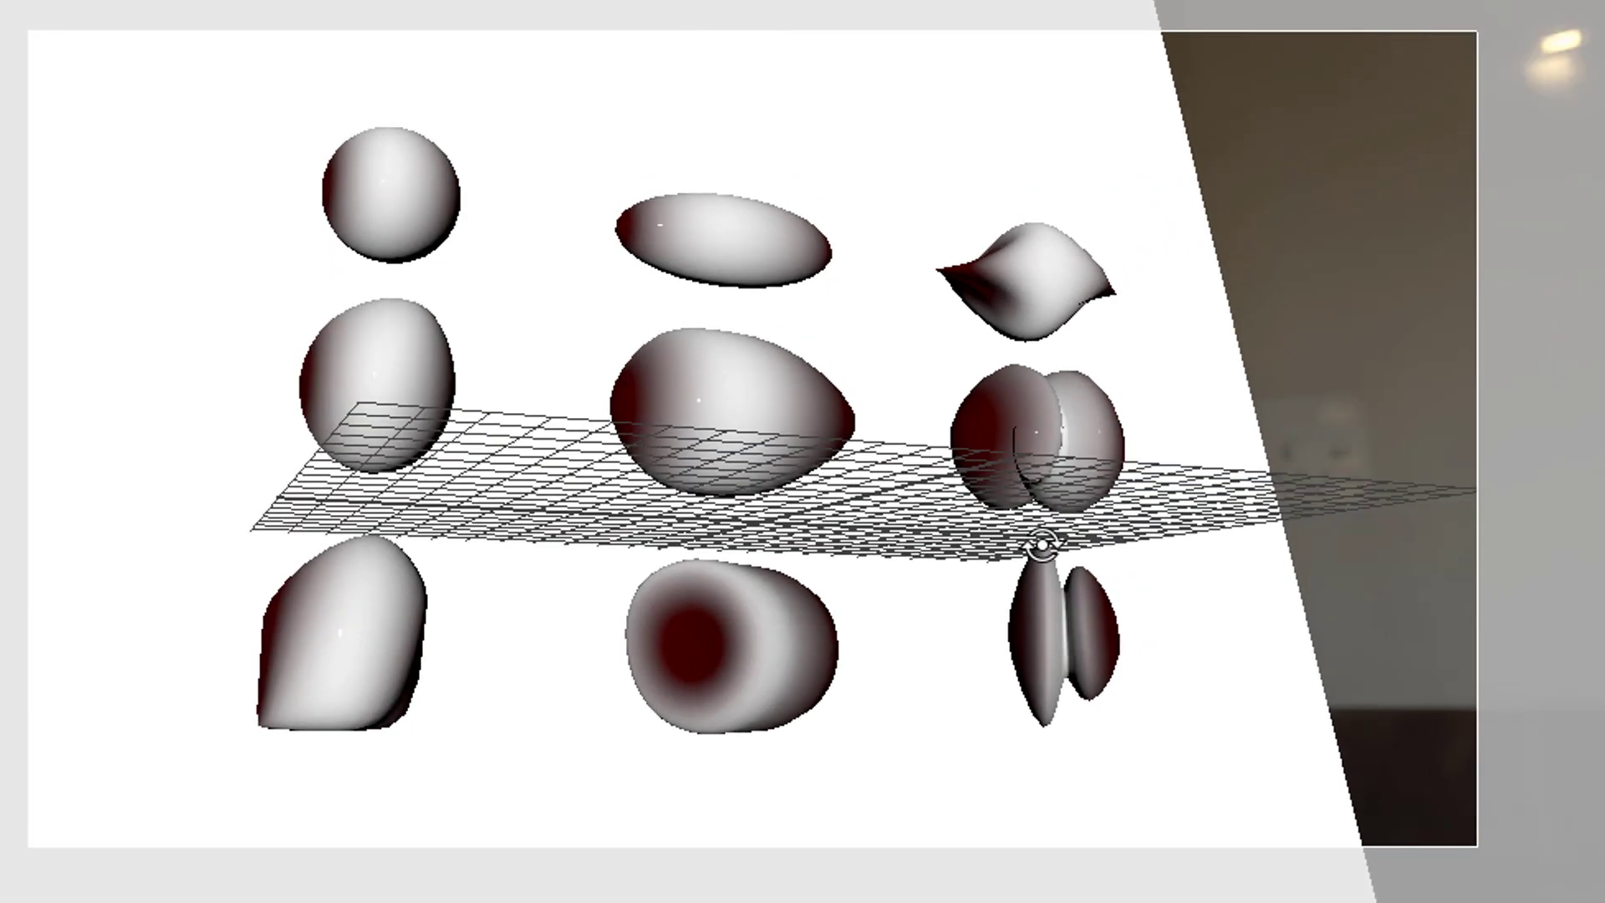
pyautogui.click(707, 649)
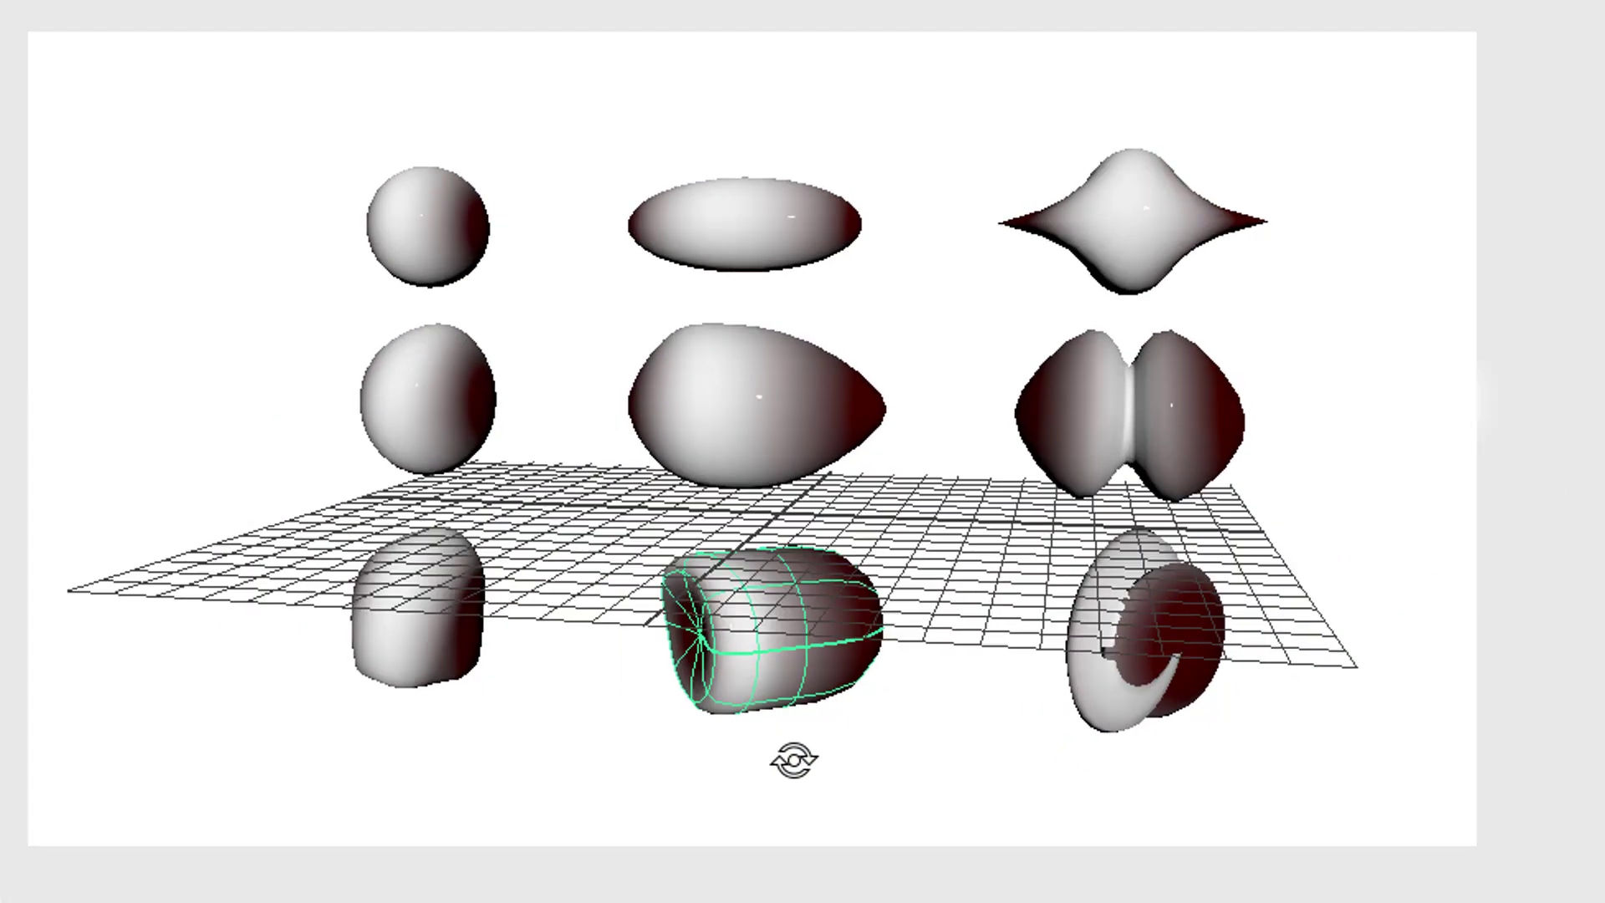
pyautogui.moveTo(795, 760); pyautogui.dragTo(864, 803, button='middle')
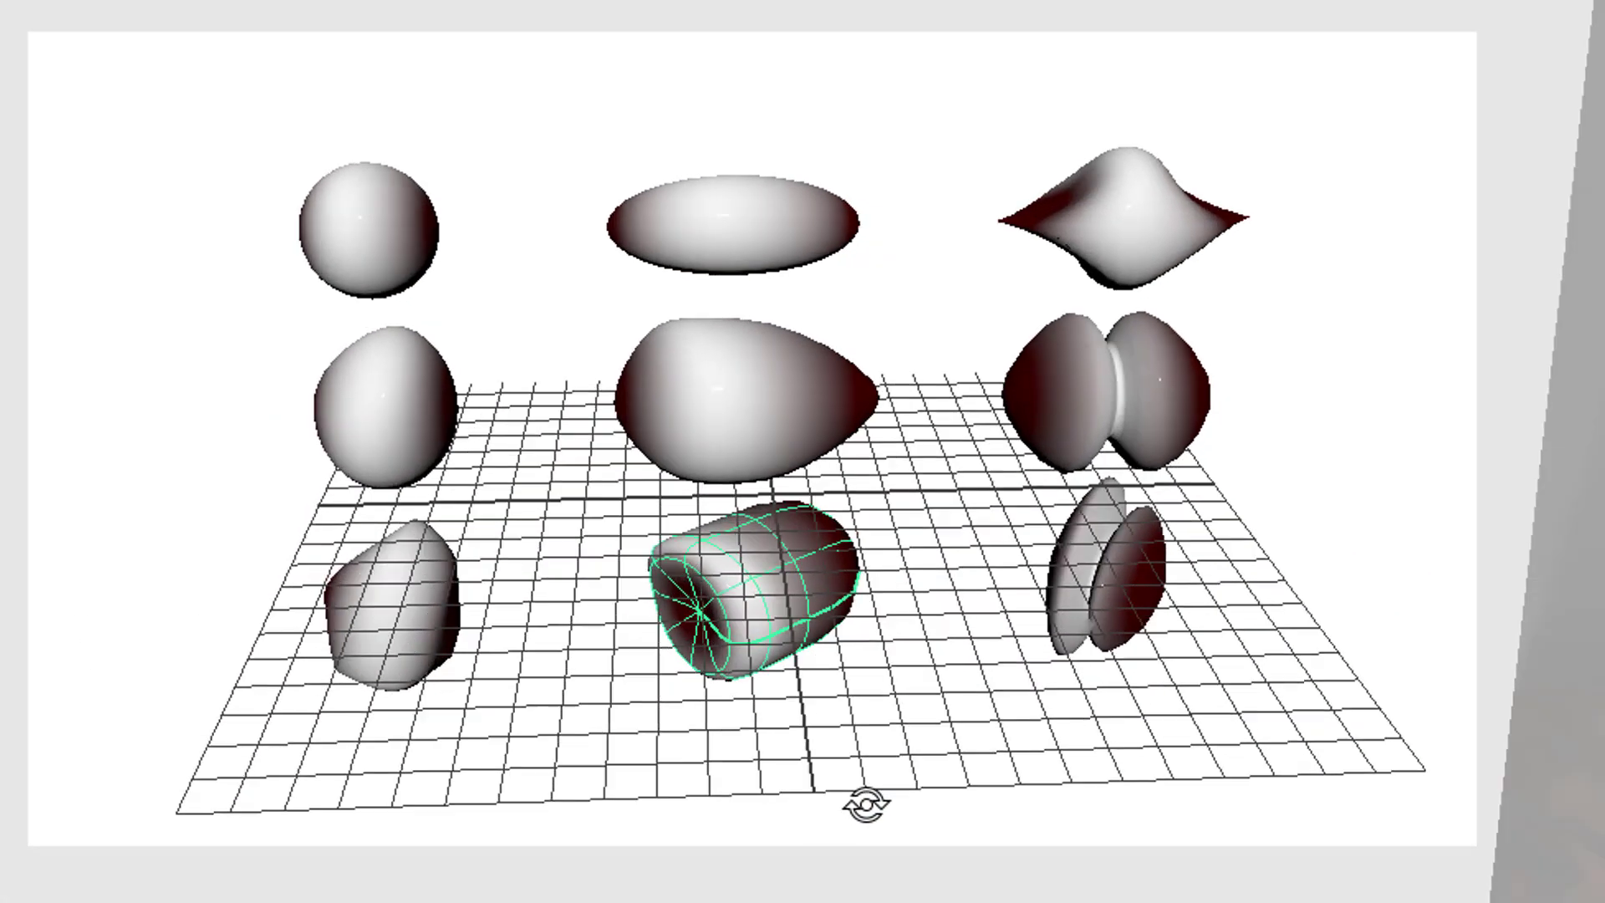
pyautogui.moveTo(864, 803); pyautogui.dragTo(956, 761, button='middle')
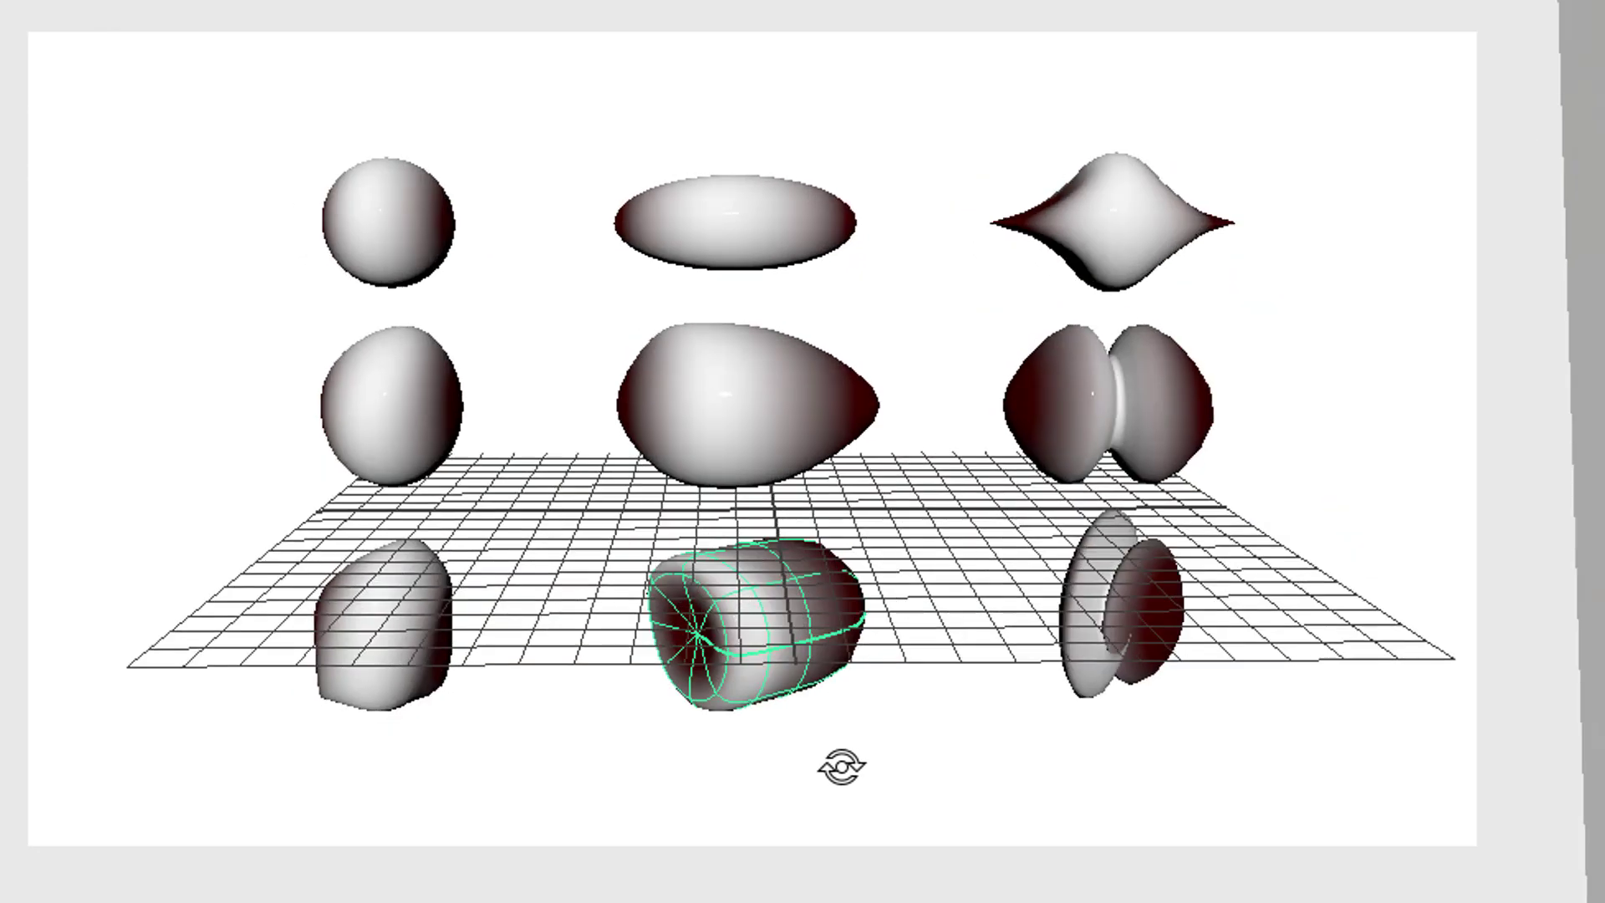
pyautogui.moveTo(846, 760); pyautogui.dragTo(842, 766, button='middle')
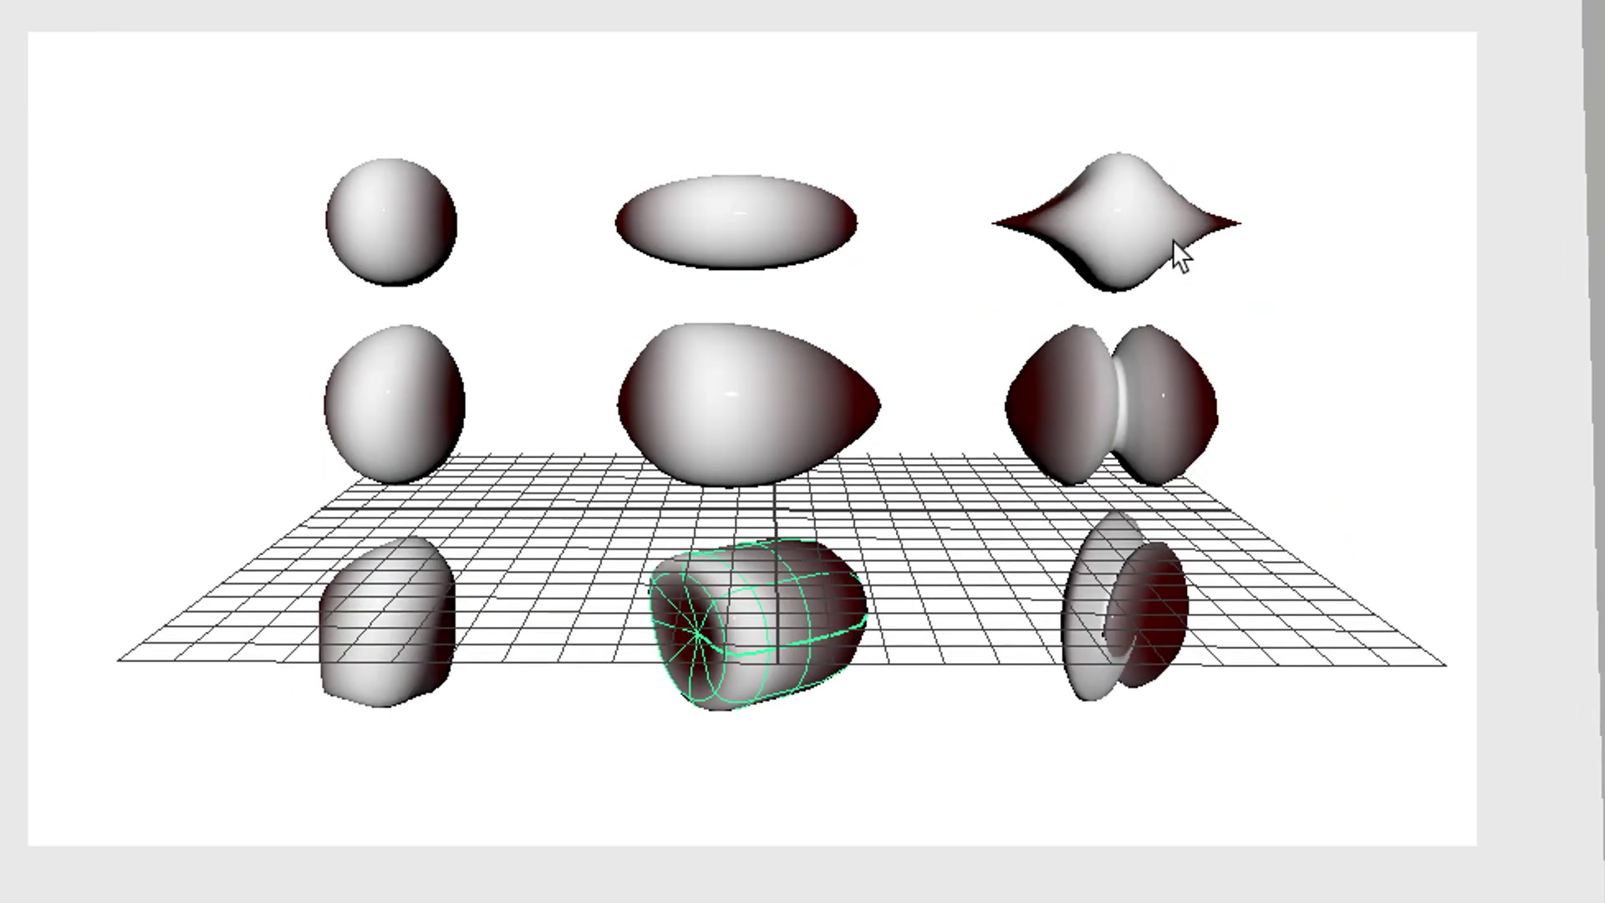
pyautogui.click(1138, 236)
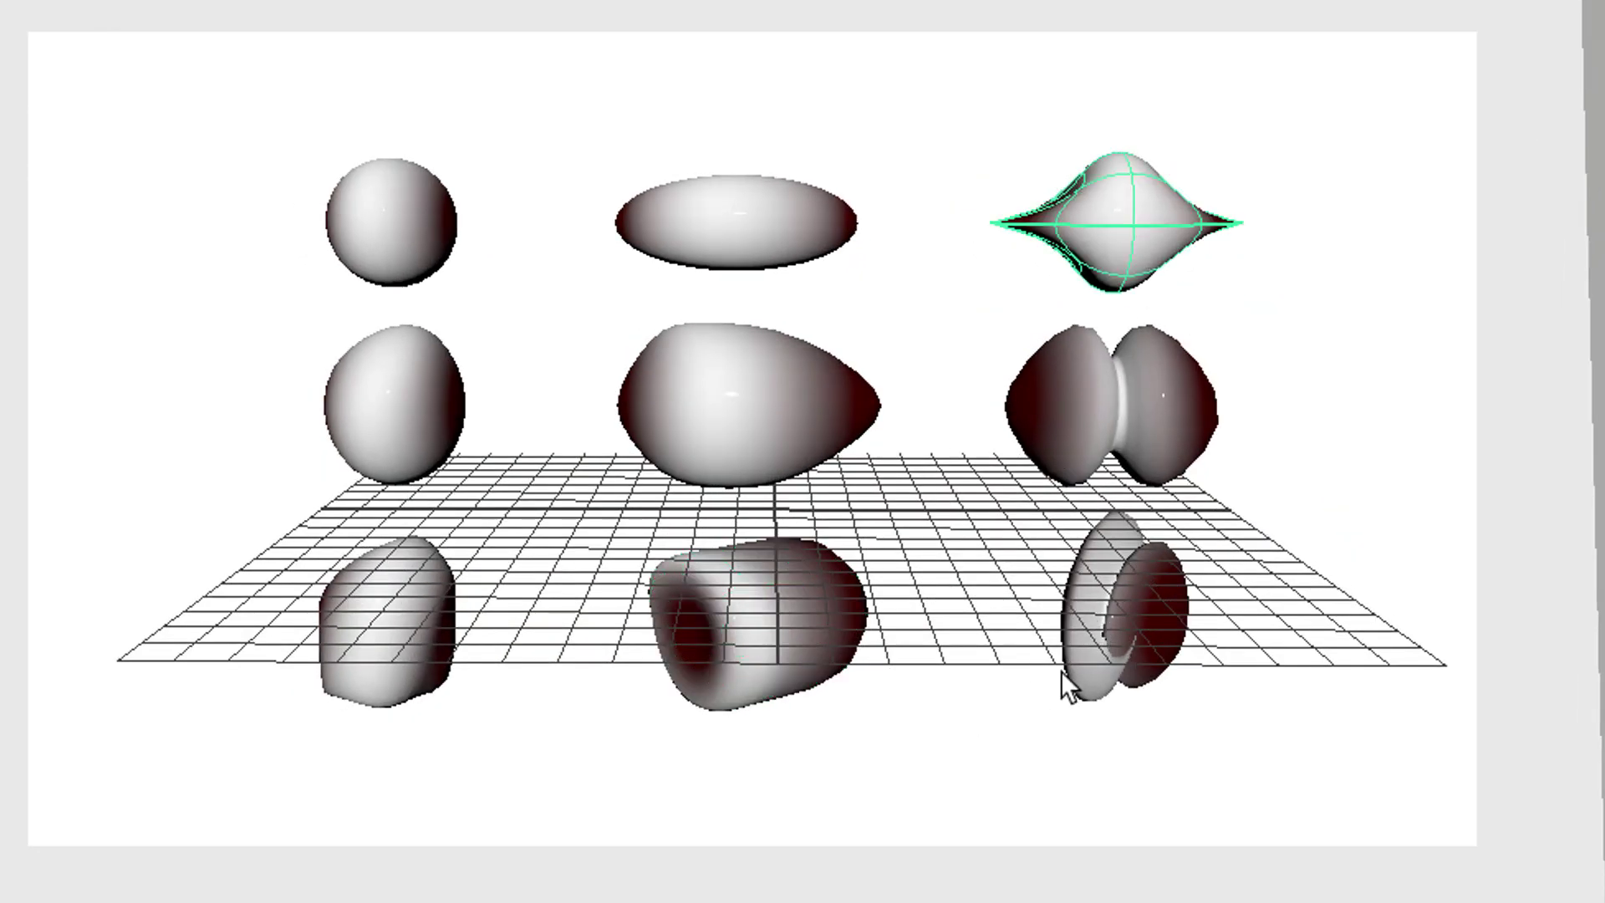
# Dolly the view far back so the shapes sit small against the room panorama
pyautogui.moveTo(1077, 663); pyautogui.dragTo(920, 608, button='middle')
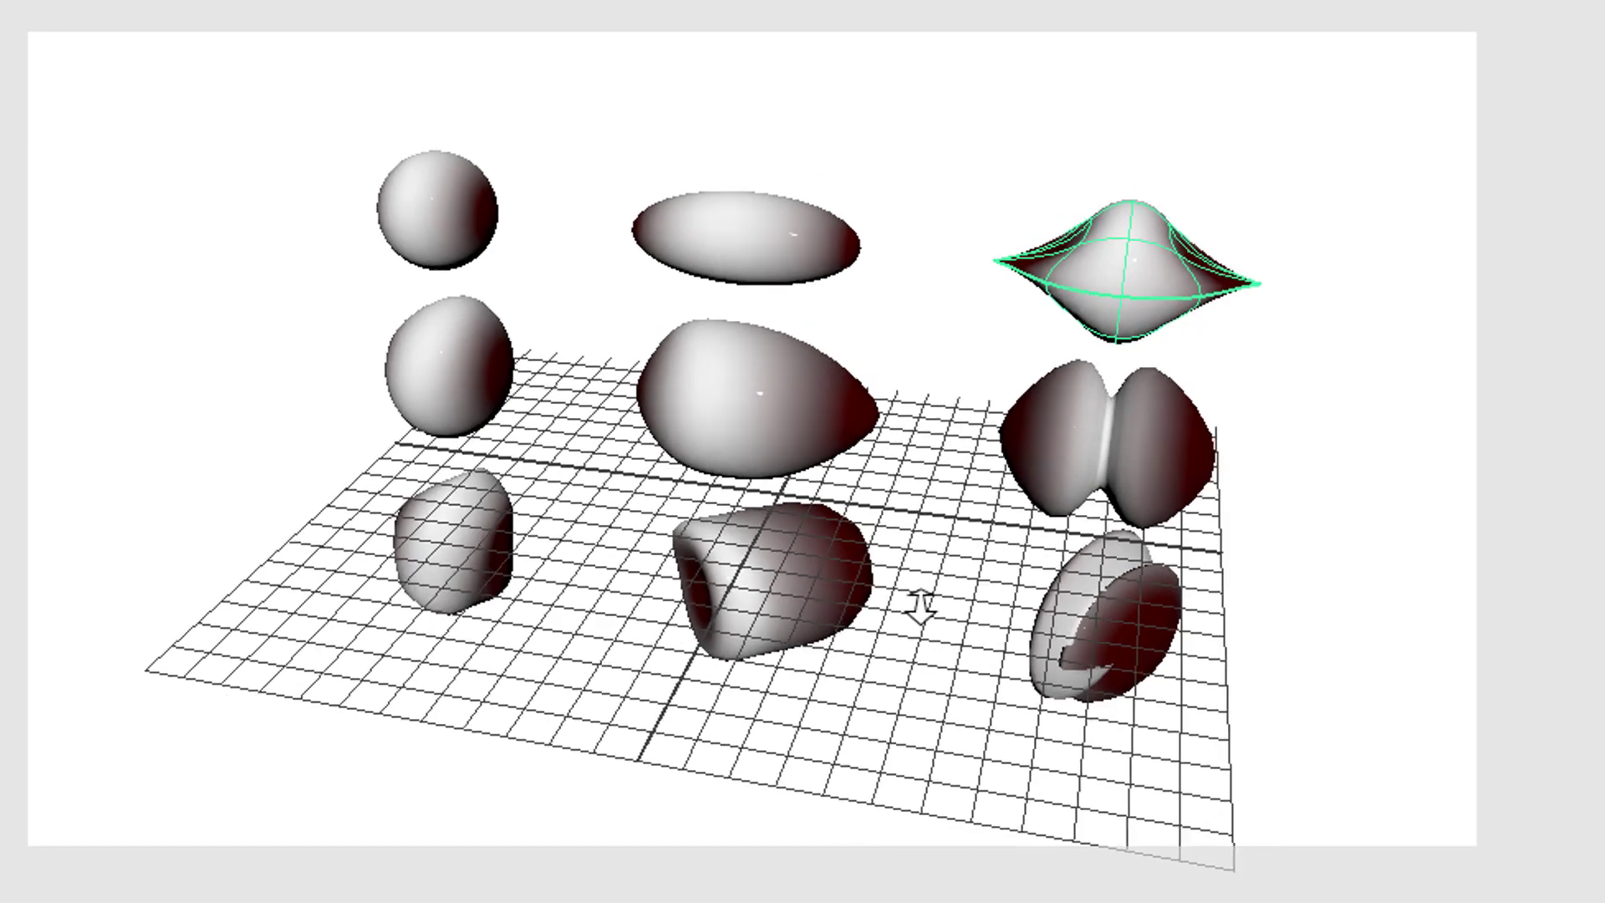
pyautogui.keyDown('alt'); pyautogui.moveTo(921, 608); pyautogui.dragTo(506, 699, button='right'); pyautogui.keyUp('alt')
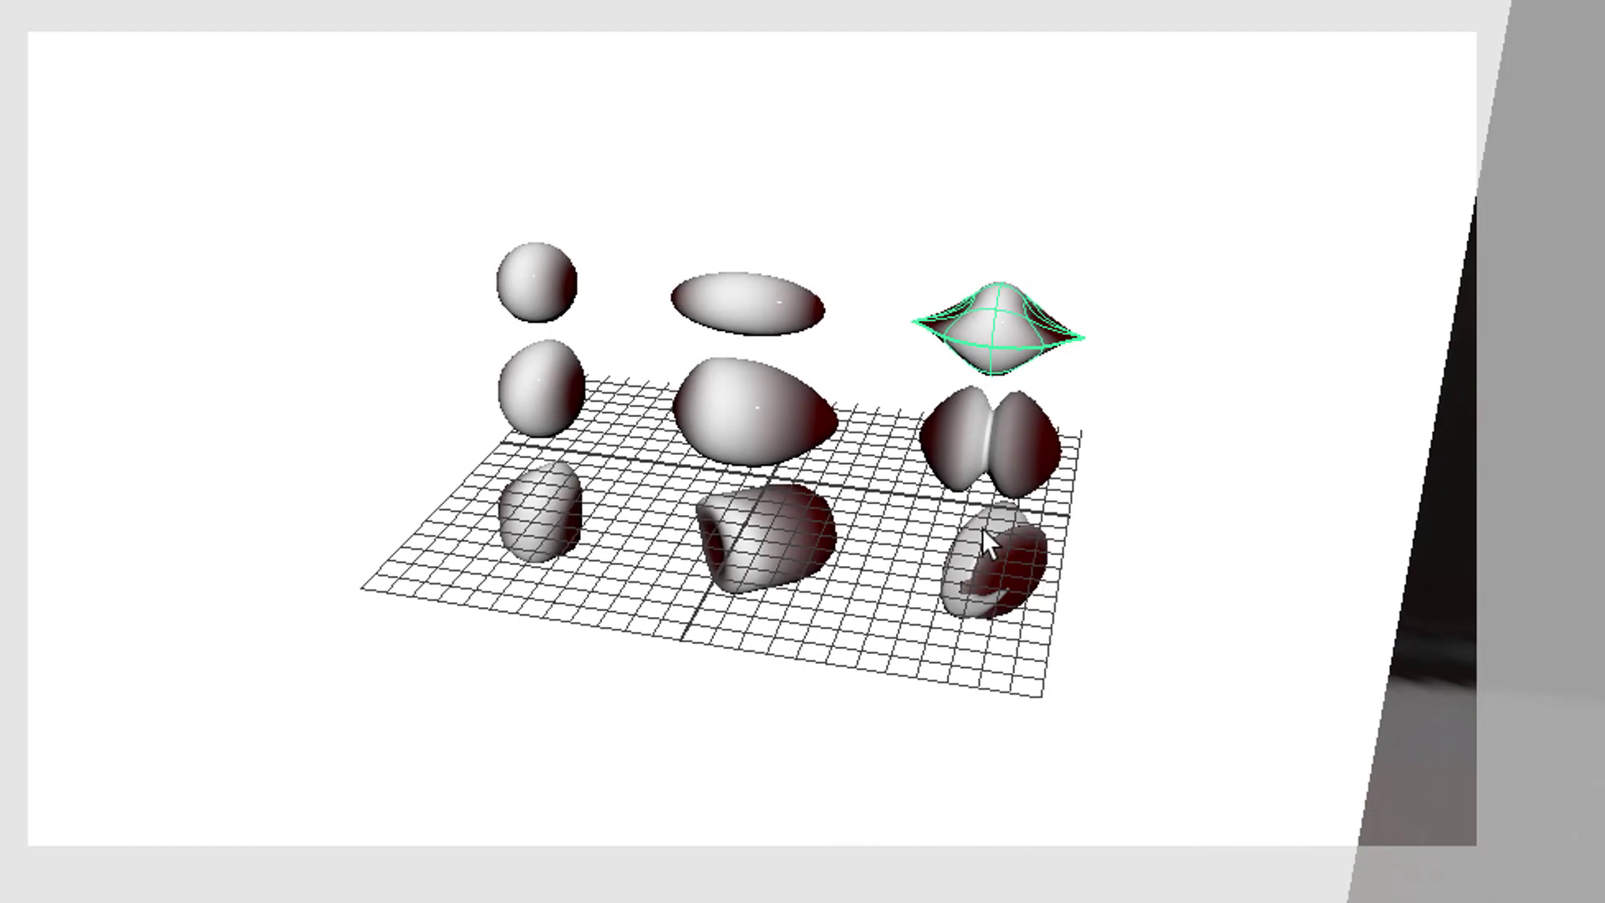
pyautogui.keyDown('alt'); pyautogui.moveTo(982, 528); pyautogui.dragTo(954, 648, button='right'); pyautogui.keyUp('alt')
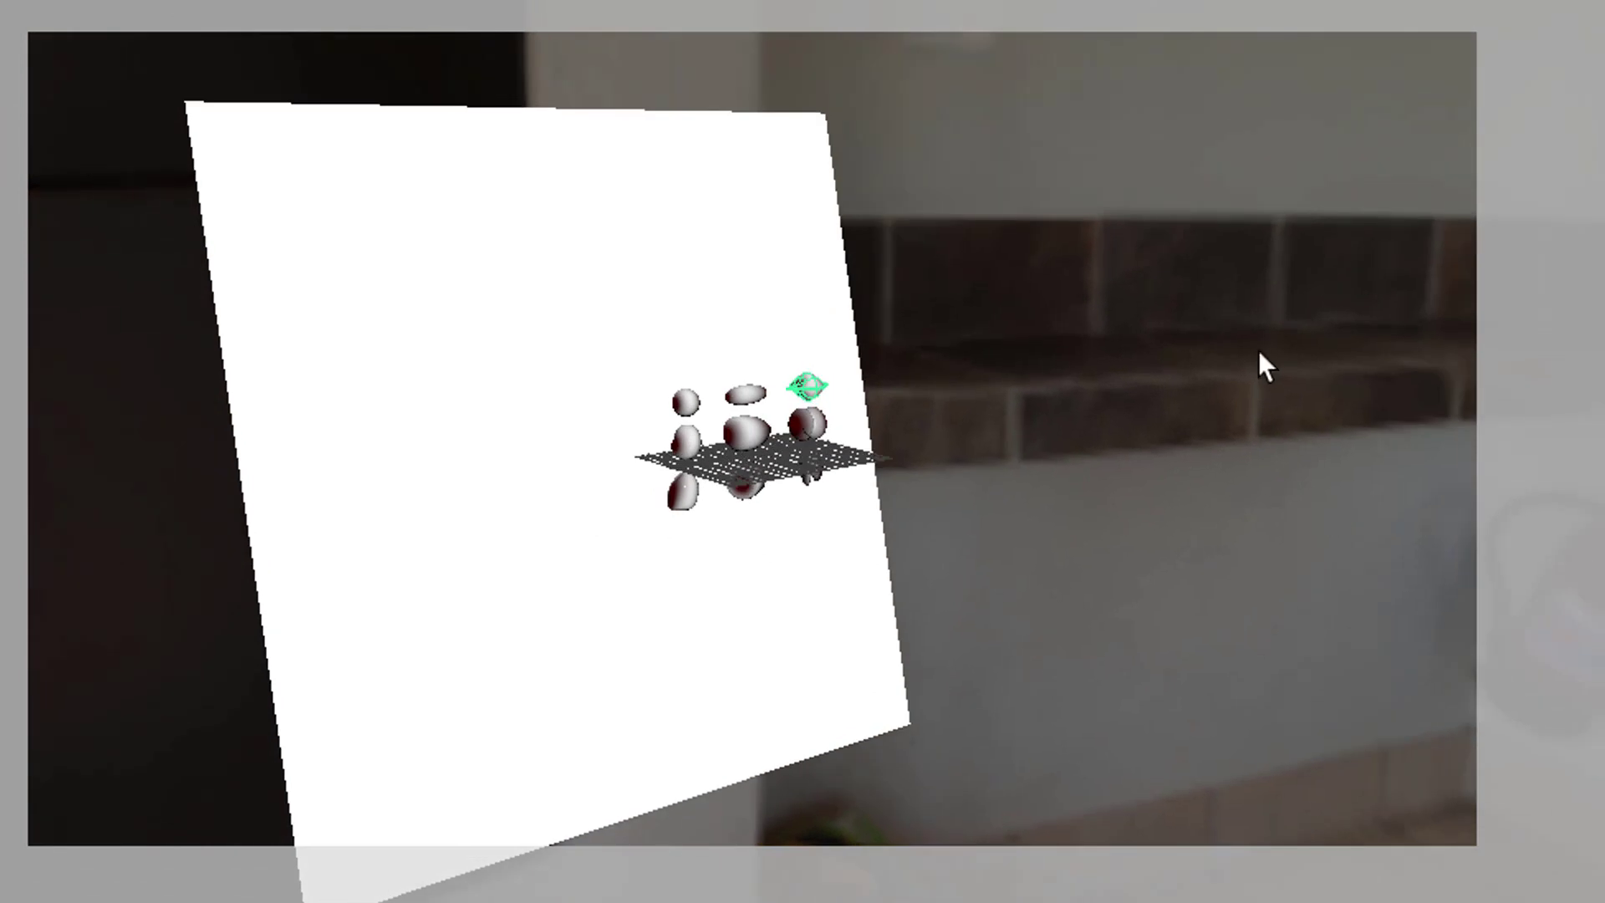
# Orbit the camera toward the balcony side of the room panorama and down toward the floor
pyautogui.moveTo(1198, 529); pyautogui.dragTo(956, 512)
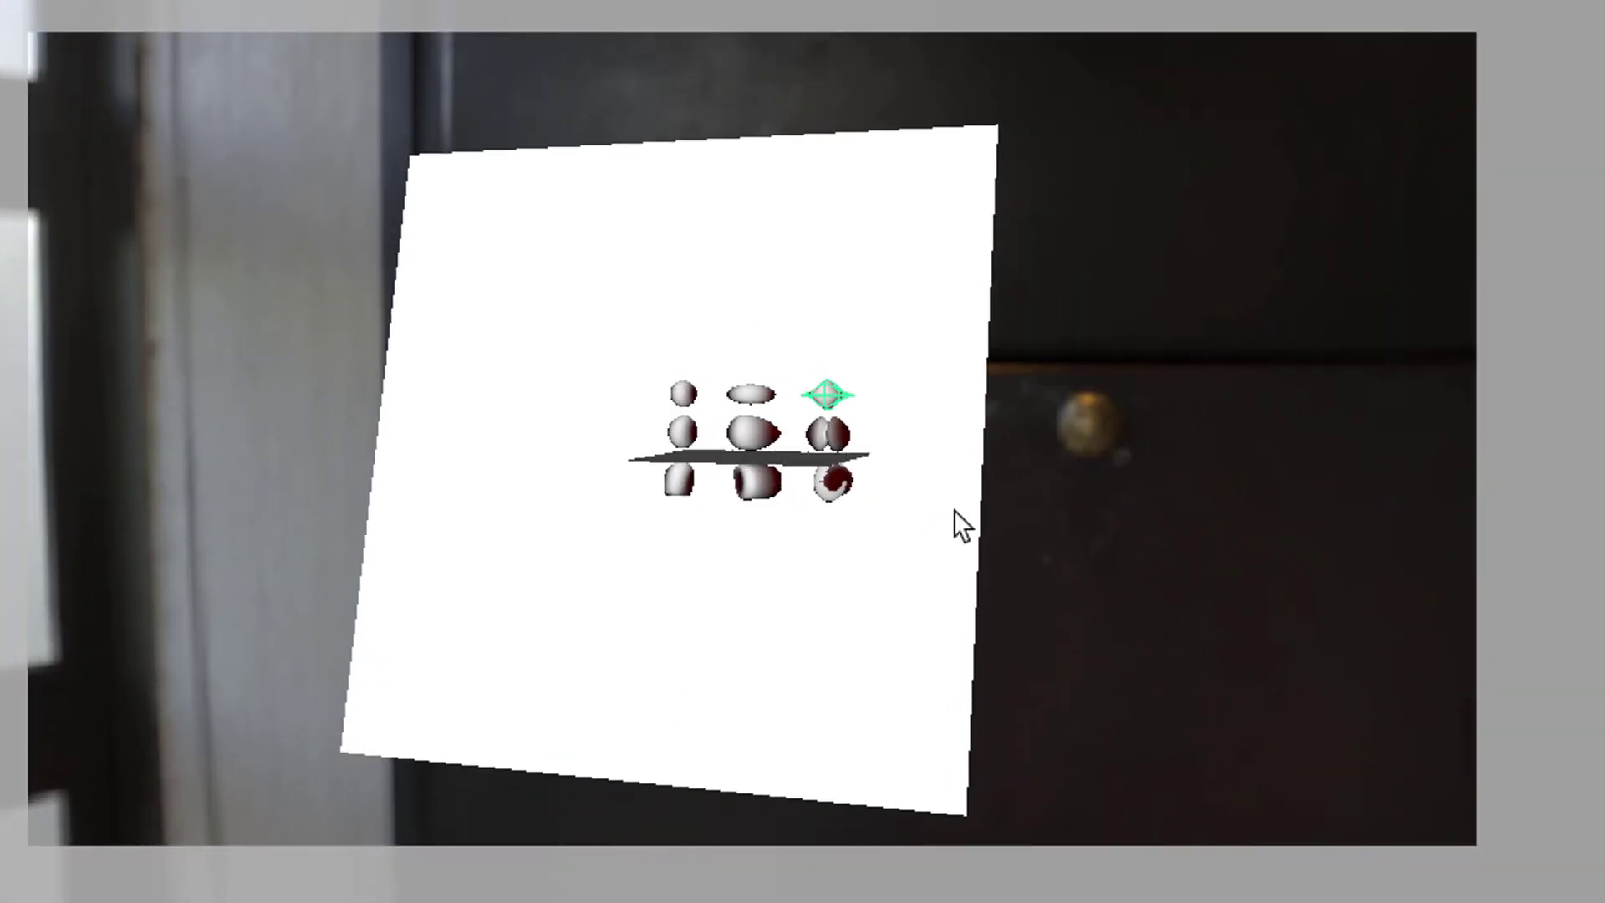
pyautogui.moveTo(976, 638); pyautogui.dragTo(230, 596)
pyautogui.moveTo(1121, 605); pyautogui.dragTo(946, 654)
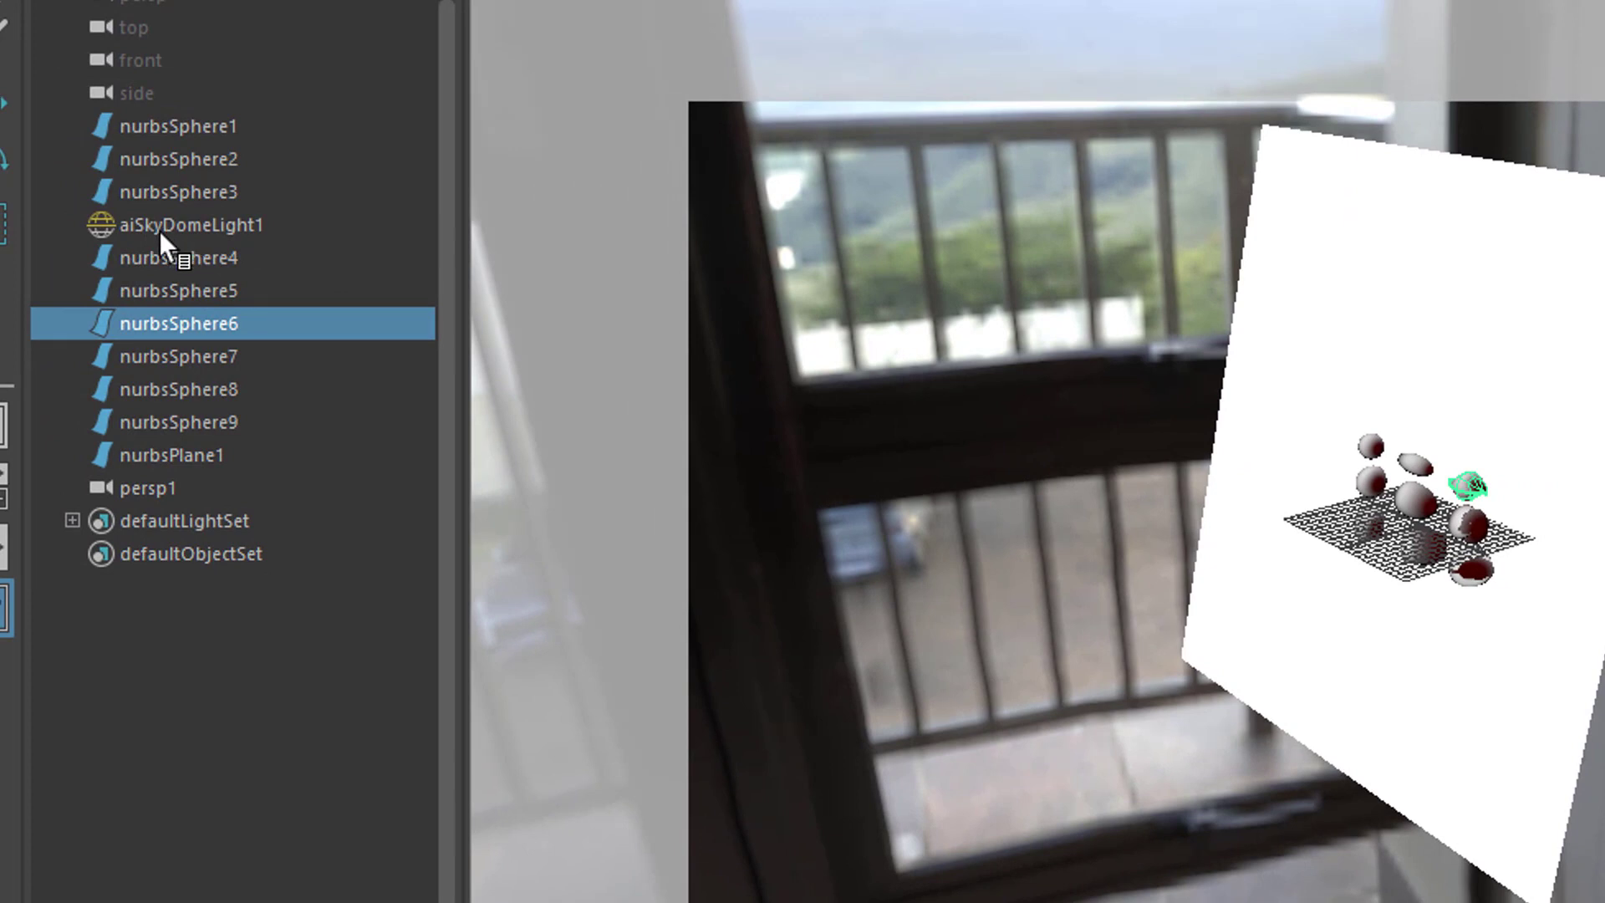
# Check aiSkyDomeLight1's cayley_interior_1k.tx file, then start an Arnold render of the spheres
pyautogui.click(159, 228)
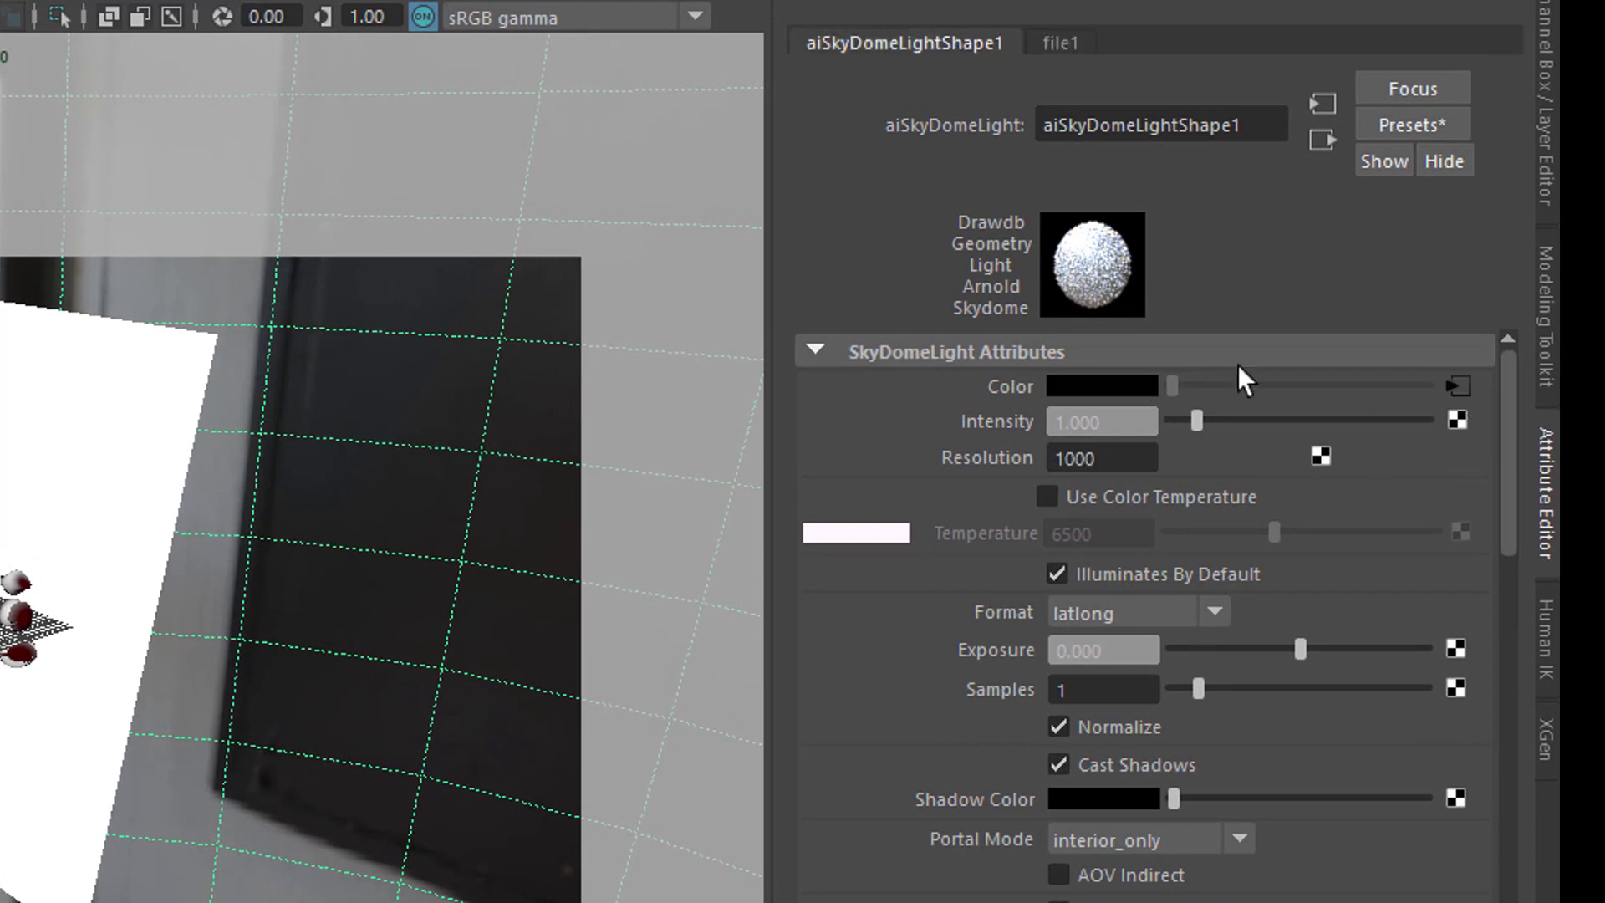
pyautogui.click(1458, 387)
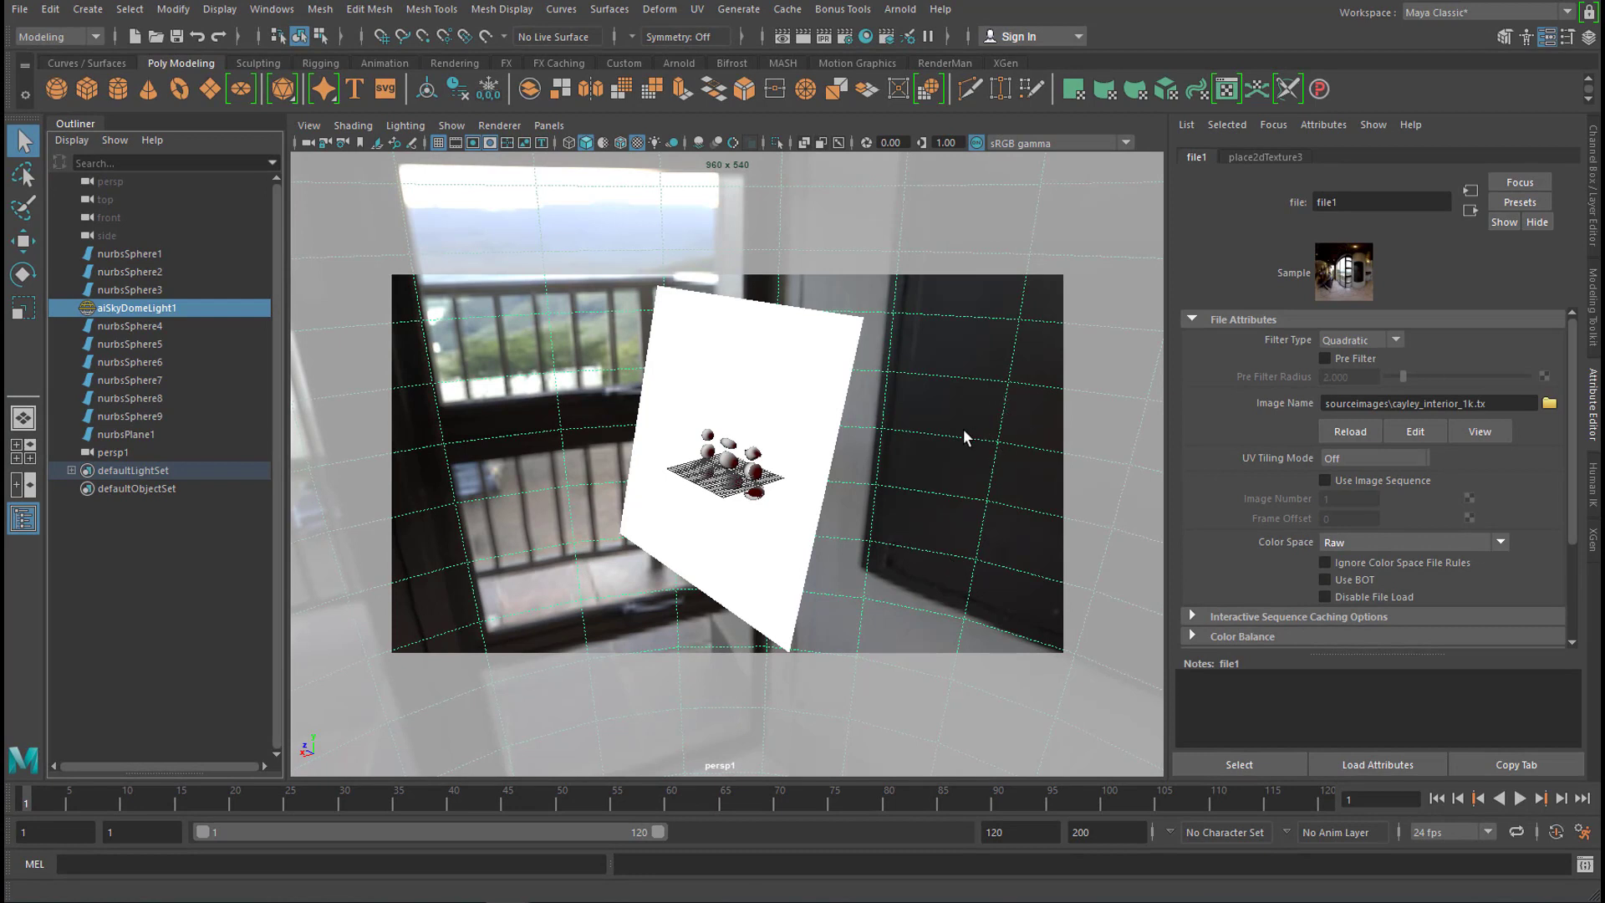
pyautogui.click(895, 11)
pyautogui.click(911, 35)
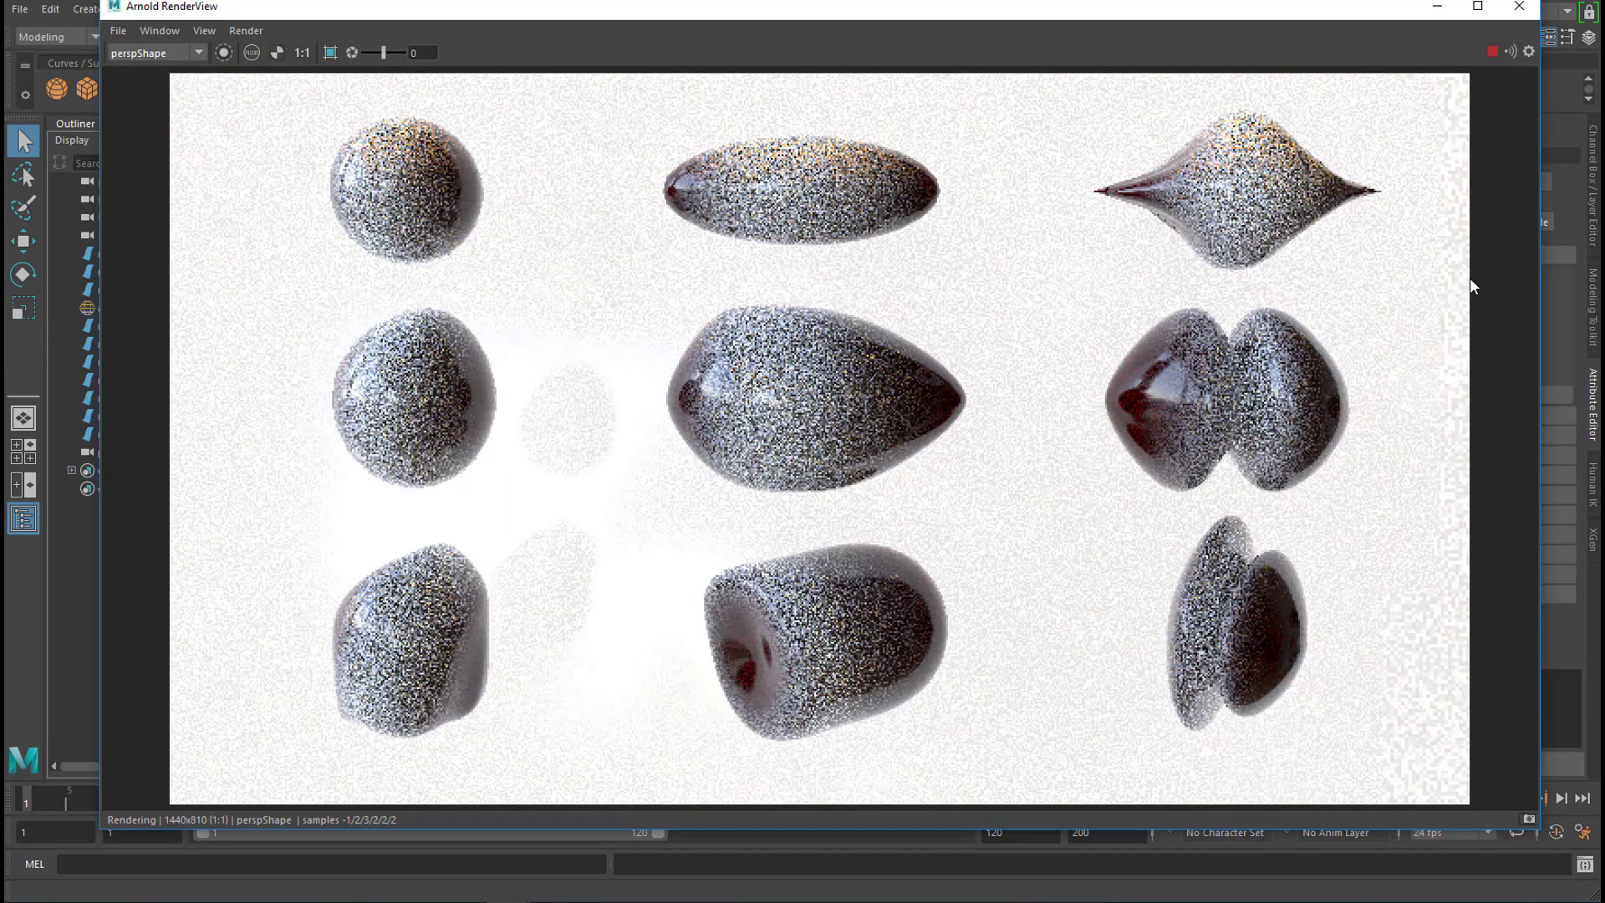
# Switch the Arnold RenderView camera to persp1Shape, then close the RenderView
pyautogui.click(201, 52)
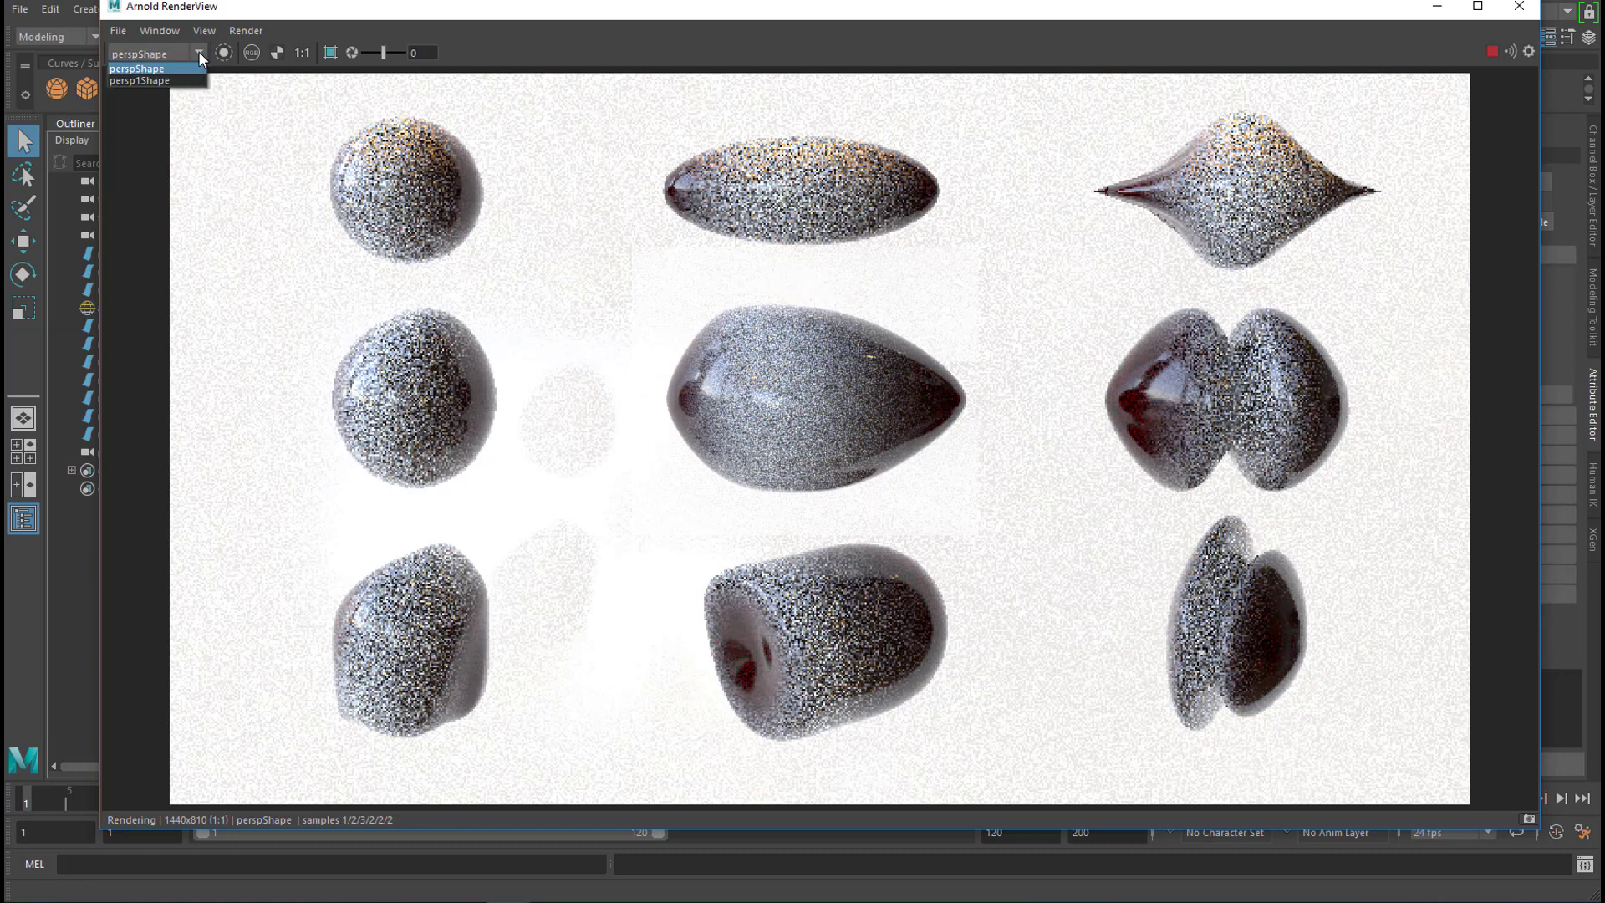
pyautogui.click(167, 80)
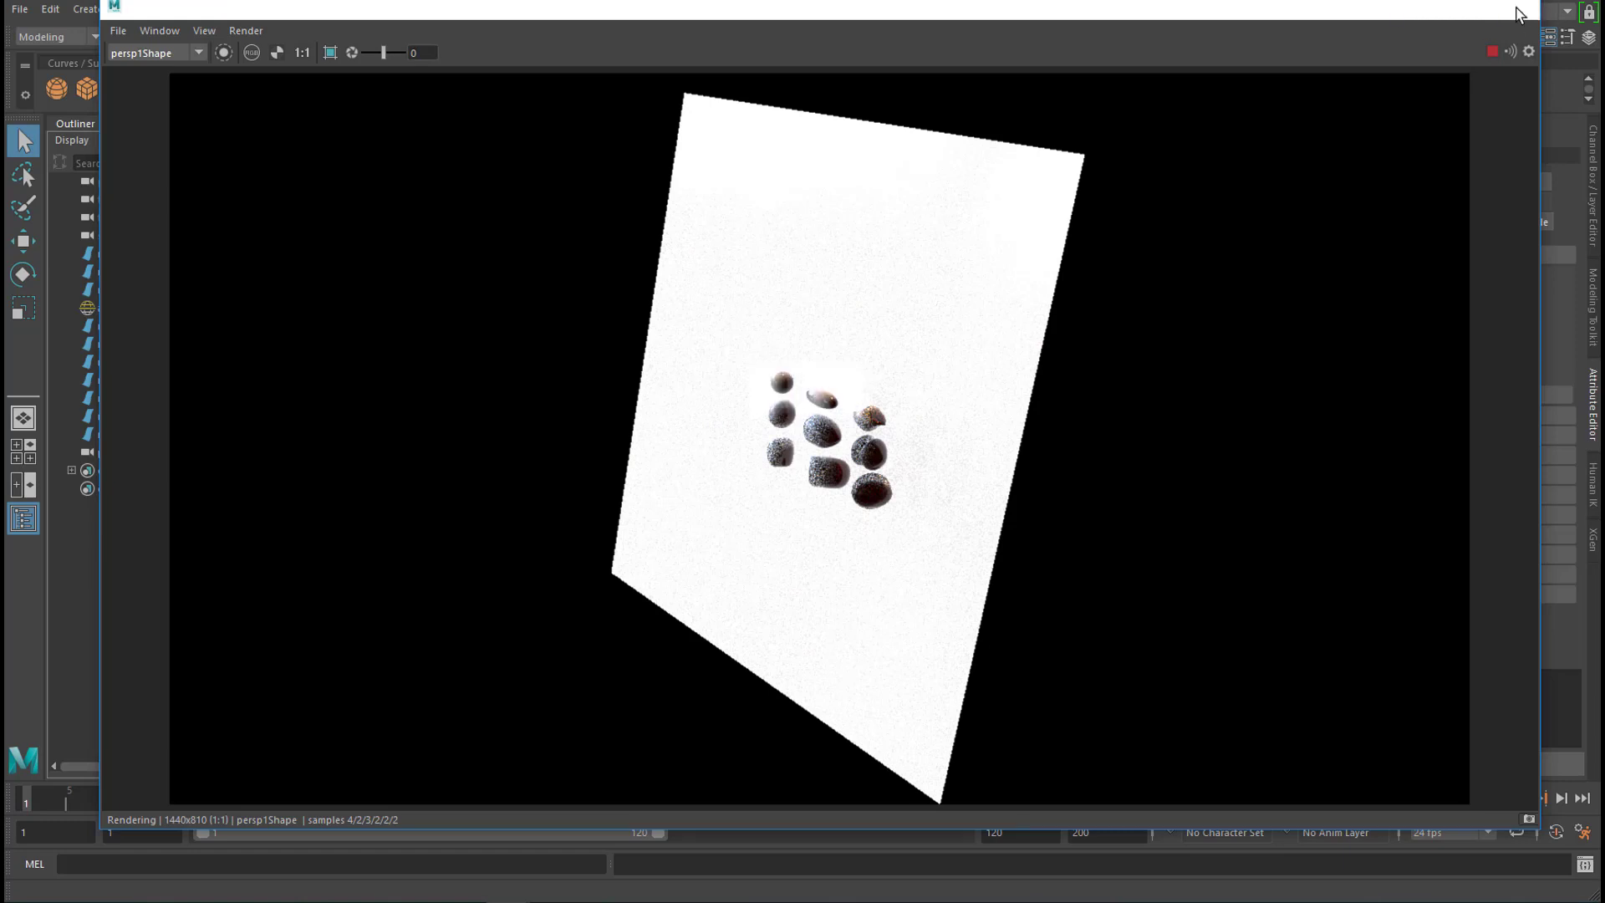
pyautogui.click(1520, 14)
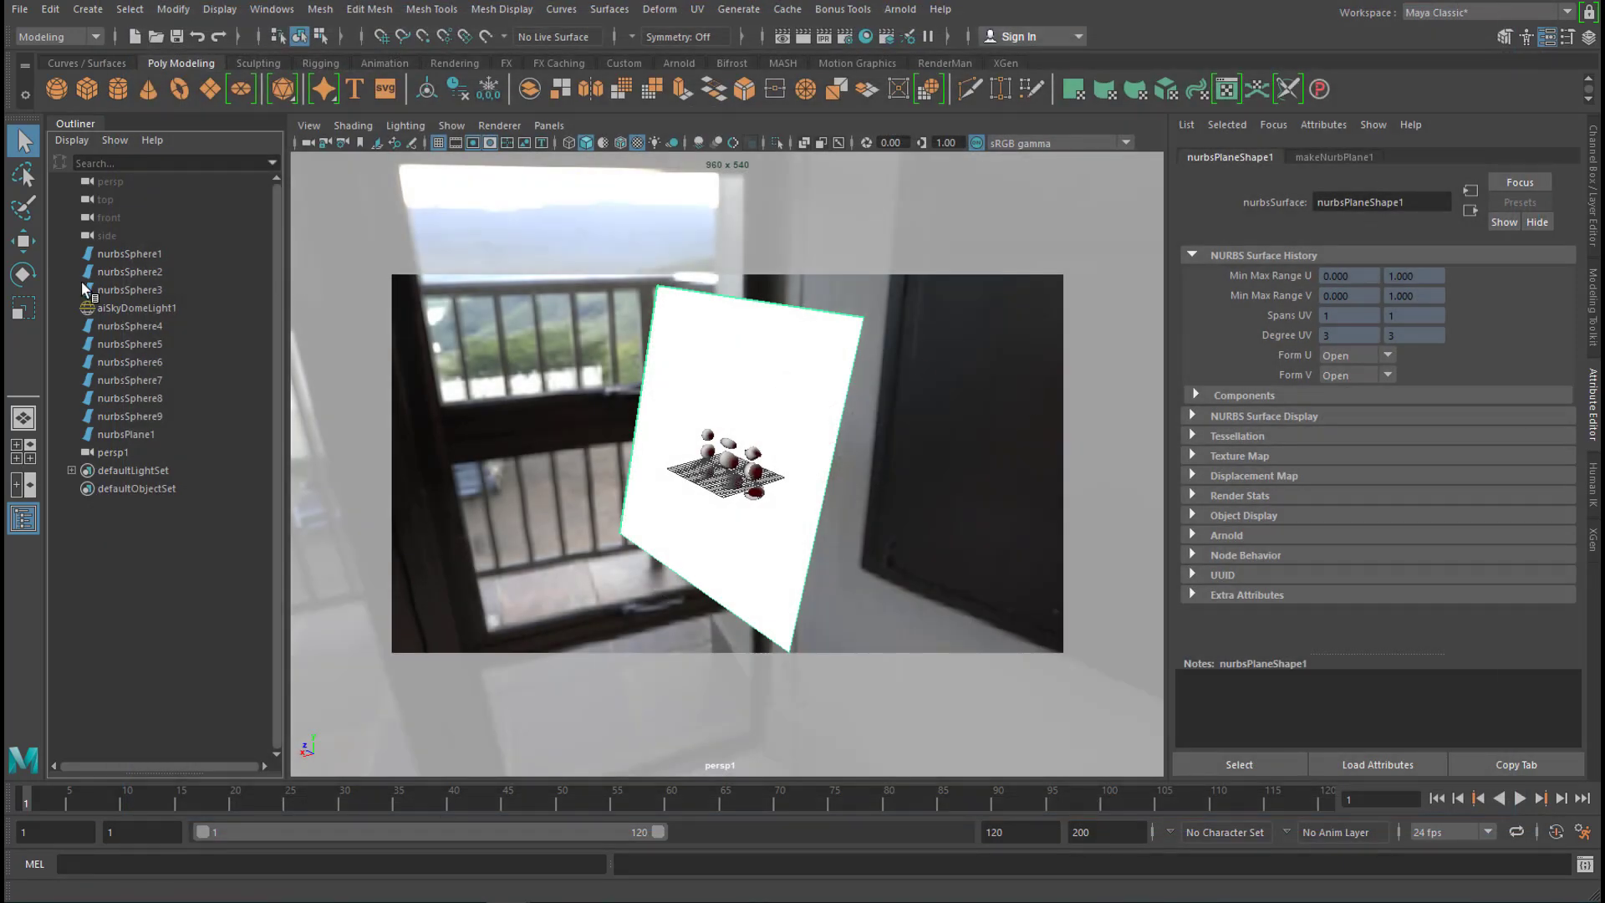
# Set the sky dome light's Camera visibility to 1.000, then back to 0.000
pyautogui.click(132, 307)
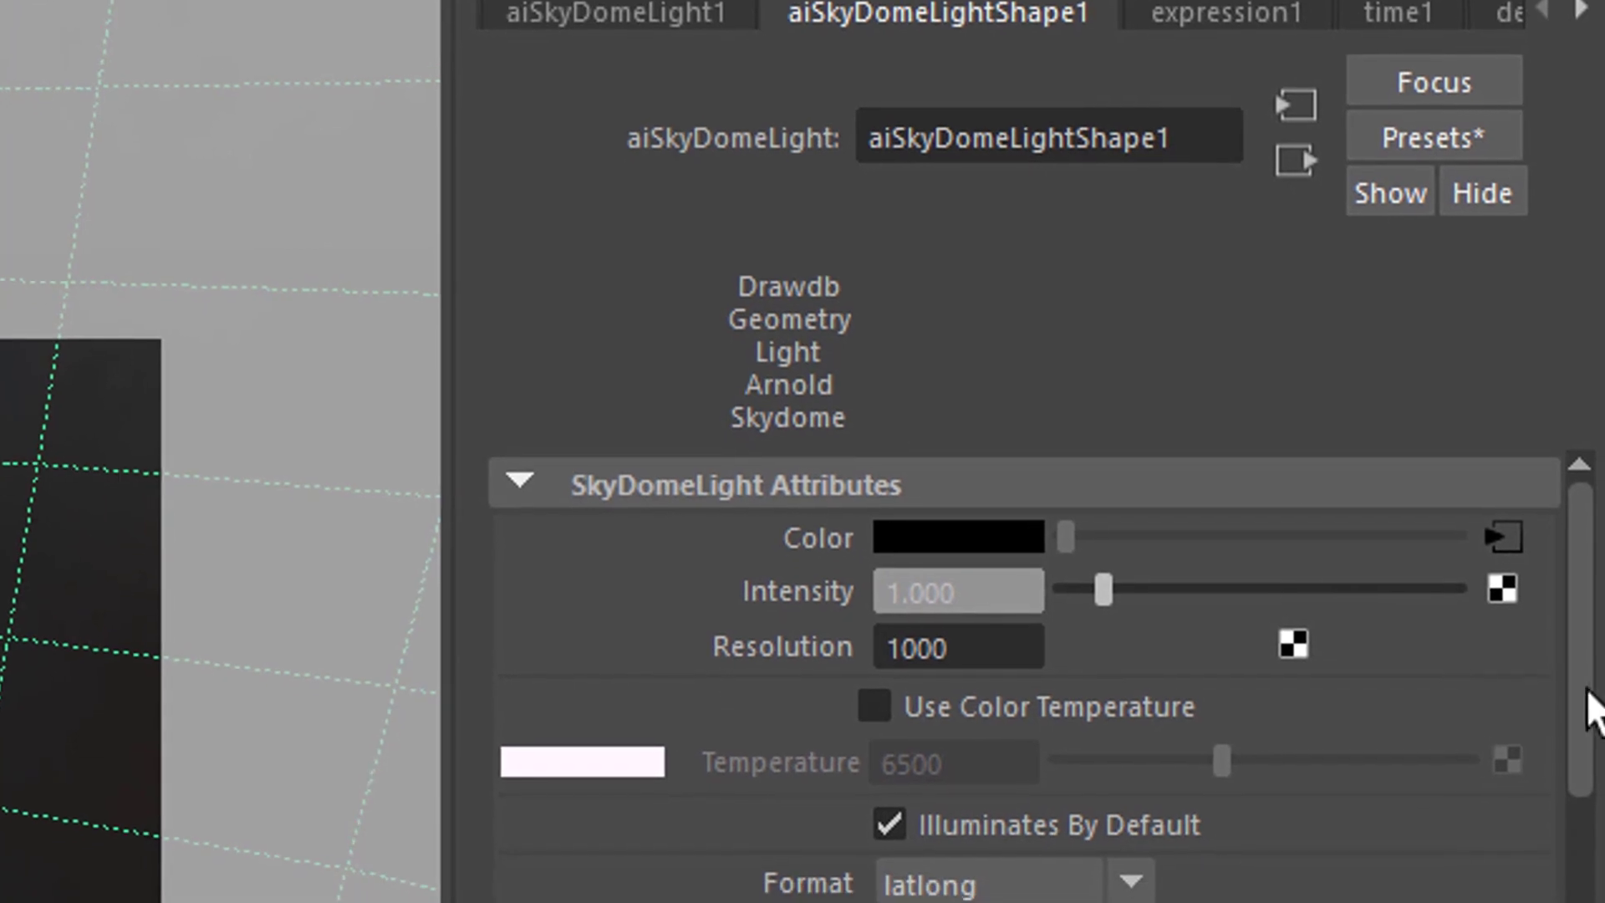
pyautogui.moveTo(1579, 625); pyautogui.dragTo(1593, 894)
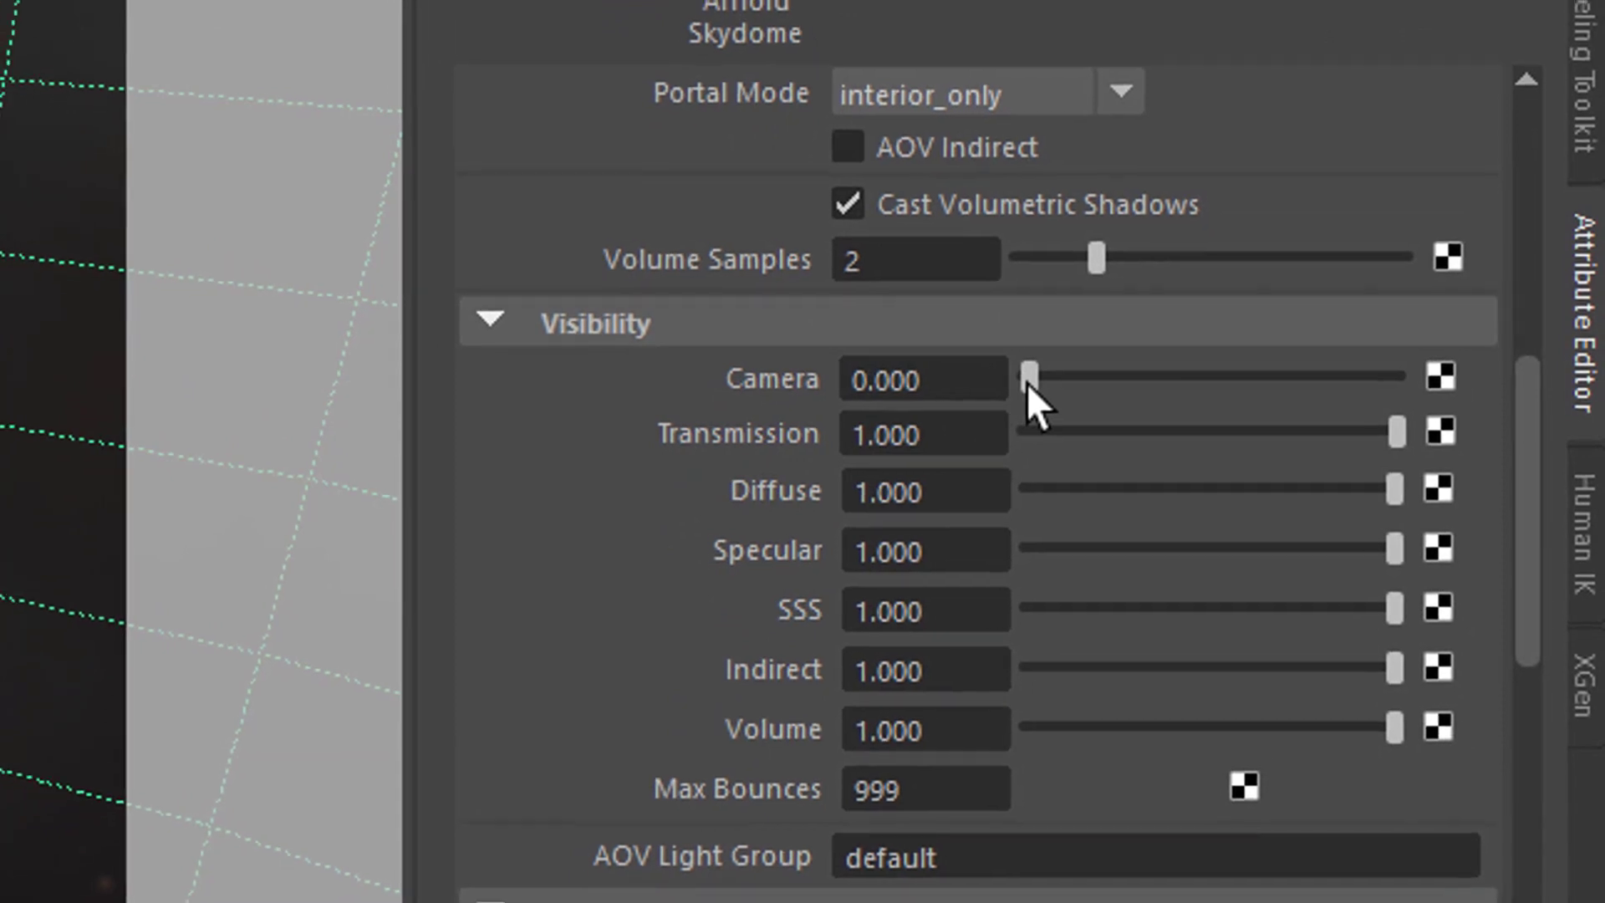
pyautogui.moveTo(1020, 381); pyautogui.dragTo(1425, 383)
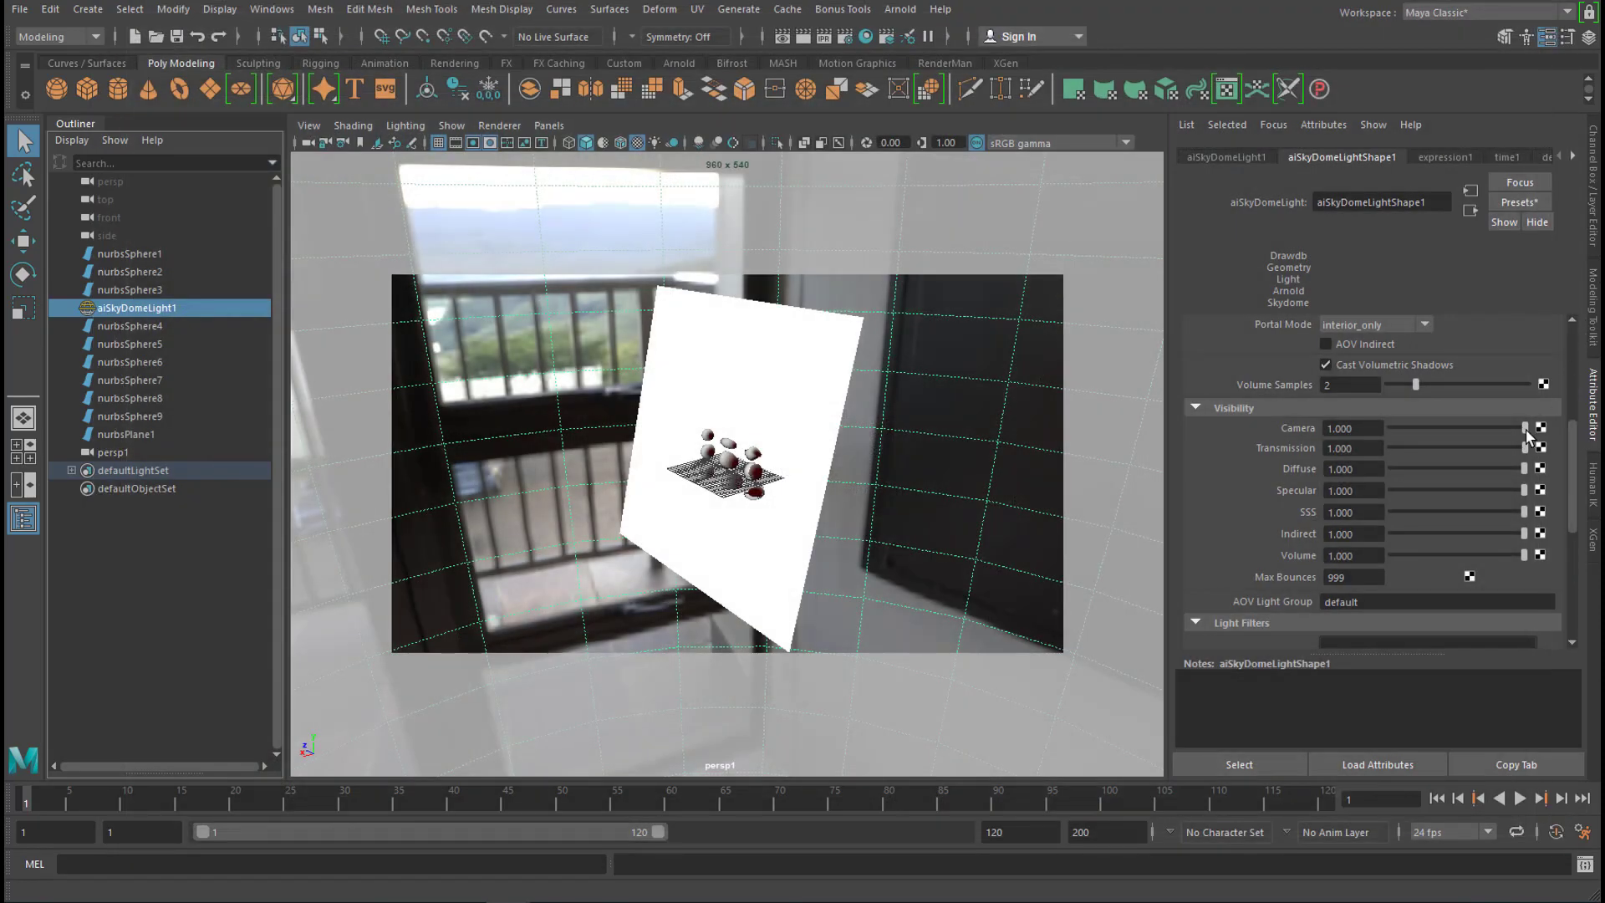
pyautogui.moveTo(1526, 432); pyautogui.dragTo(1393, 430)
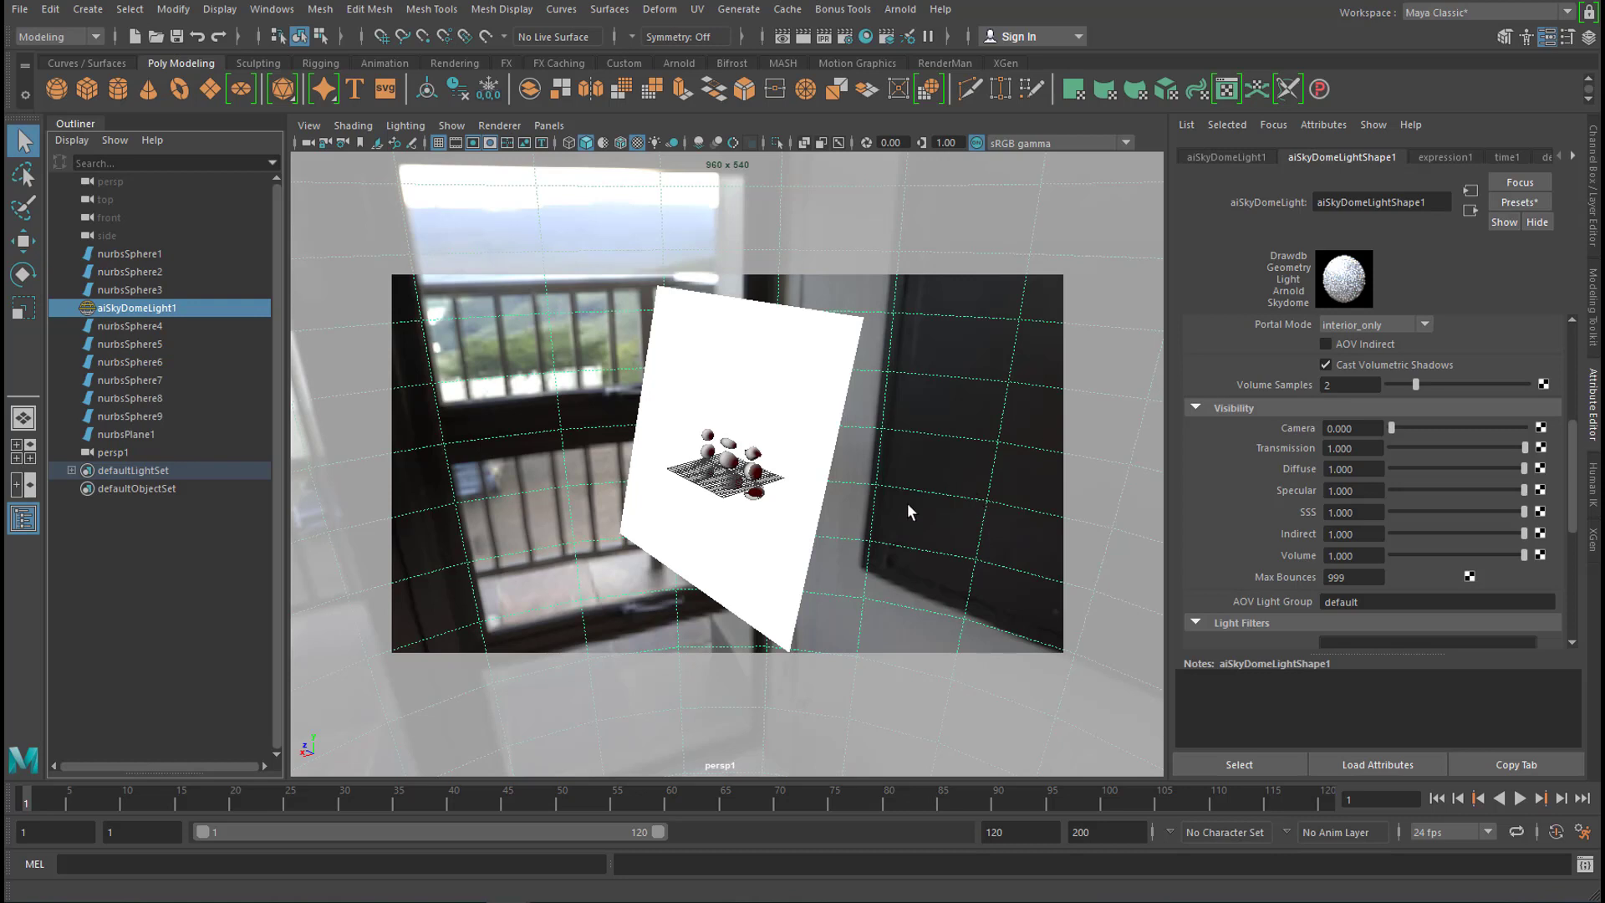
# Dolly the view in close on the egg shape and pan slightly down
pyautogui.keyDown('alt'); pyautogui.moveTo(638, 512); pyautogui.dragTo(1179, 497, button='right'); pyautogui.keyUp('alt')
pyautogui.keyDown('alt'); pyautogui.moveTo(796, 495); pyautogui.dragTo(1065, 498, button='right'); pyautogui.keyUp('alt')
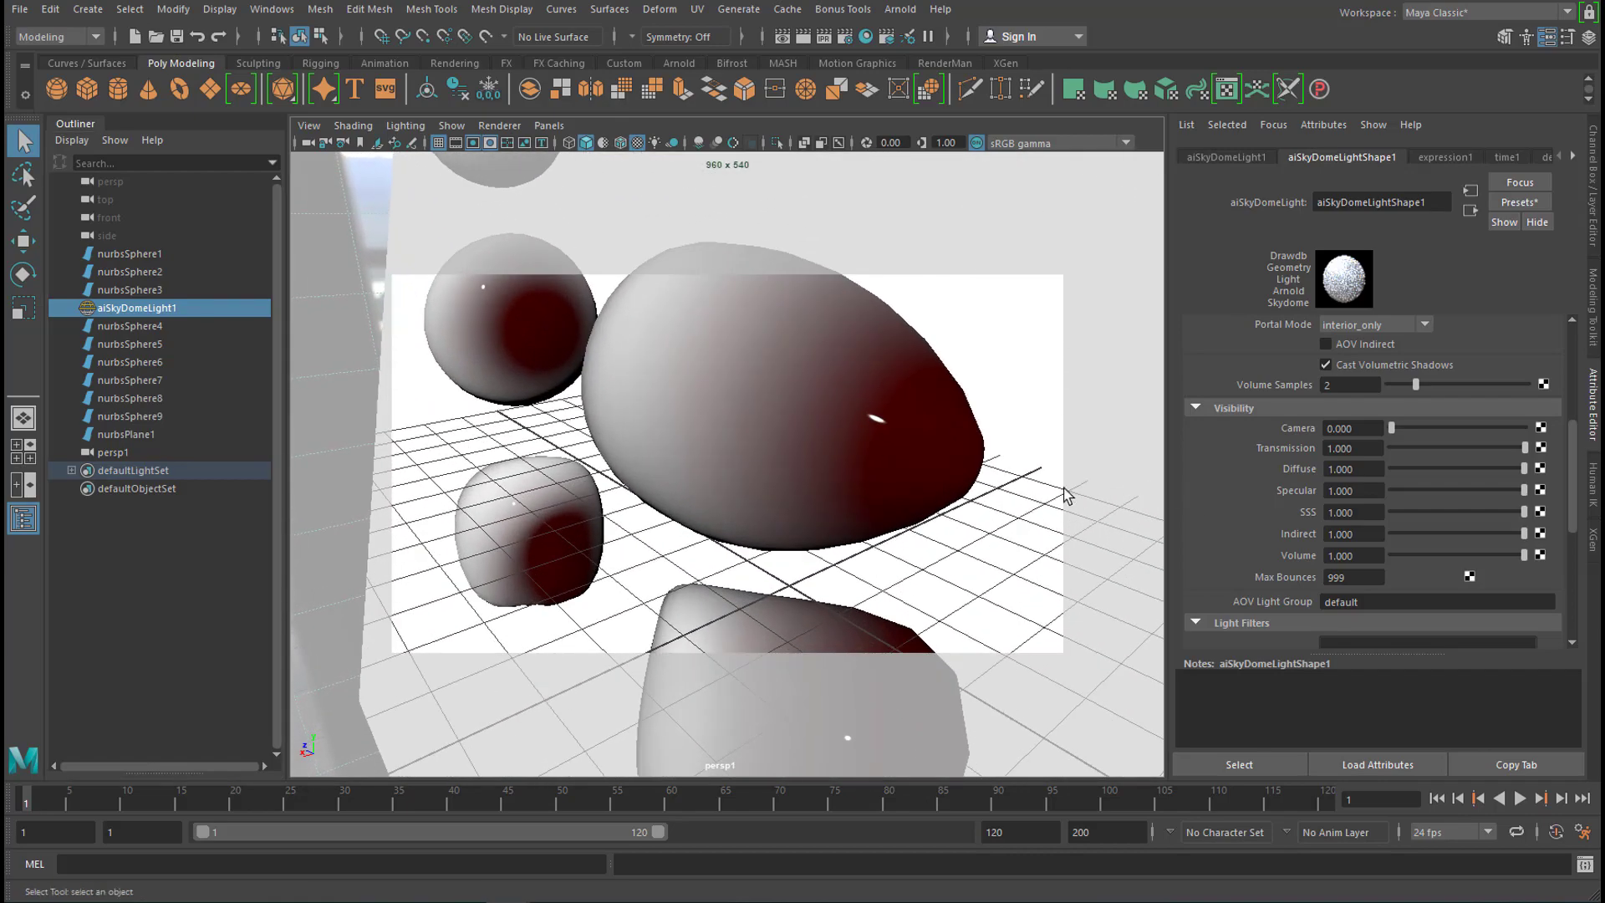
pyautogui.keyDown('alt'); pyautogui.moveTo(1062, 490); pyautogui.dragTo(1068, 555, button='middle'); pyautogui.keyUp('alt')
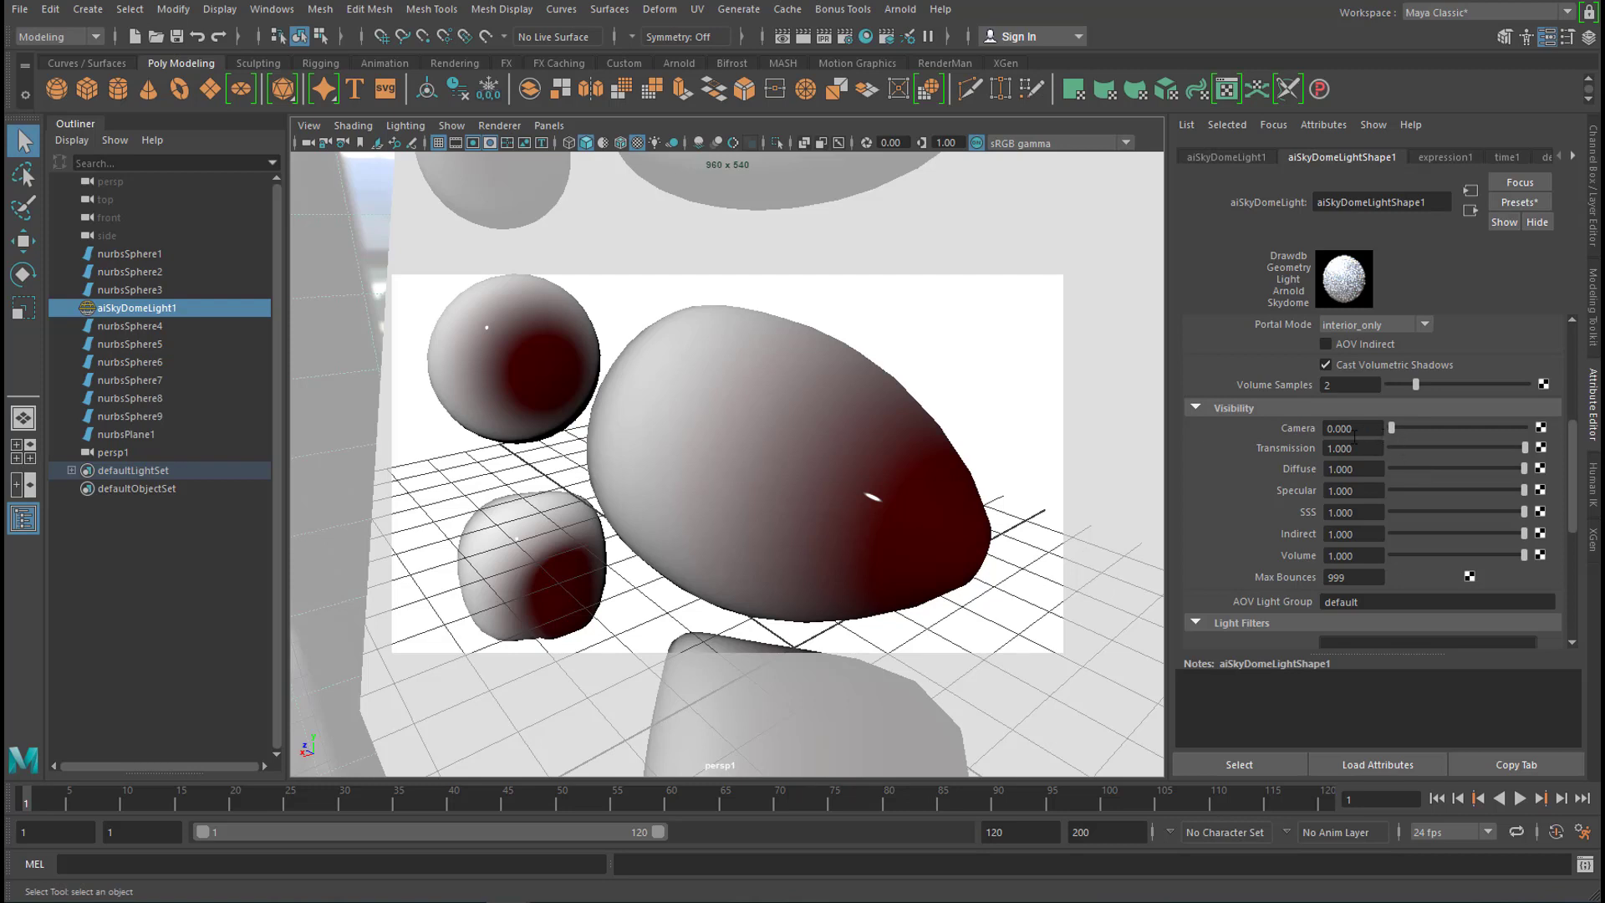
# Launch an Arnold render of persp1's close-up of the glossy egg and spheres
pyautogui.click(903, 12)
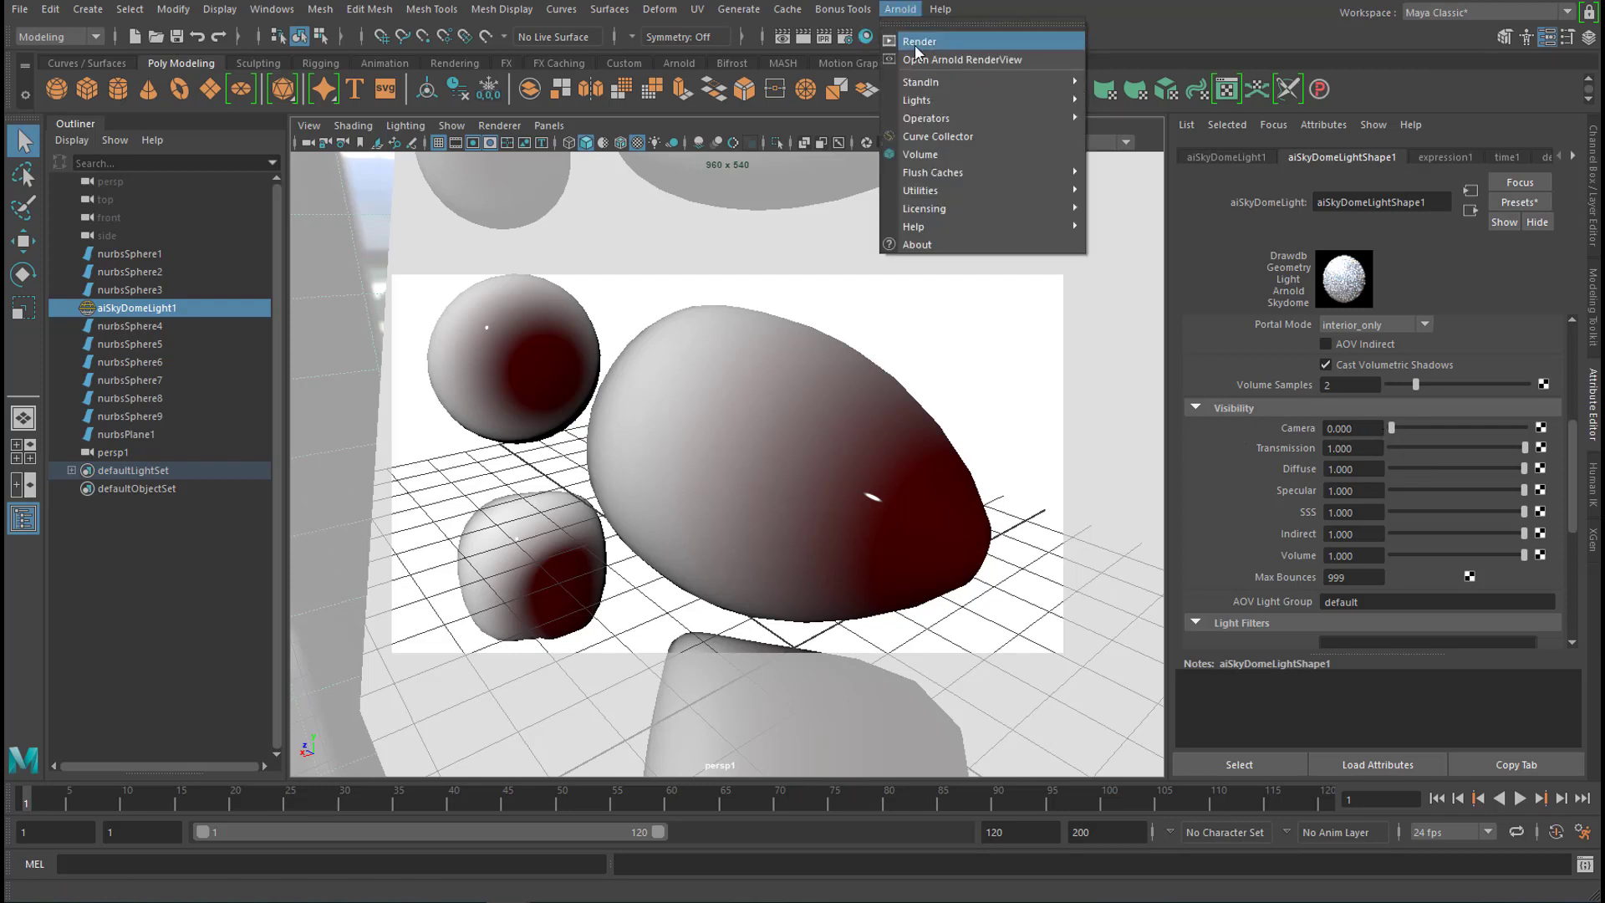
pyautogui.click(914, 43)
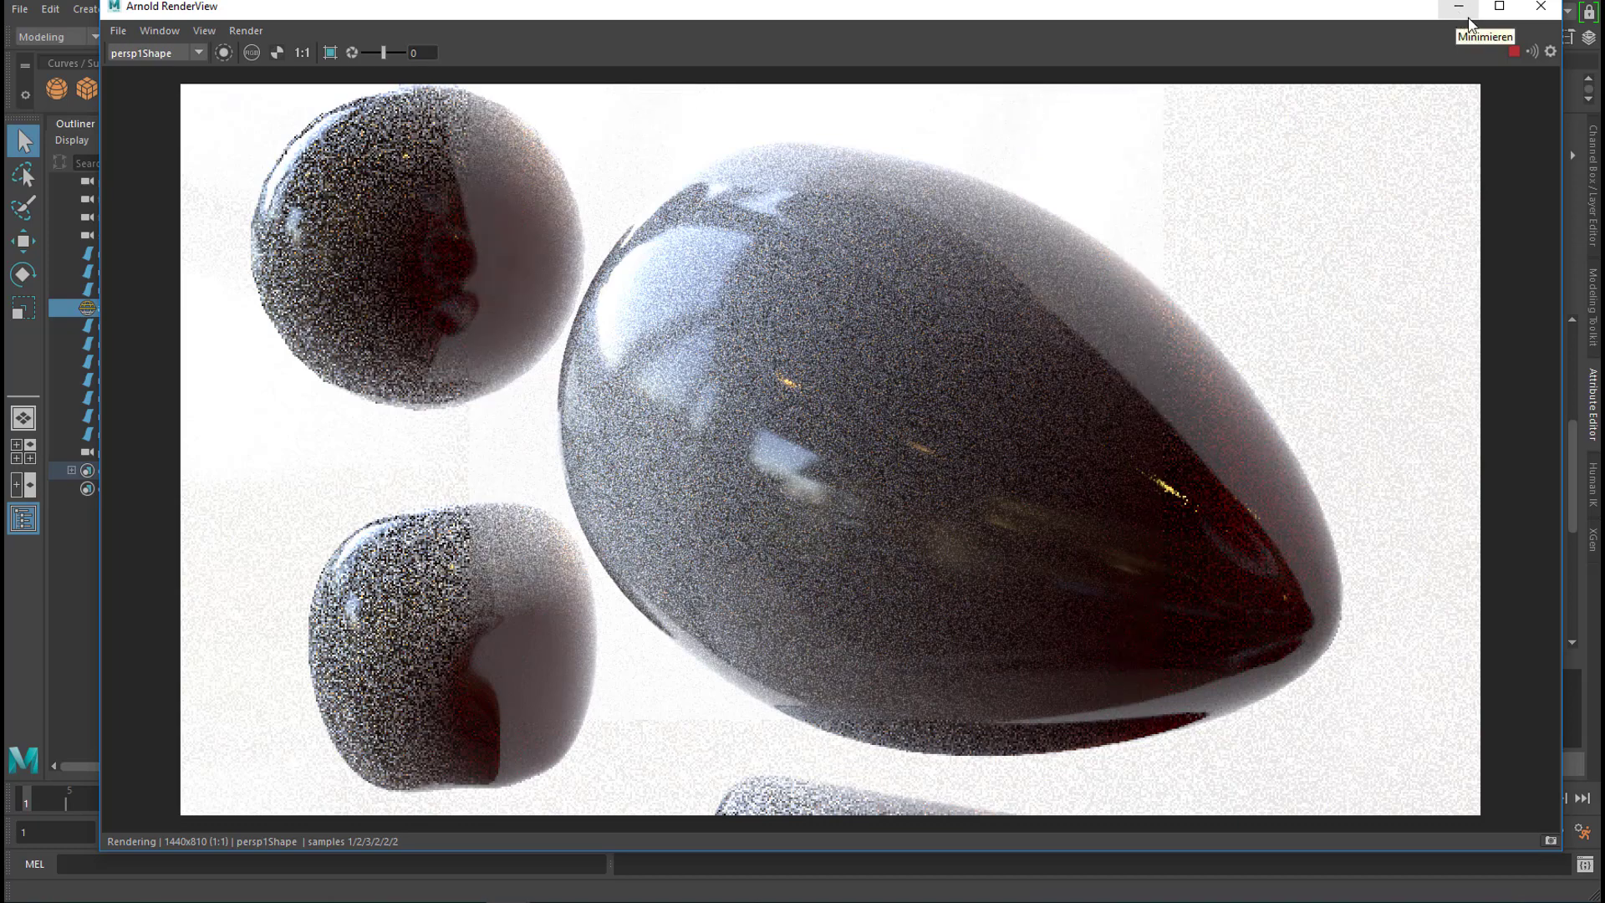
# Close the render preview, level the grid by orbiting, and dolly far out to show the room dome
pyautogui.click(1544, 10)
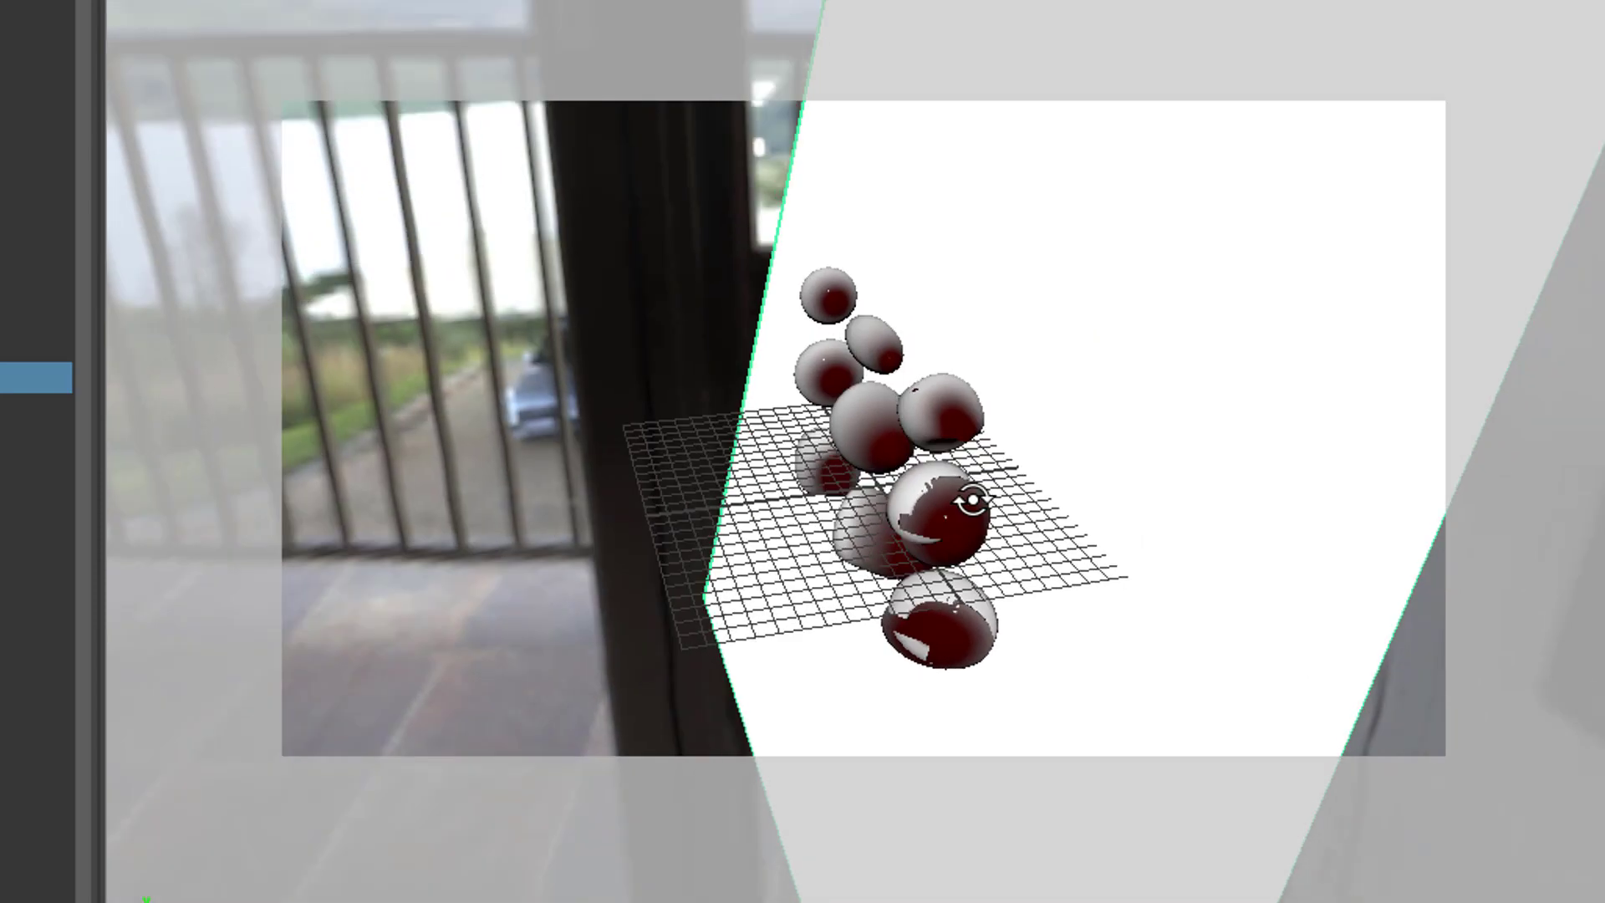
pyautogui.keyDown('alt'); pyautogui.moveTo(1245, 556); pyautogui.dragTo(1265, 488); pyautogui.keyUp('alt')
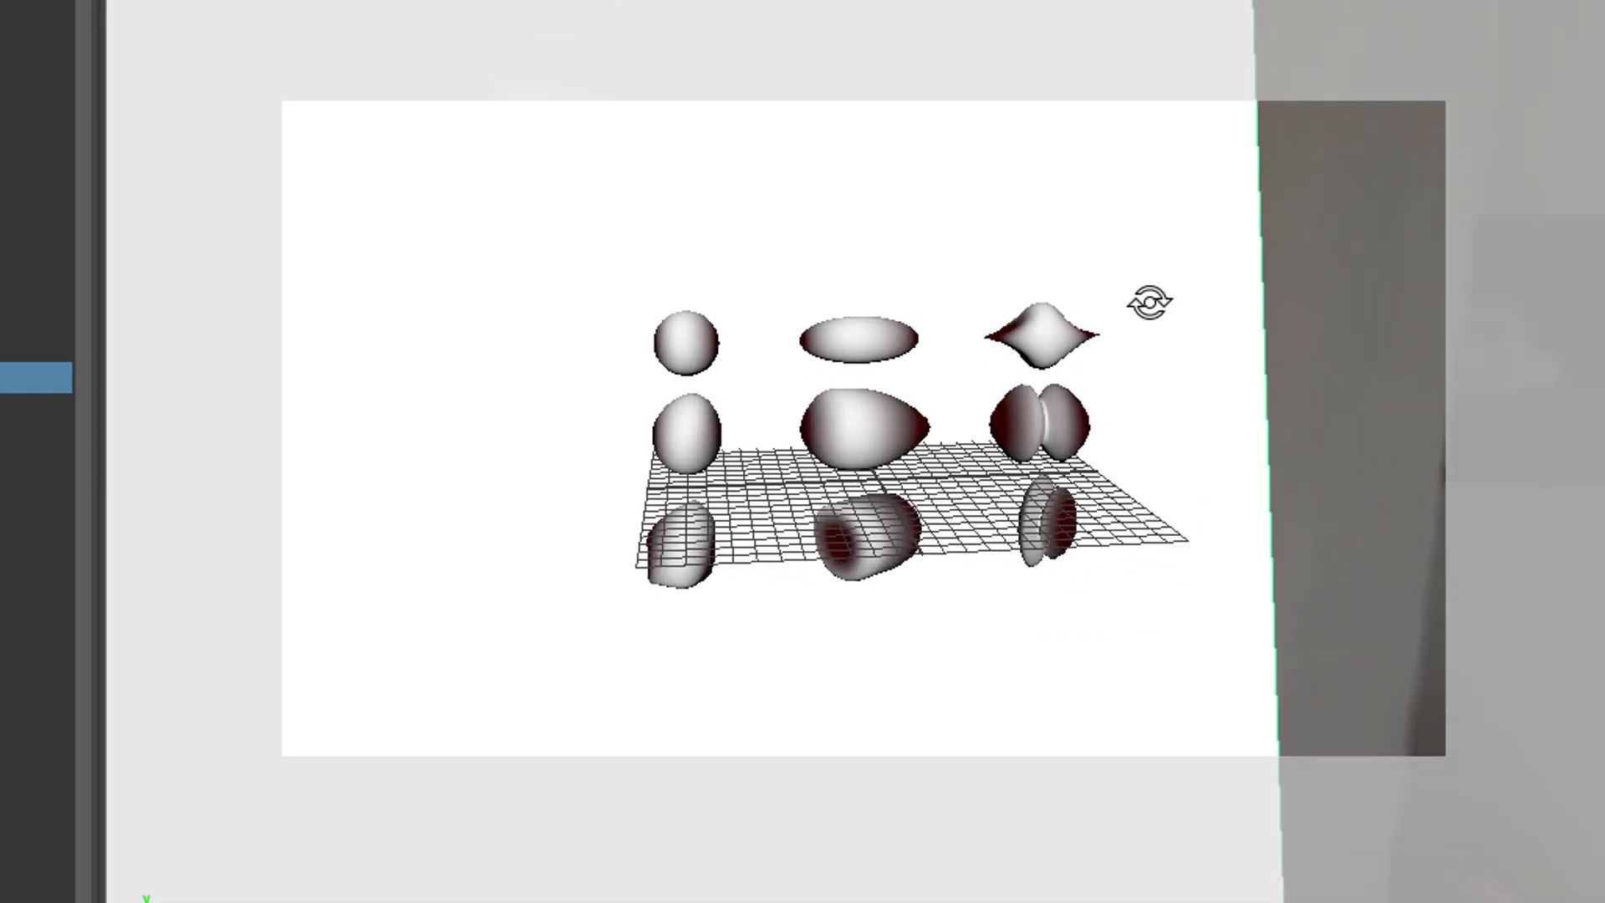
pyautogui.moveTo(1149, 302)
pyautogui.keyDown('alt'); pyautogui.mouseDown()
pyautogui.moveTo(1164, 318)
pyautogui.moveTo(1171, 293)
pyautogui.mouseUp(); pyautogui.keyUp('alt')
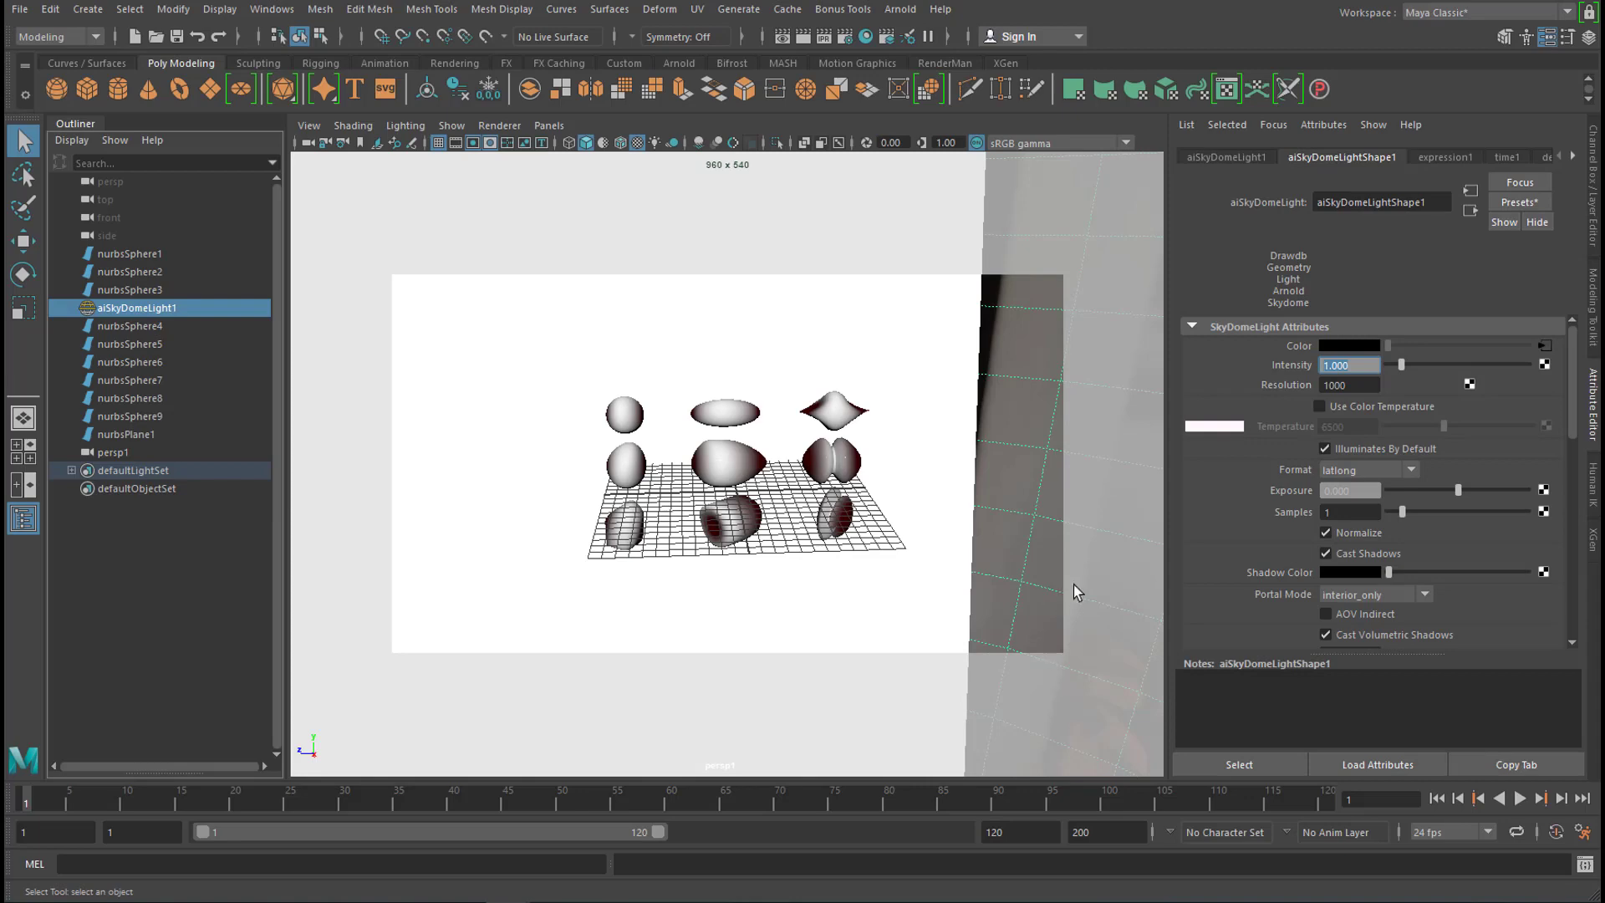
pyautogui.scroll(-10, 1074, 592)
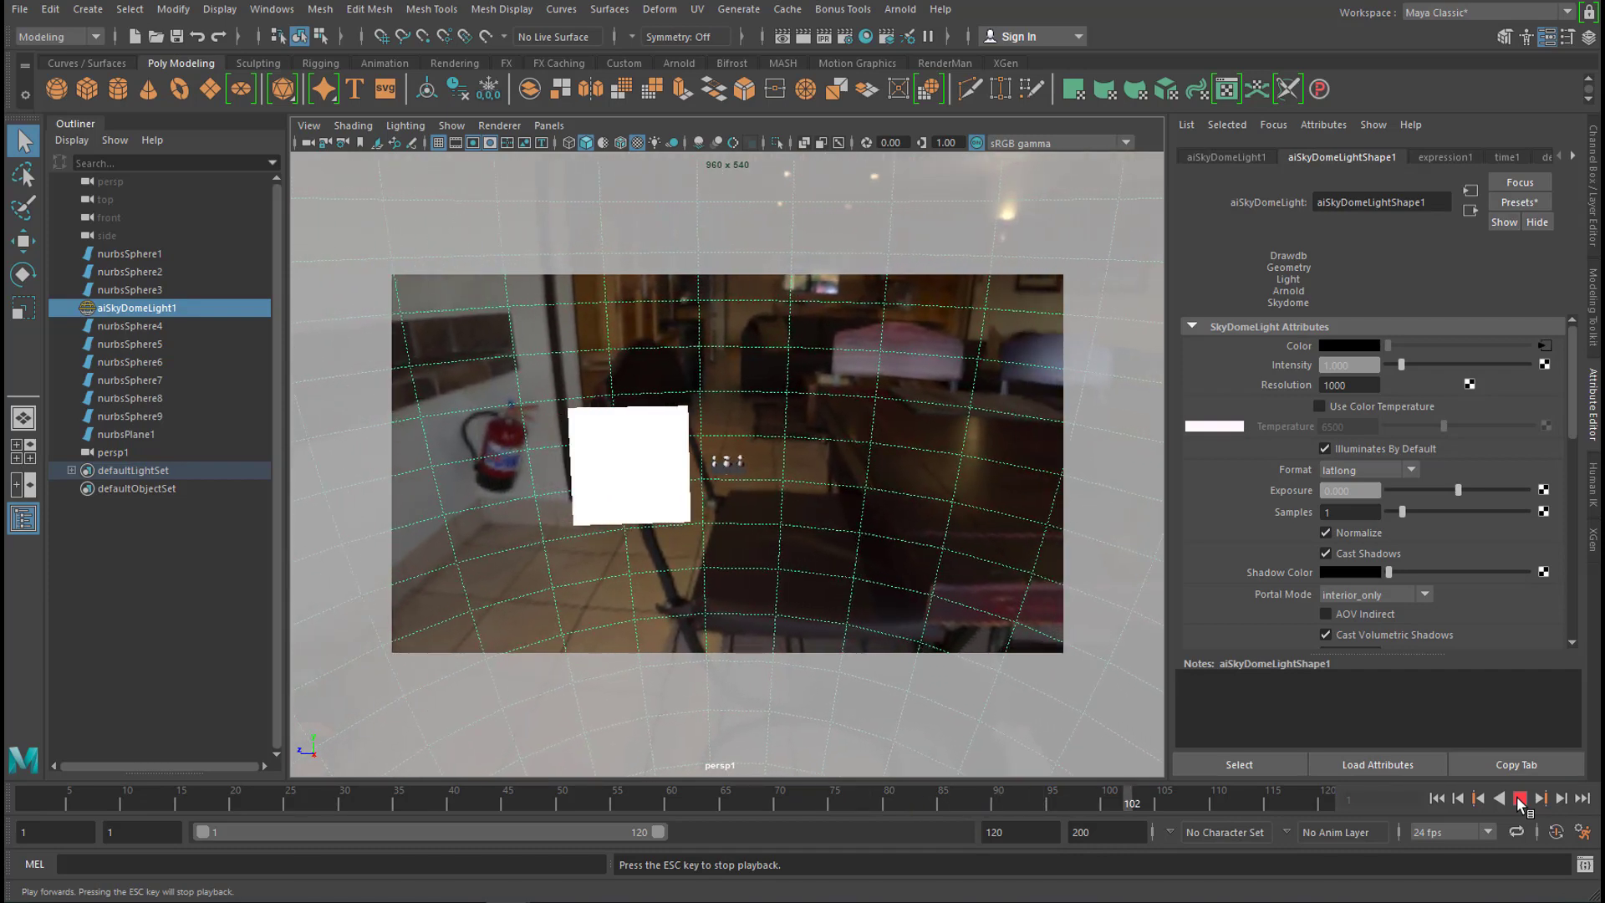
# Stop playback at frame 107 and review the NURBScomponentsScaling.#.png sequence in FCheck before closing it
pyautogui.click(1520, 799)
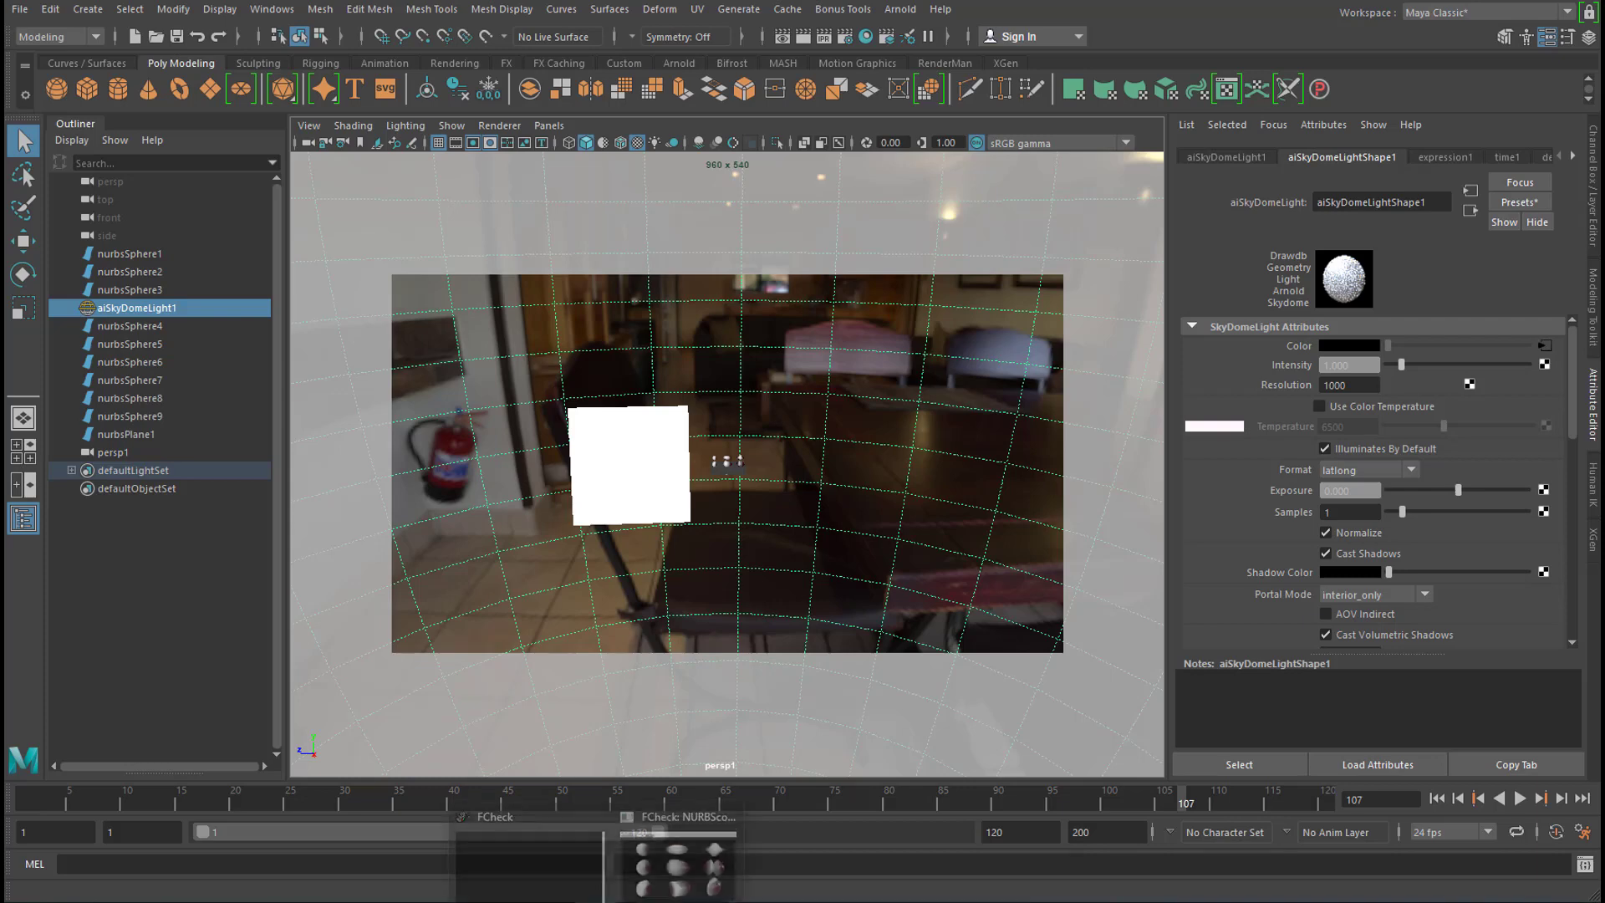
pyautogui.click(711, 865)
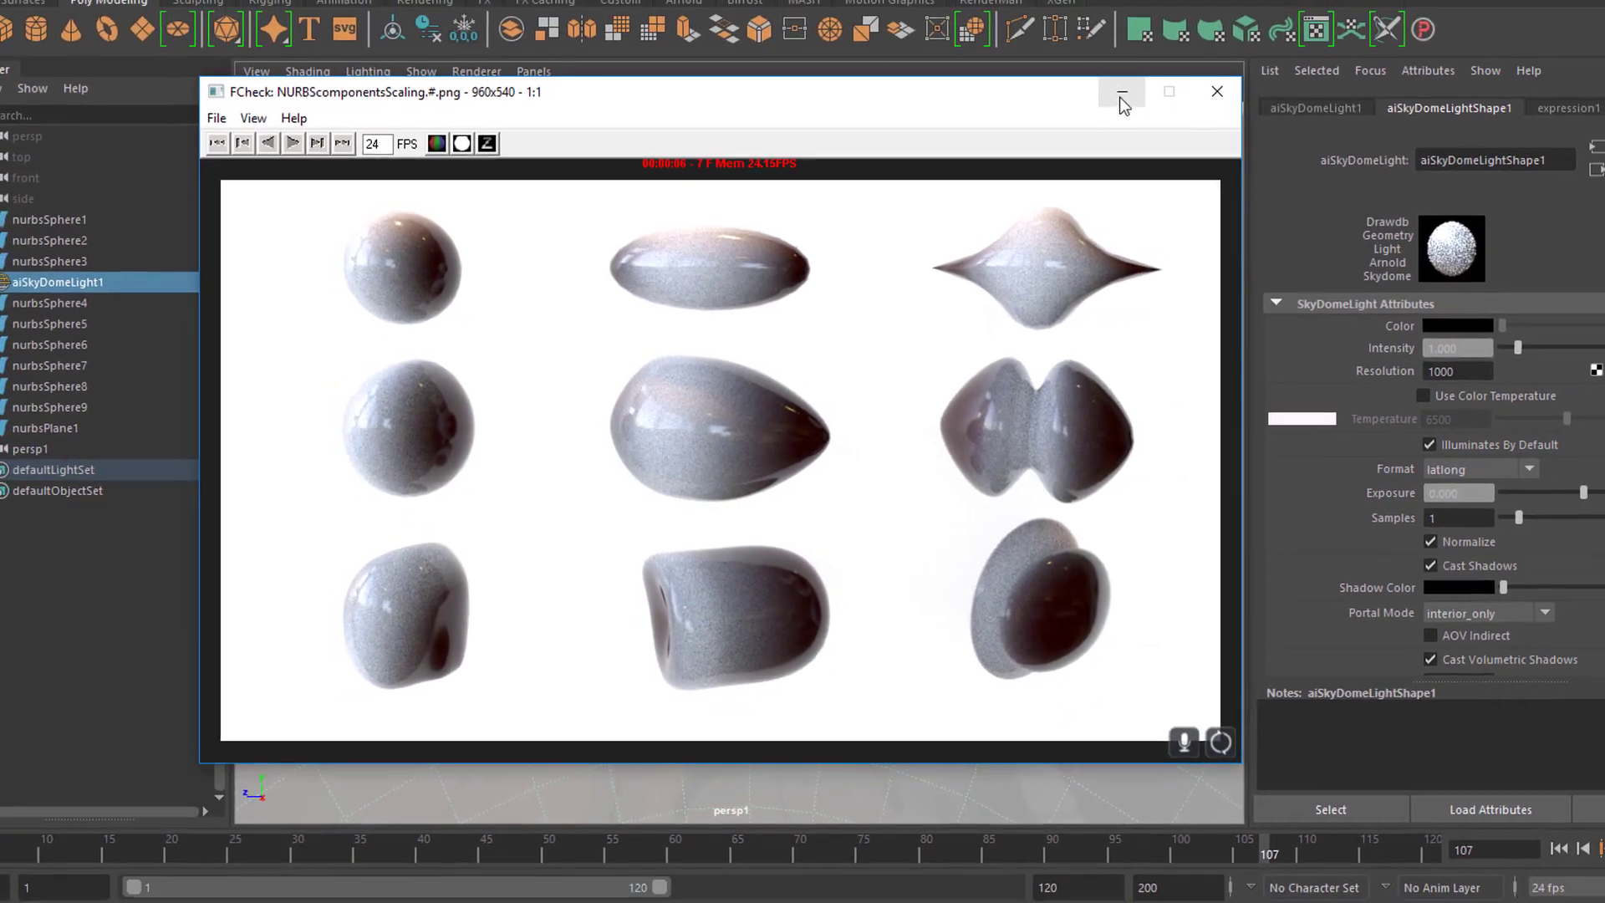
pyautogui.press('Escape')
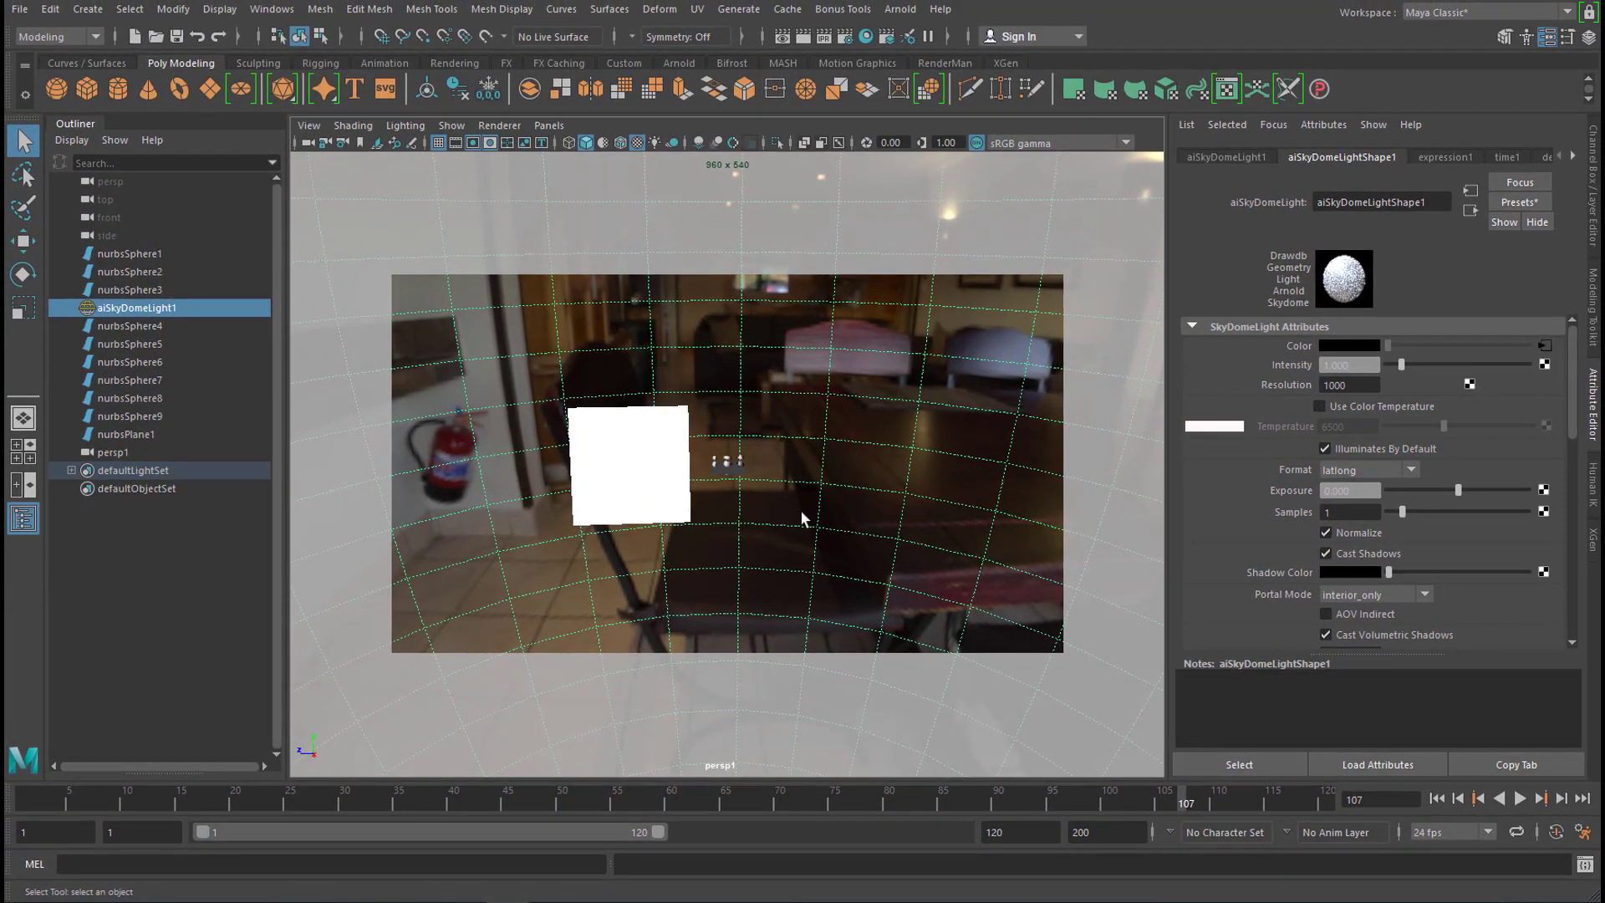
# Select nurbsPlane1, play the animation and stop at frame 92, then close the Arnold render preview
pyautogui.click(639, 477)
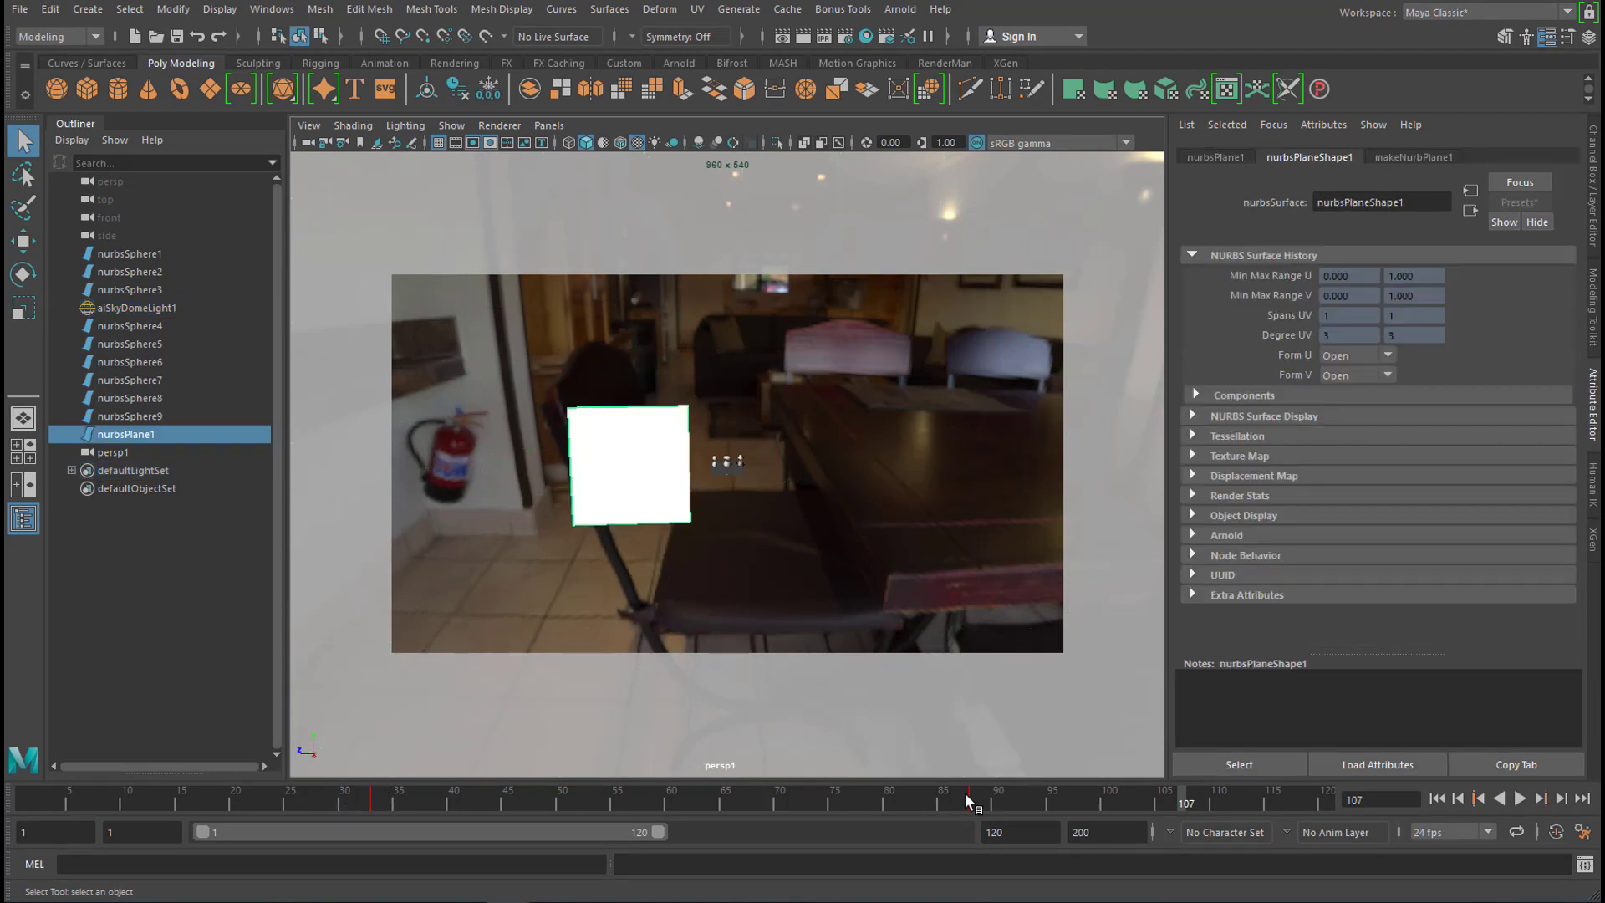
pyautogui.click(82, 797)
pyautogui.hotkey('alt', 'v')
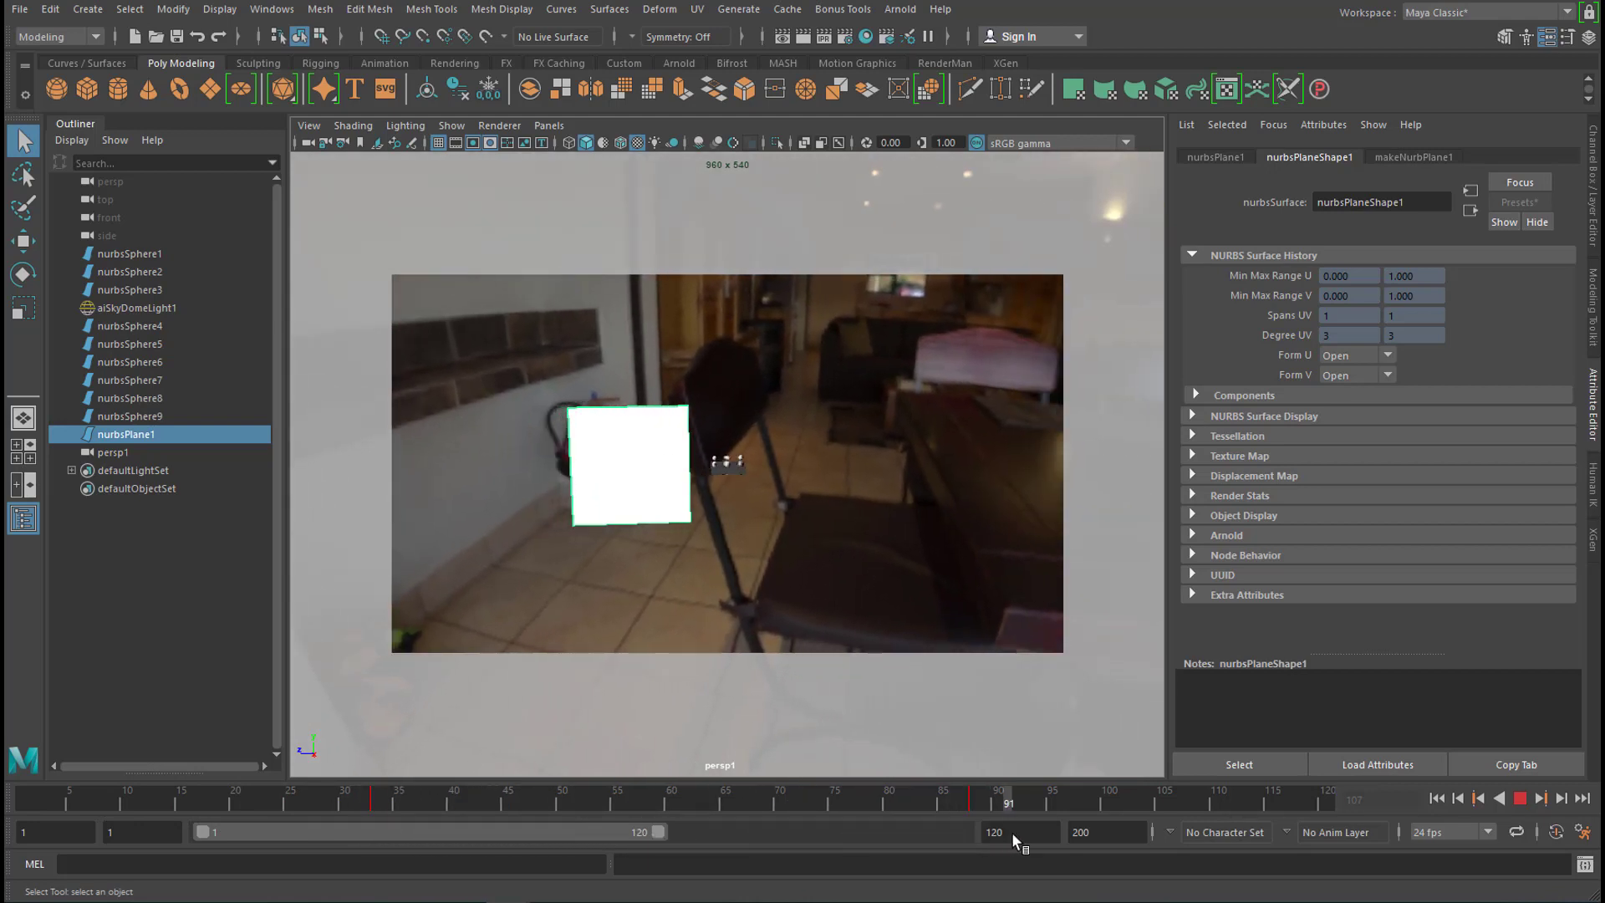
pyautogui.press('Escape')
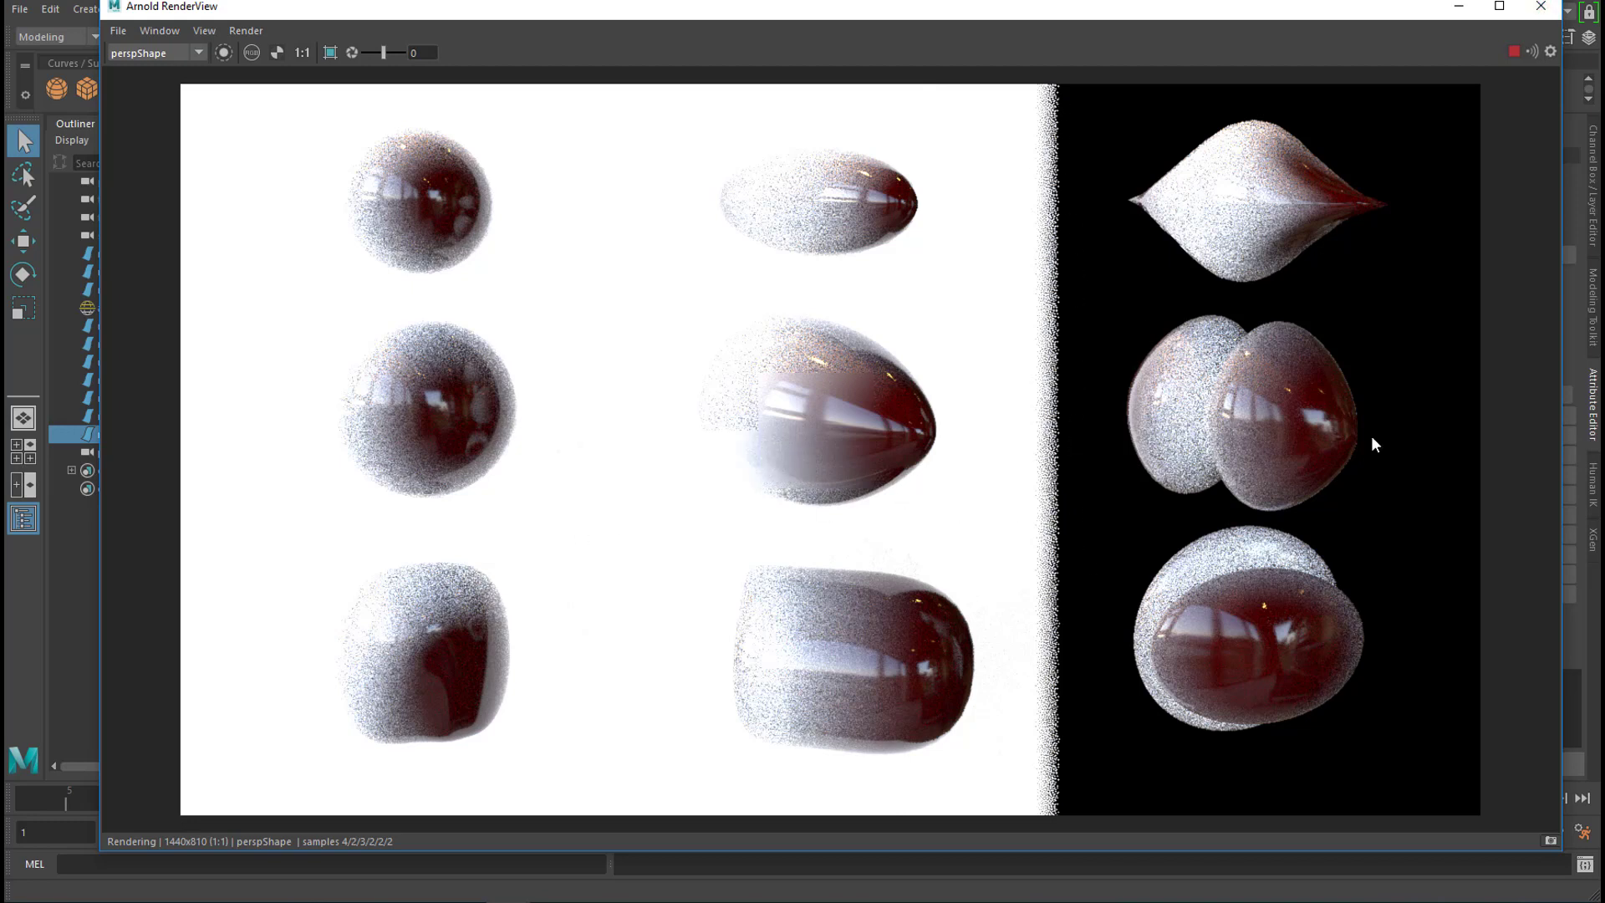
pyautogui.click(1542, 10)
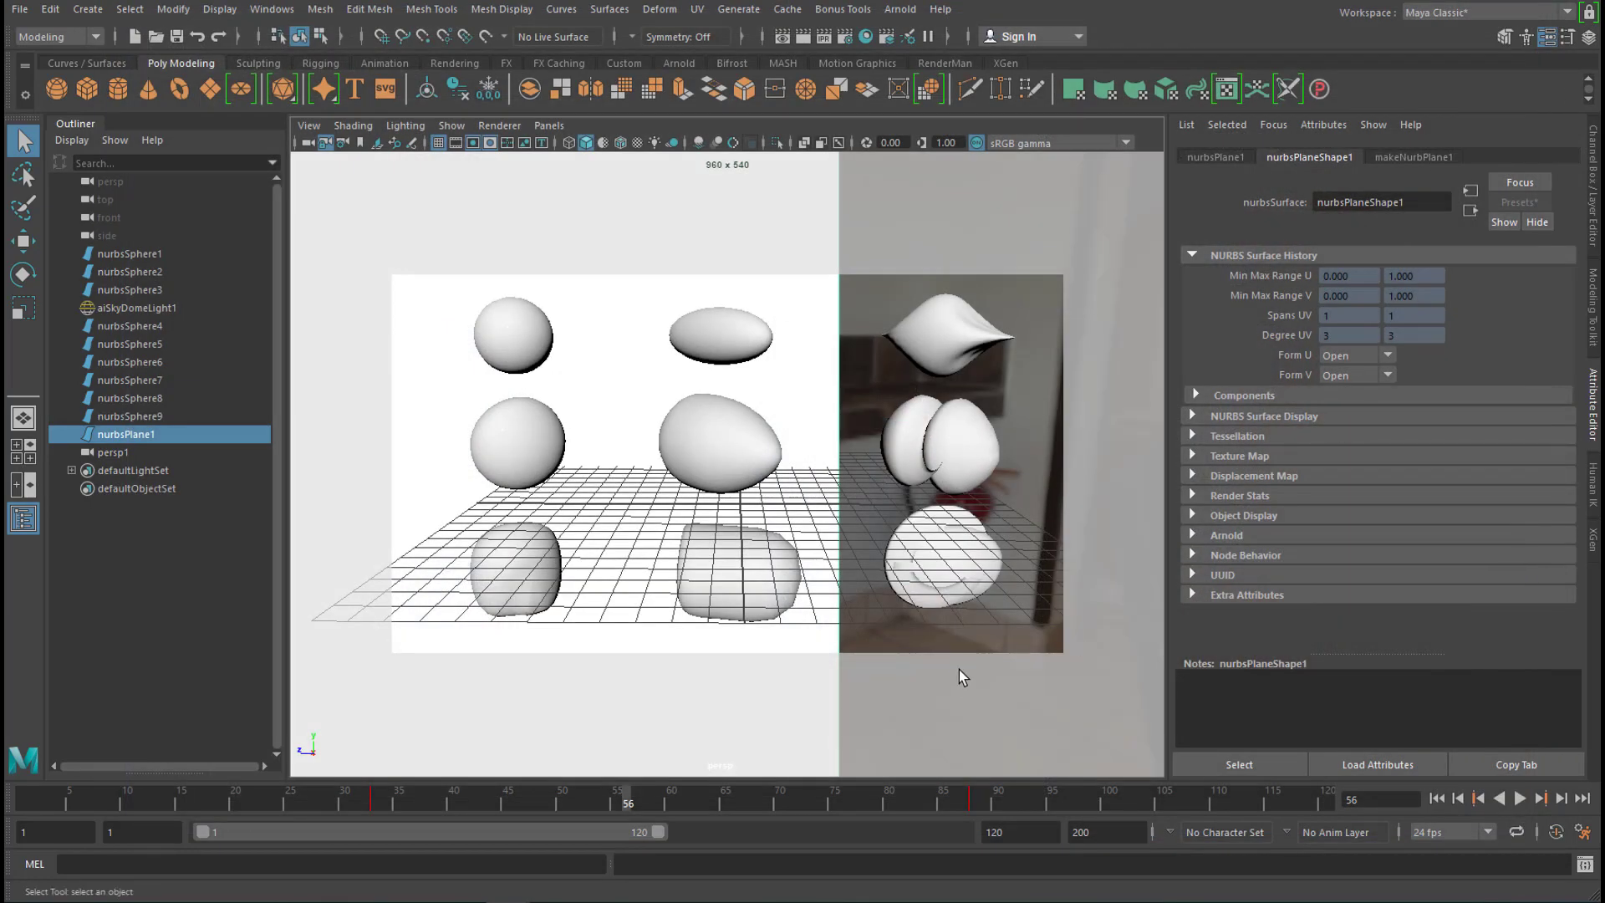
# Select the egg-shaped sphere, turn on textured display, then inspect nurbsSphere1 and nurbsSphere6
pyautogui.click(732, 445)
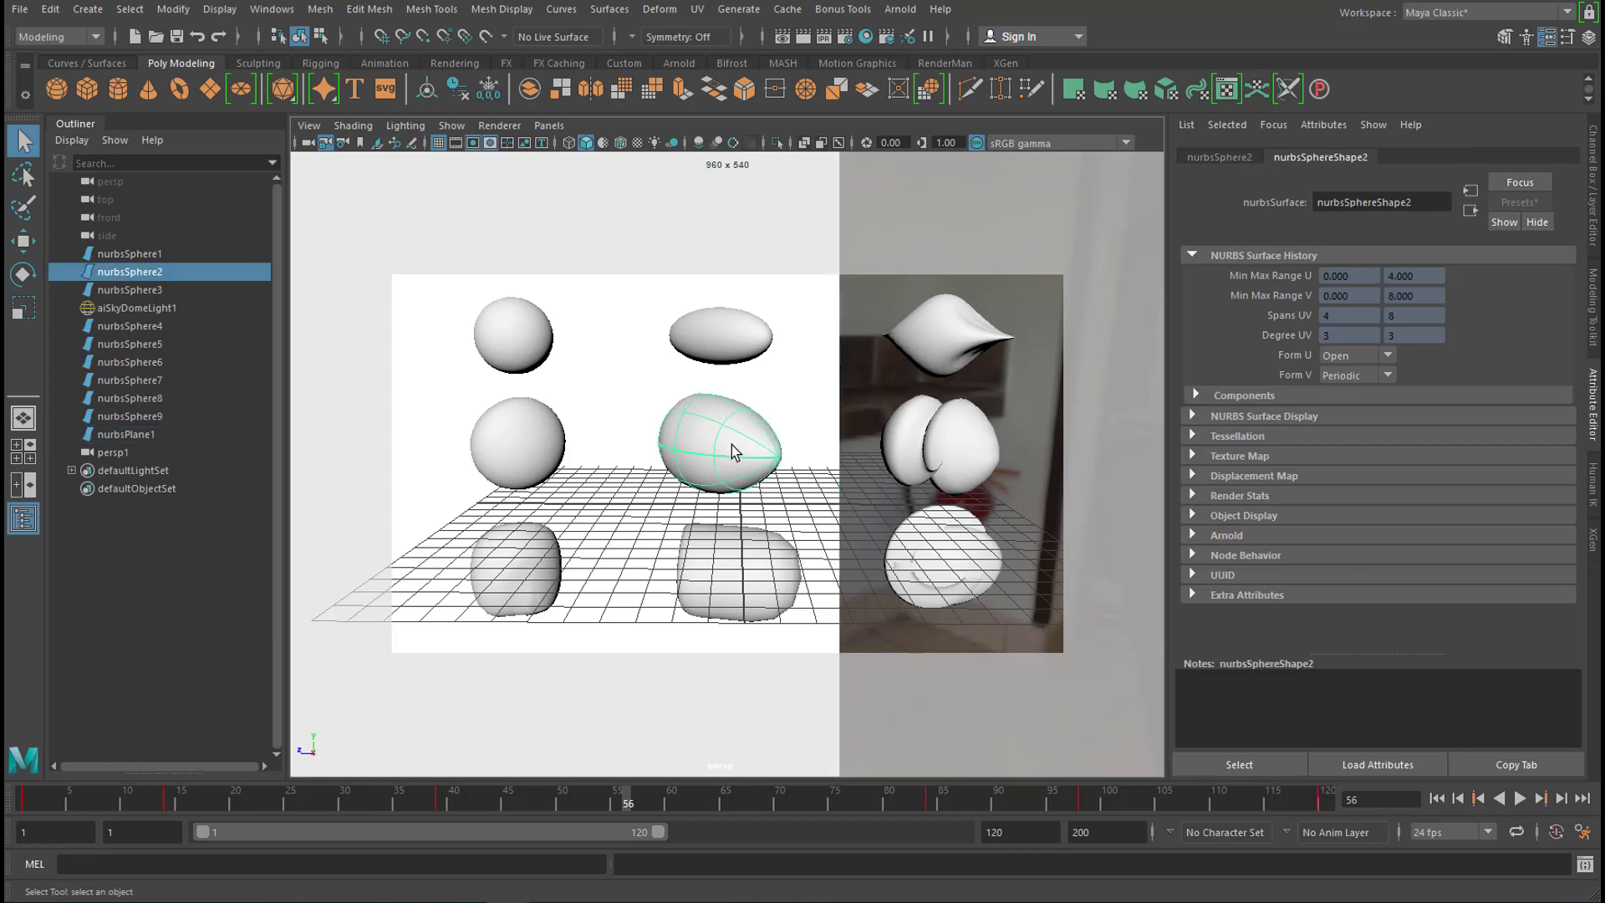
pyautogui.click(637, 144)
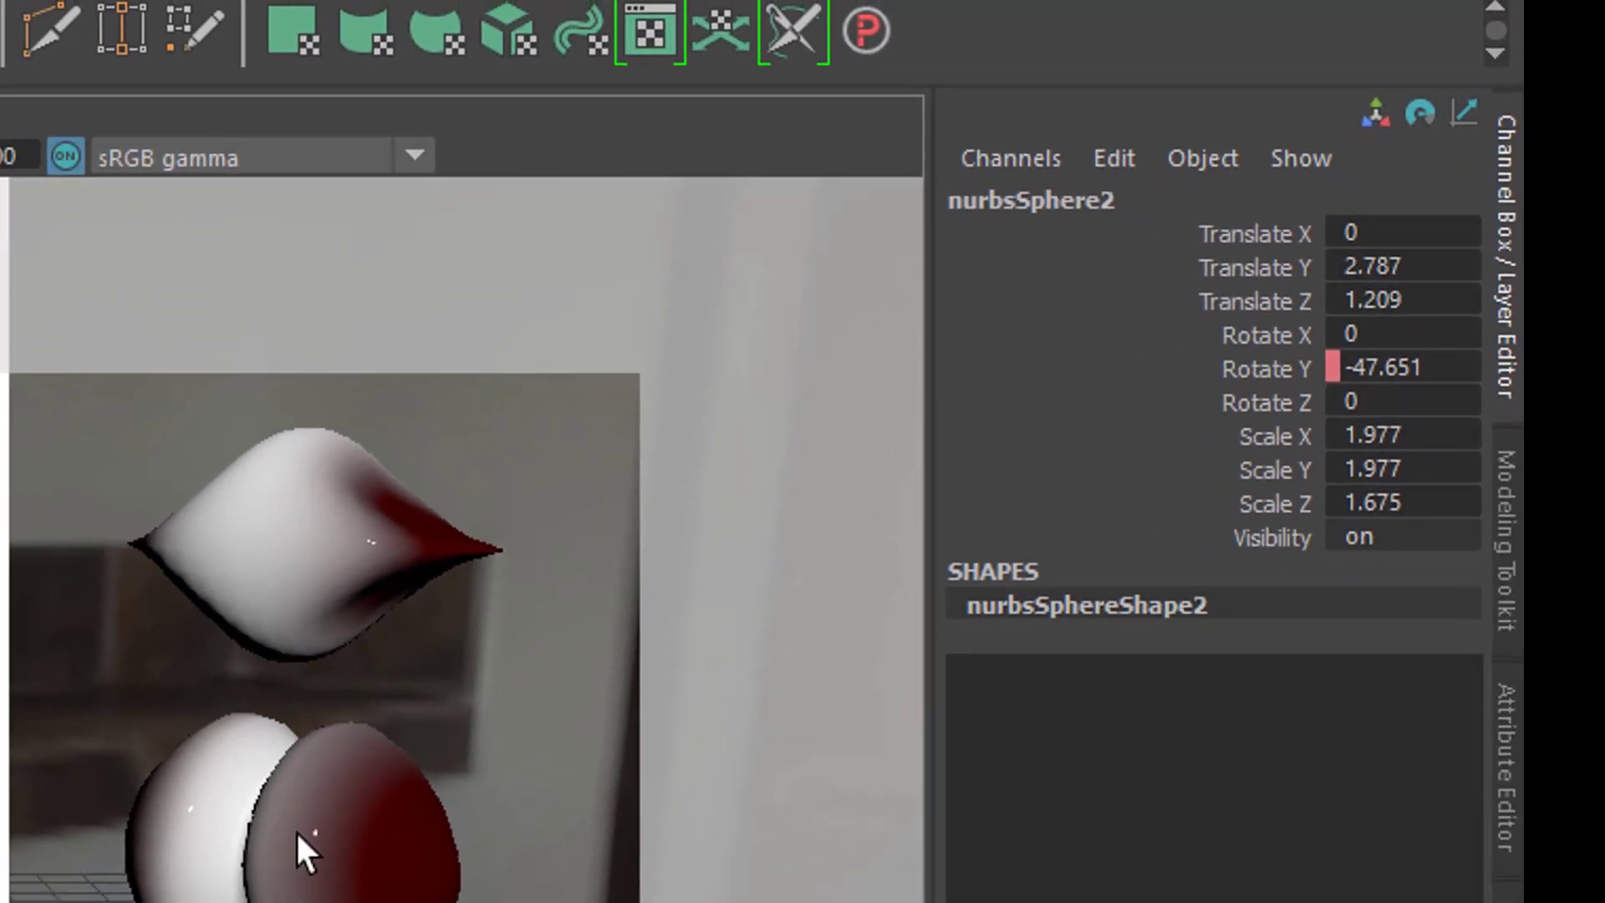
pyautogui.click(284, 861)
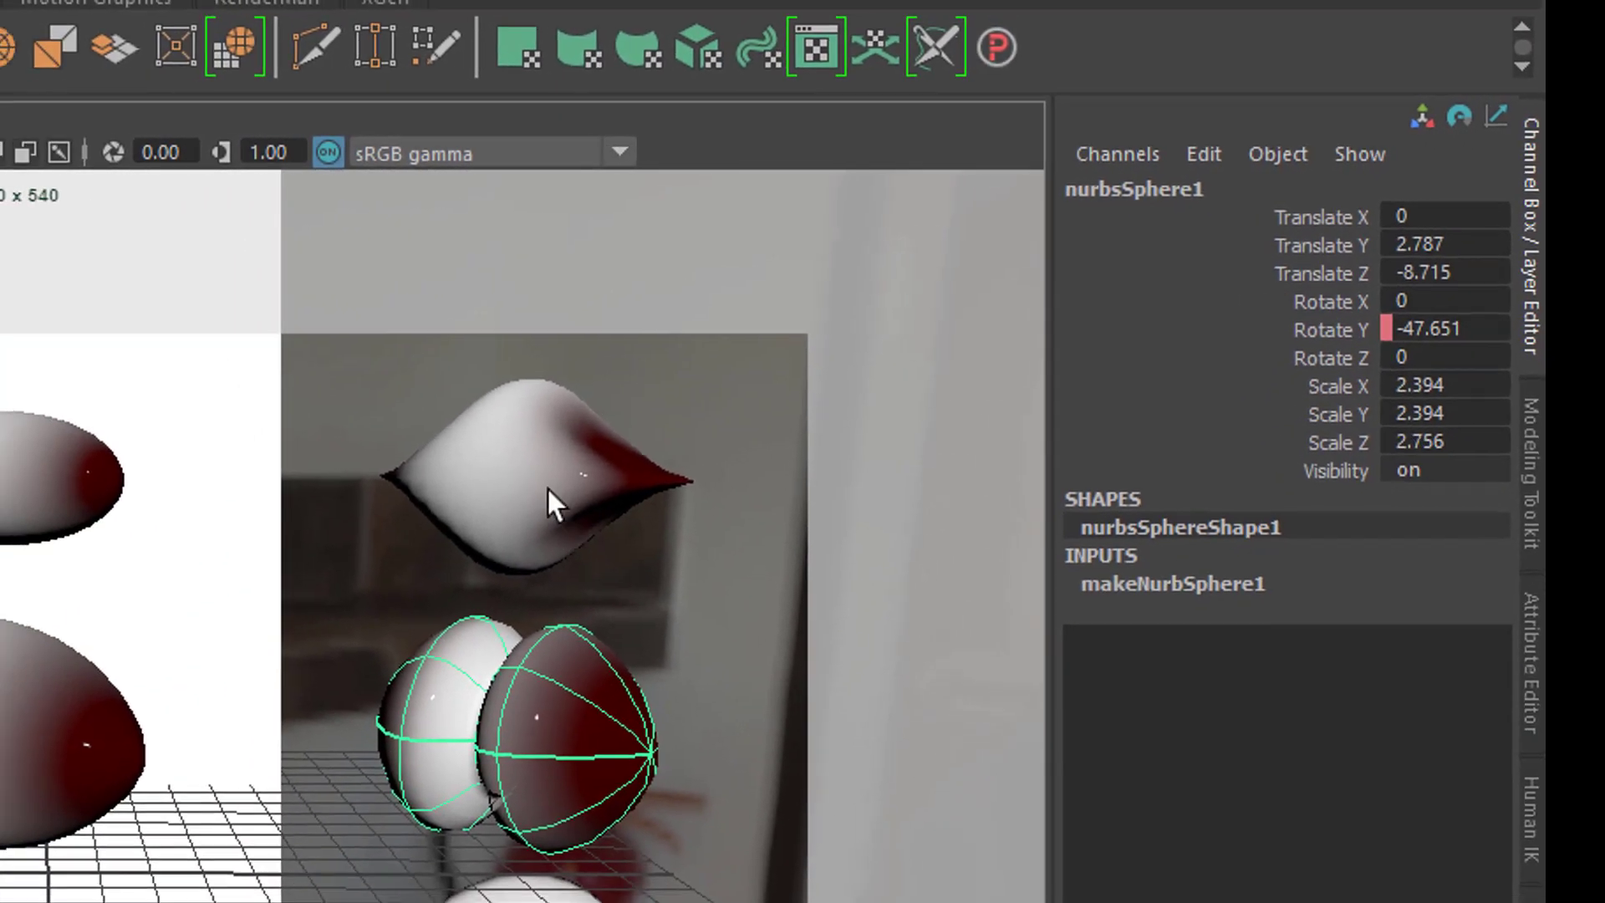
pyautogui.click(548, 489)
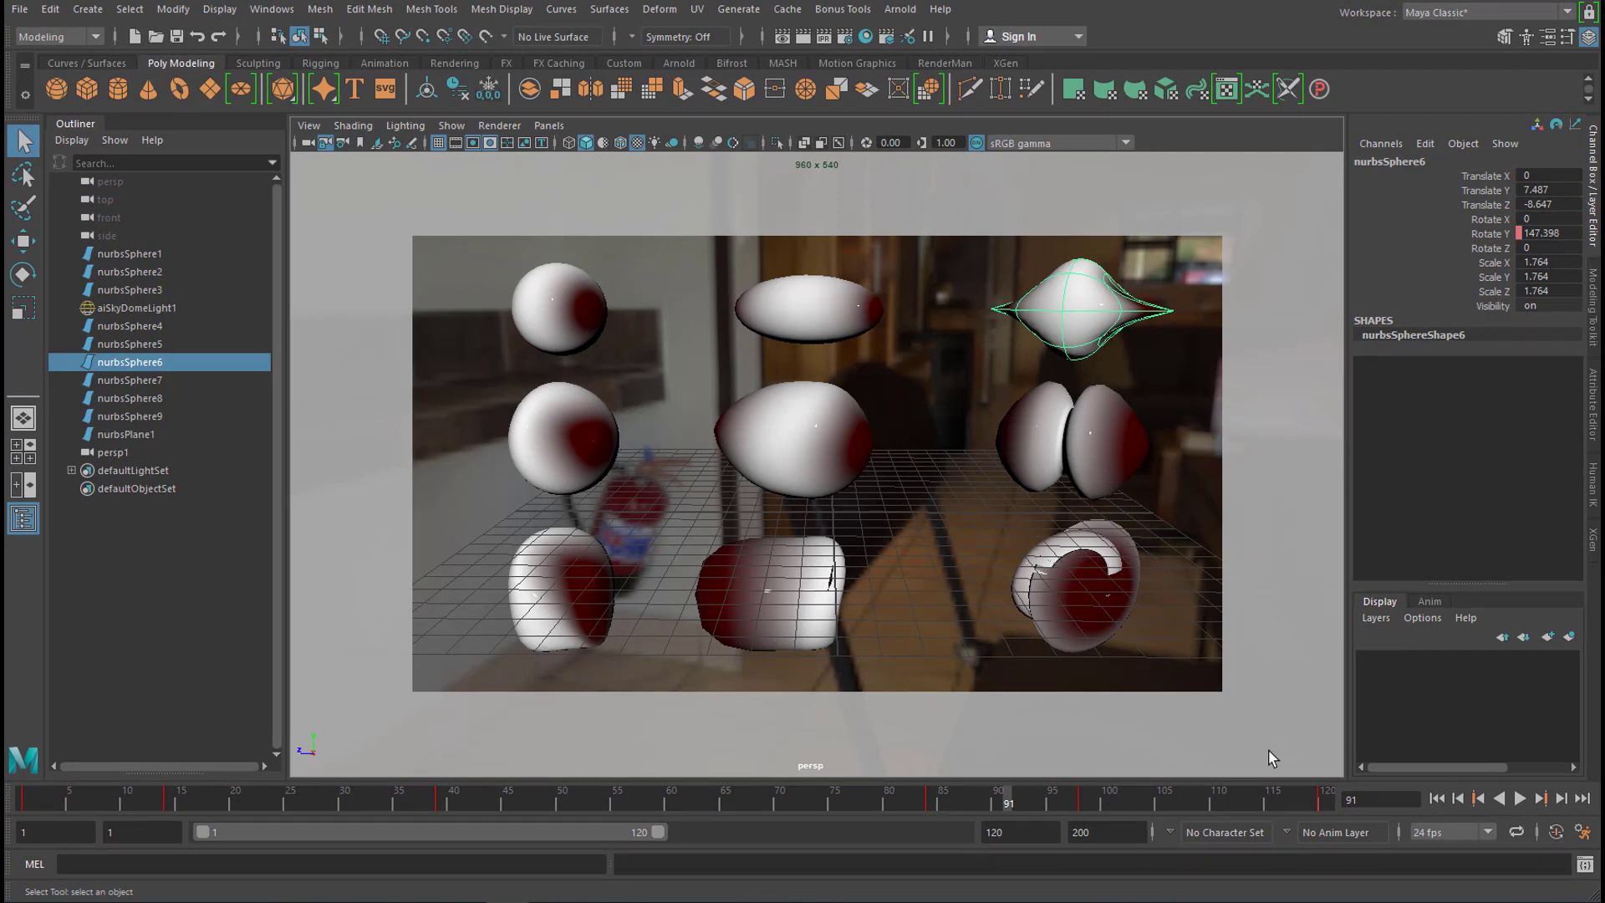
# Marquee-select all nine NURBS spheres and open their attributes with Ctrl+A
pyautogui.click(819, 452)
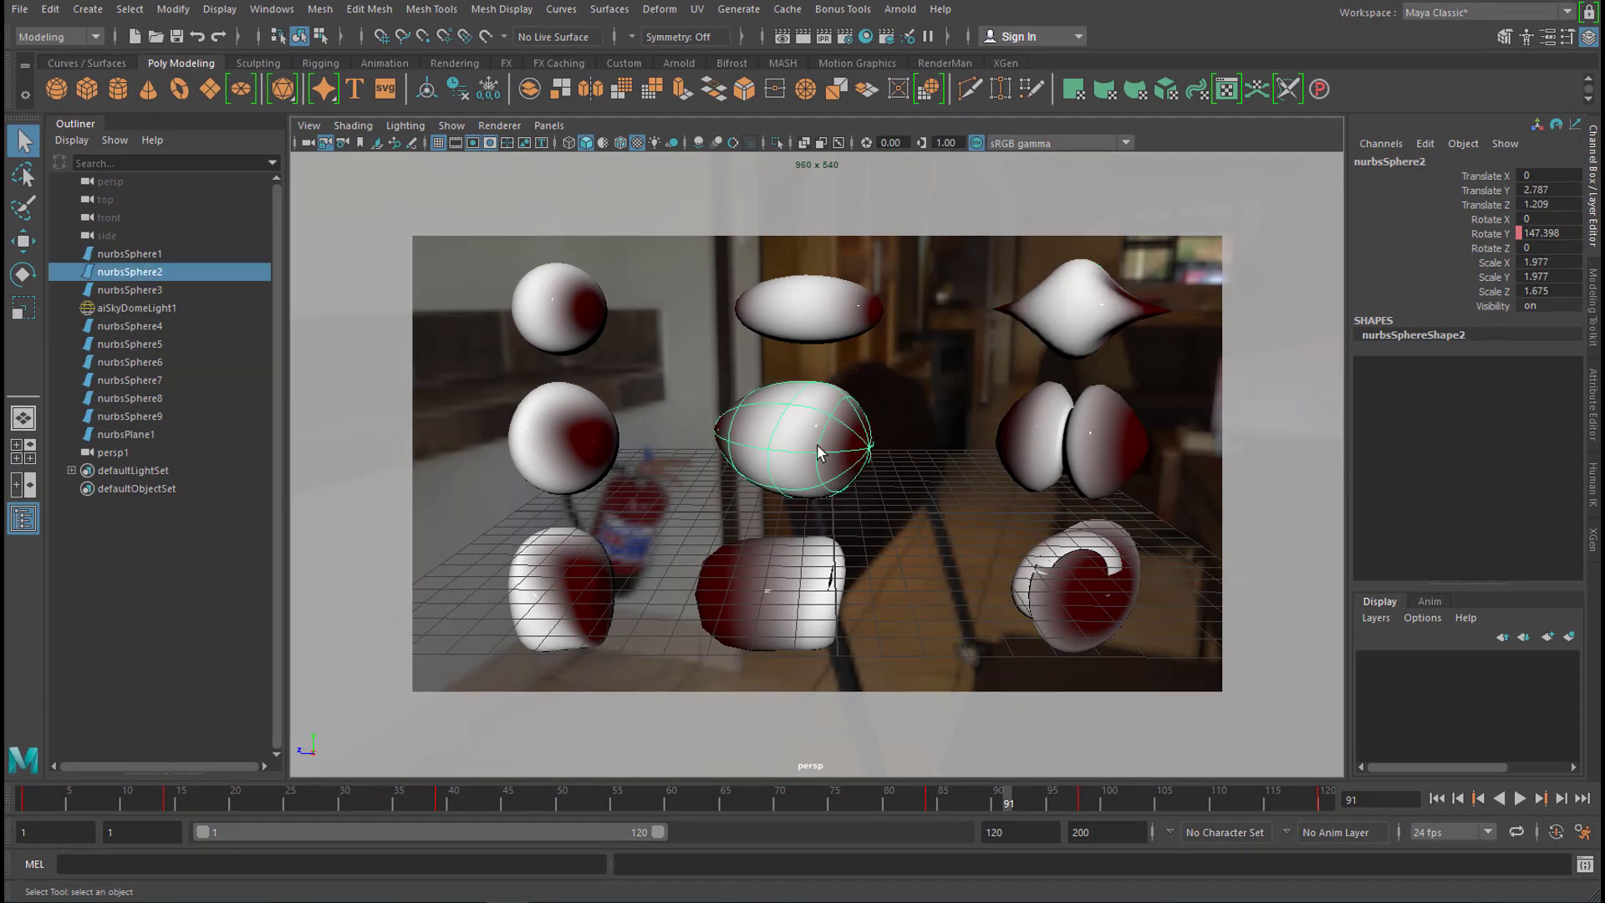
pyautogui.click(574, 440)
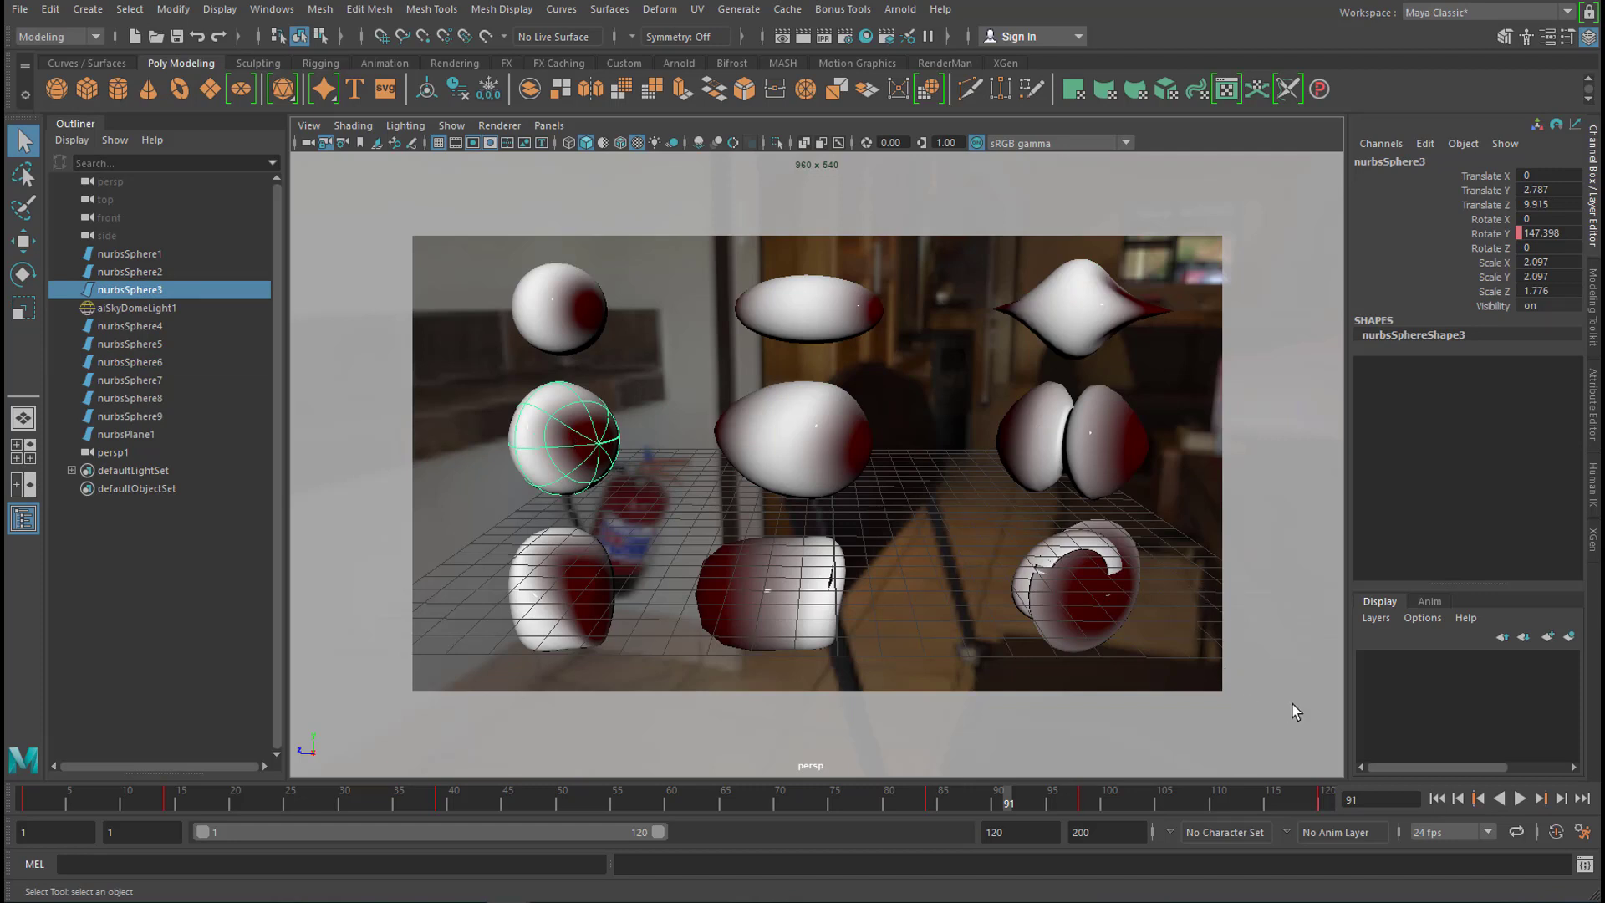
pyautogui.moveTo(494, 262); pyautogui.dragTo(1167, 653)
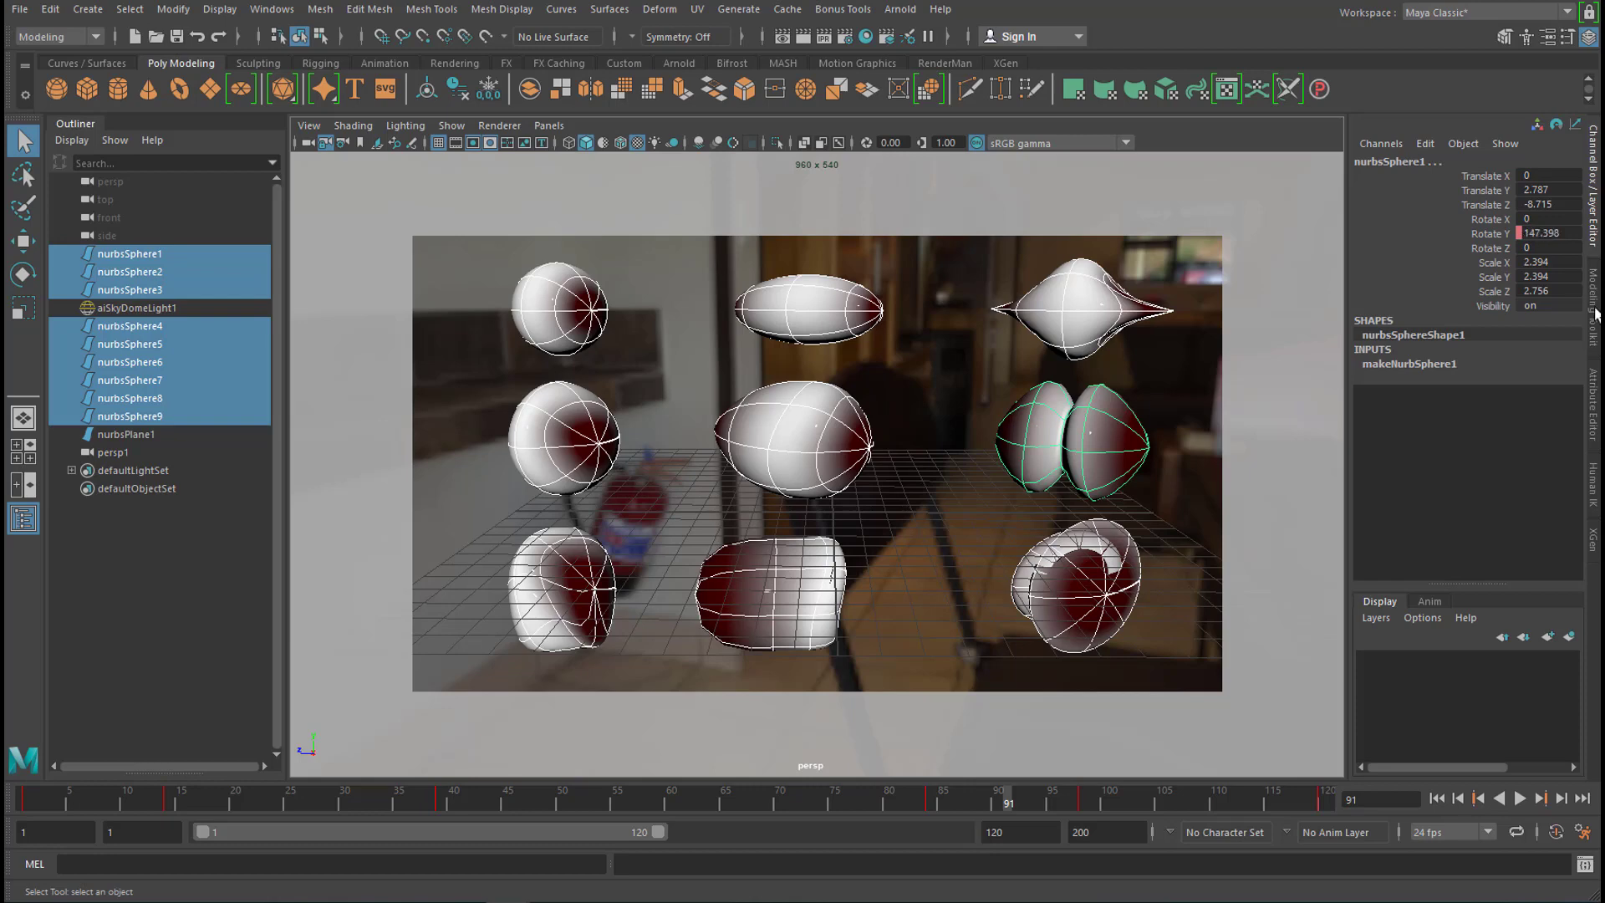
pyautogui.hotkey('ctrl', 'a')
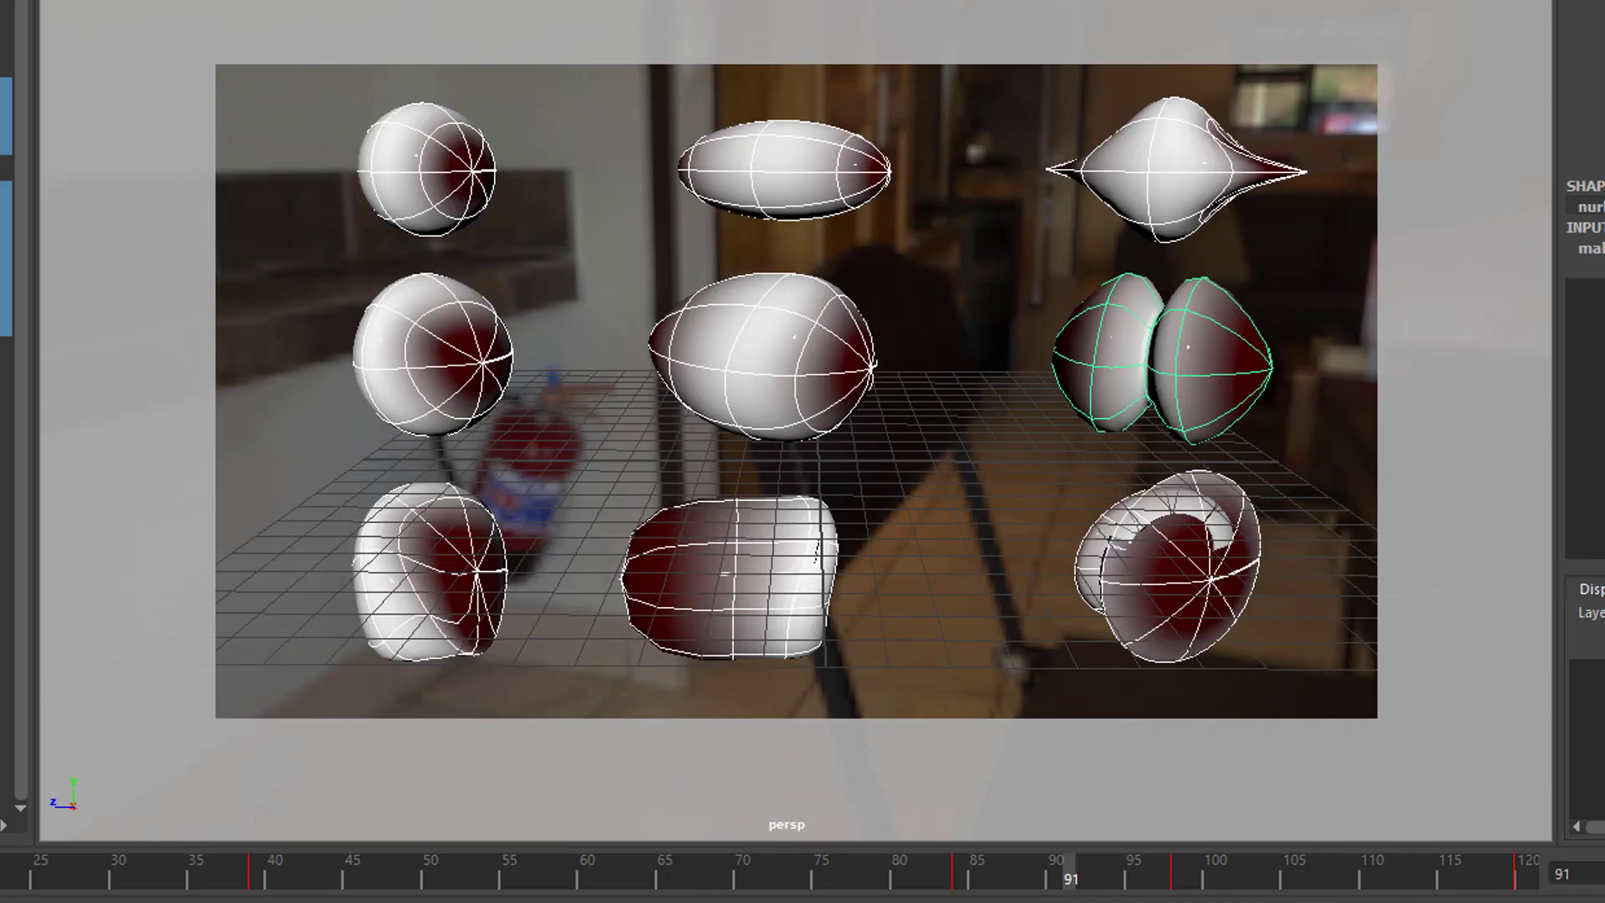
# Scrub the timeline back to frame 89
pyautogui.moveTo(1079, 891); pyautogui.dragTo(1041, 880)
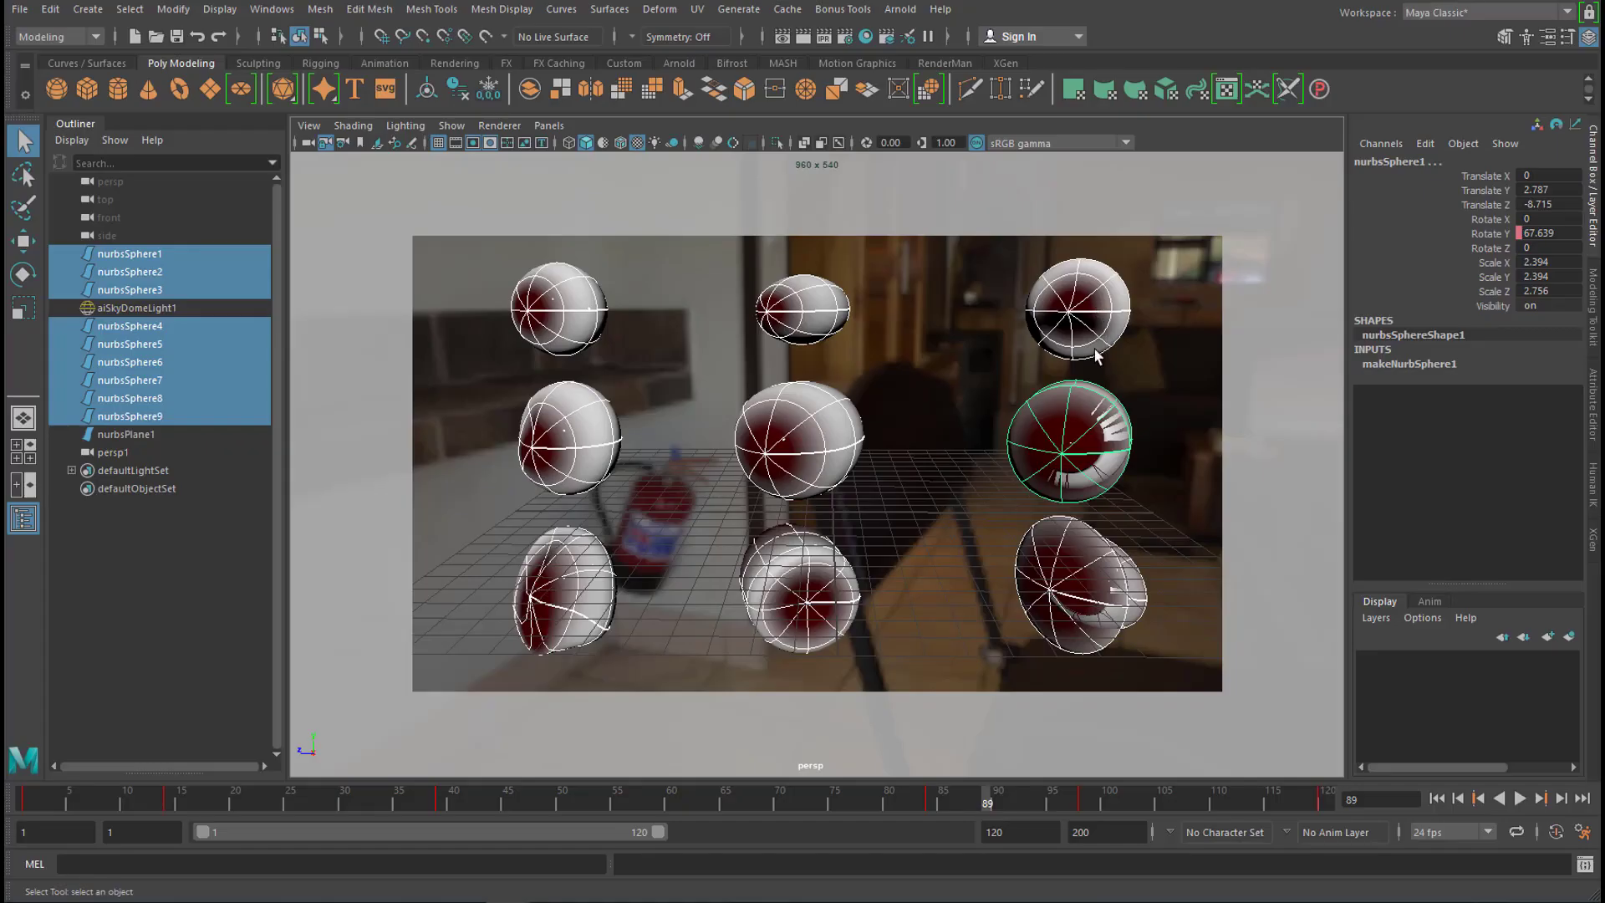
# Select only the bottom-right nurbsSphere8 and open its Attribute Editor
pyautogui.click(1076, 577)
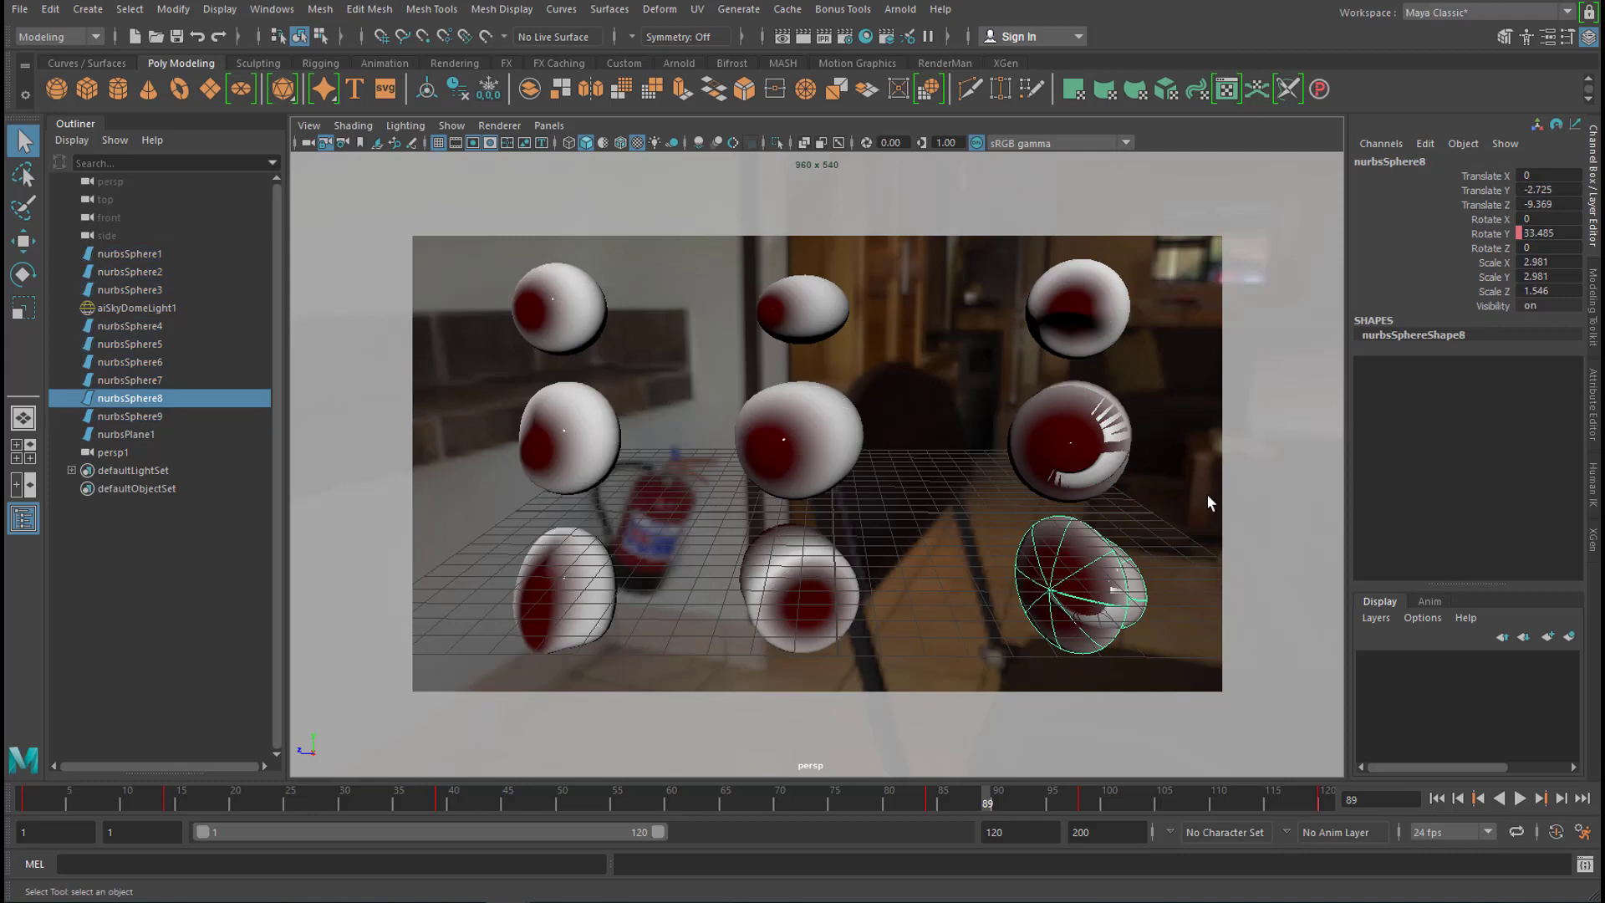
pyautogui.hotkey('ctrl', 'a')
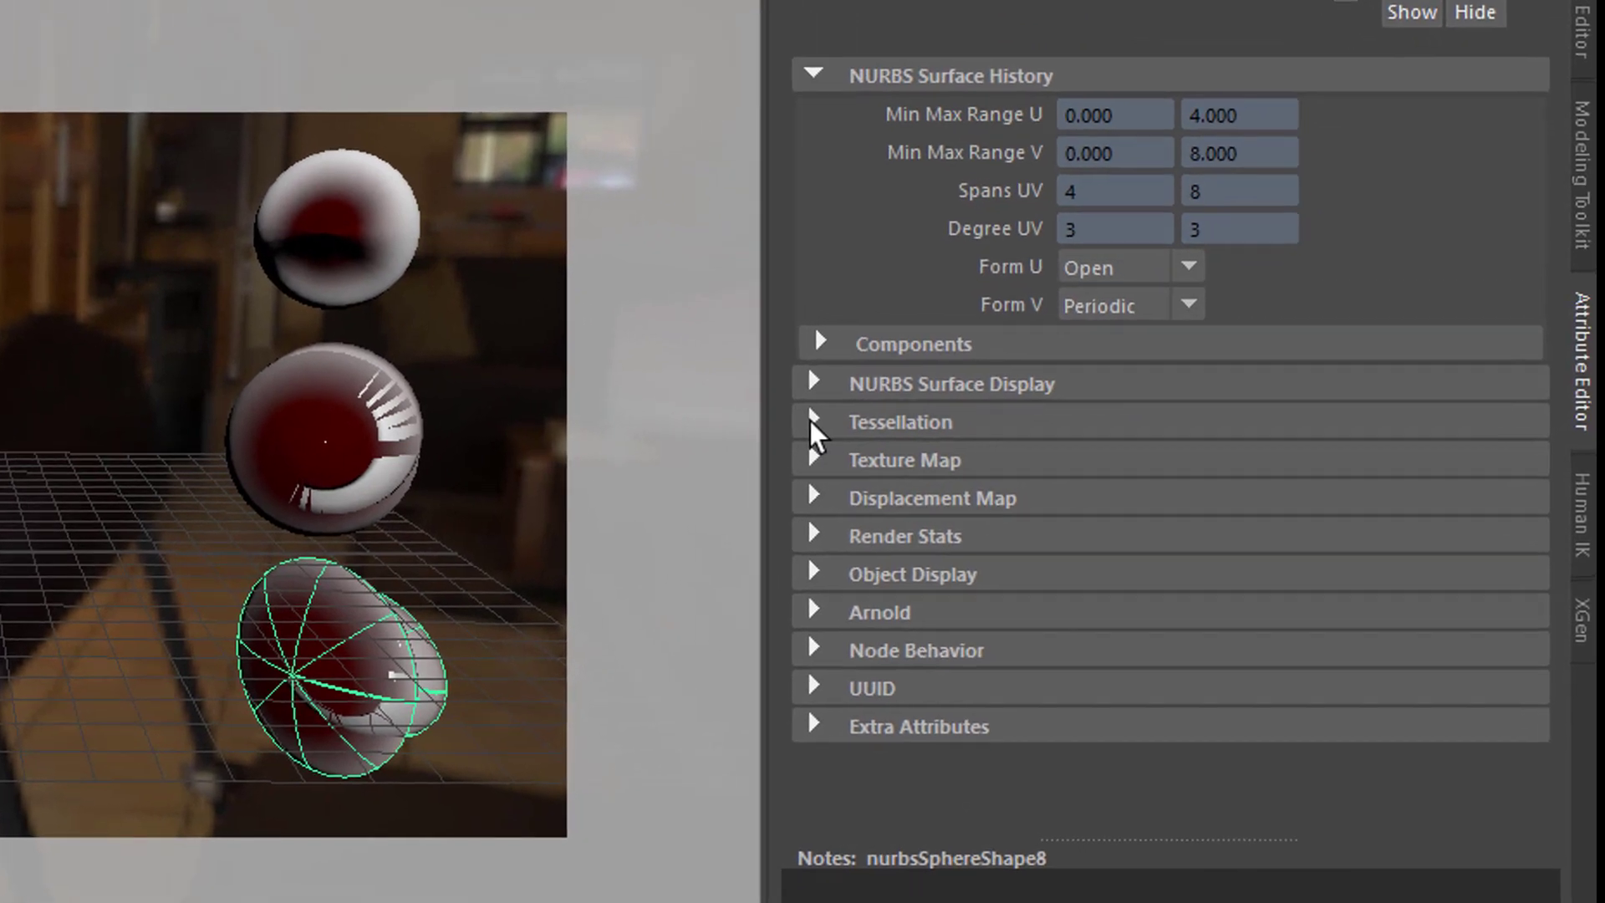
# Review nurbsSphere8's tessellation and advanced tessellation settings, then select the top-right nurbsSphere6
pyautogui.click(893, 425)
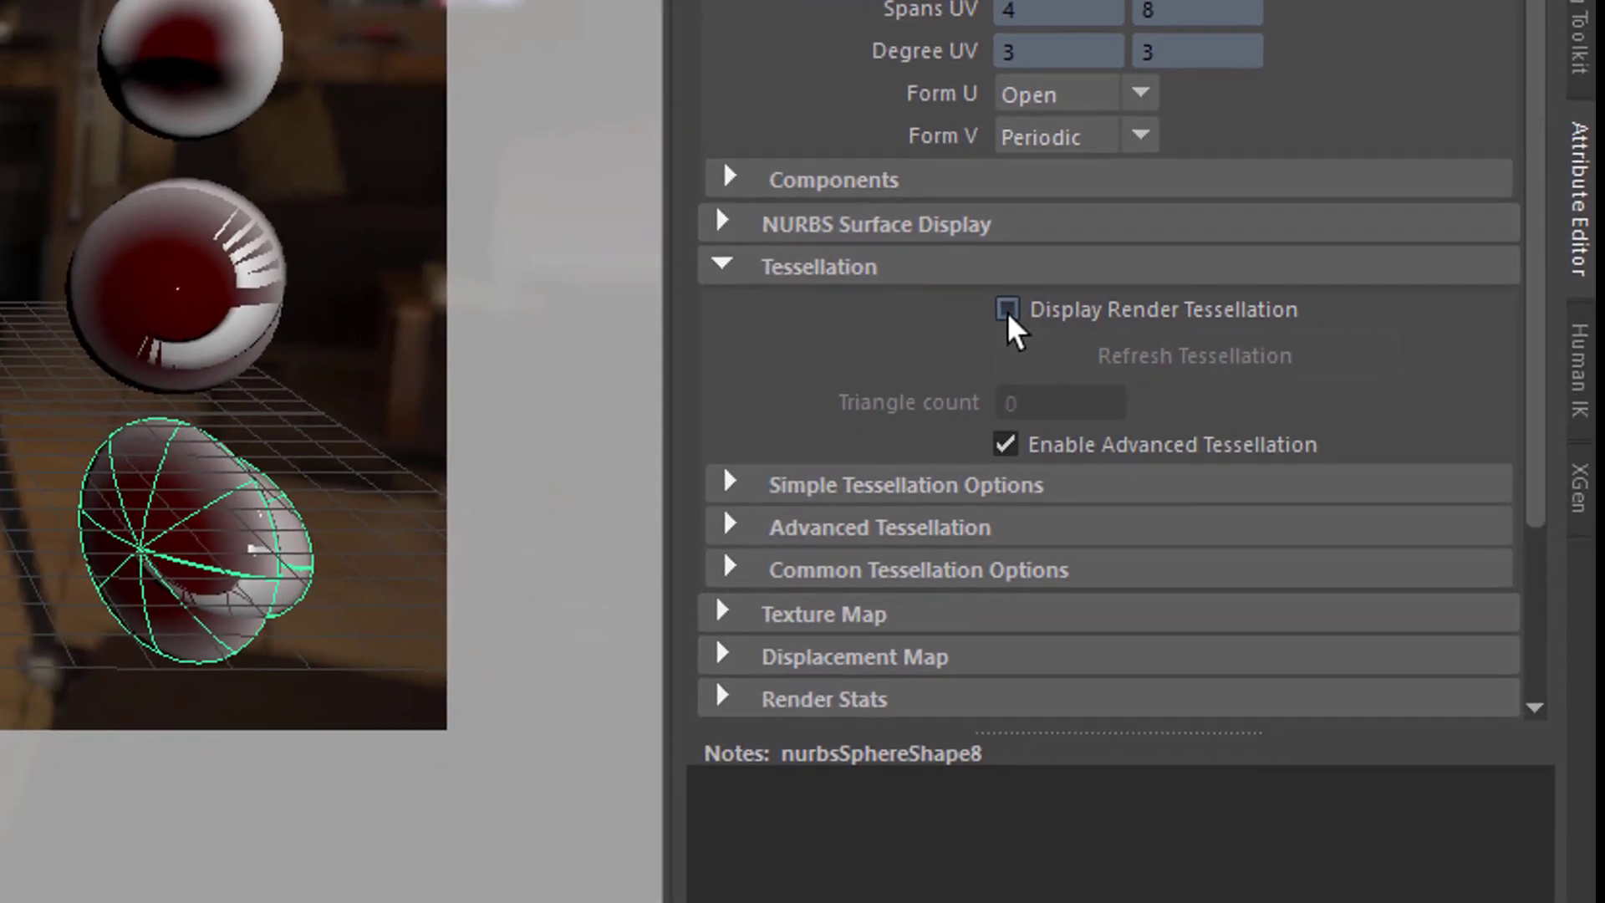
pyautogui.click(1008, 310)
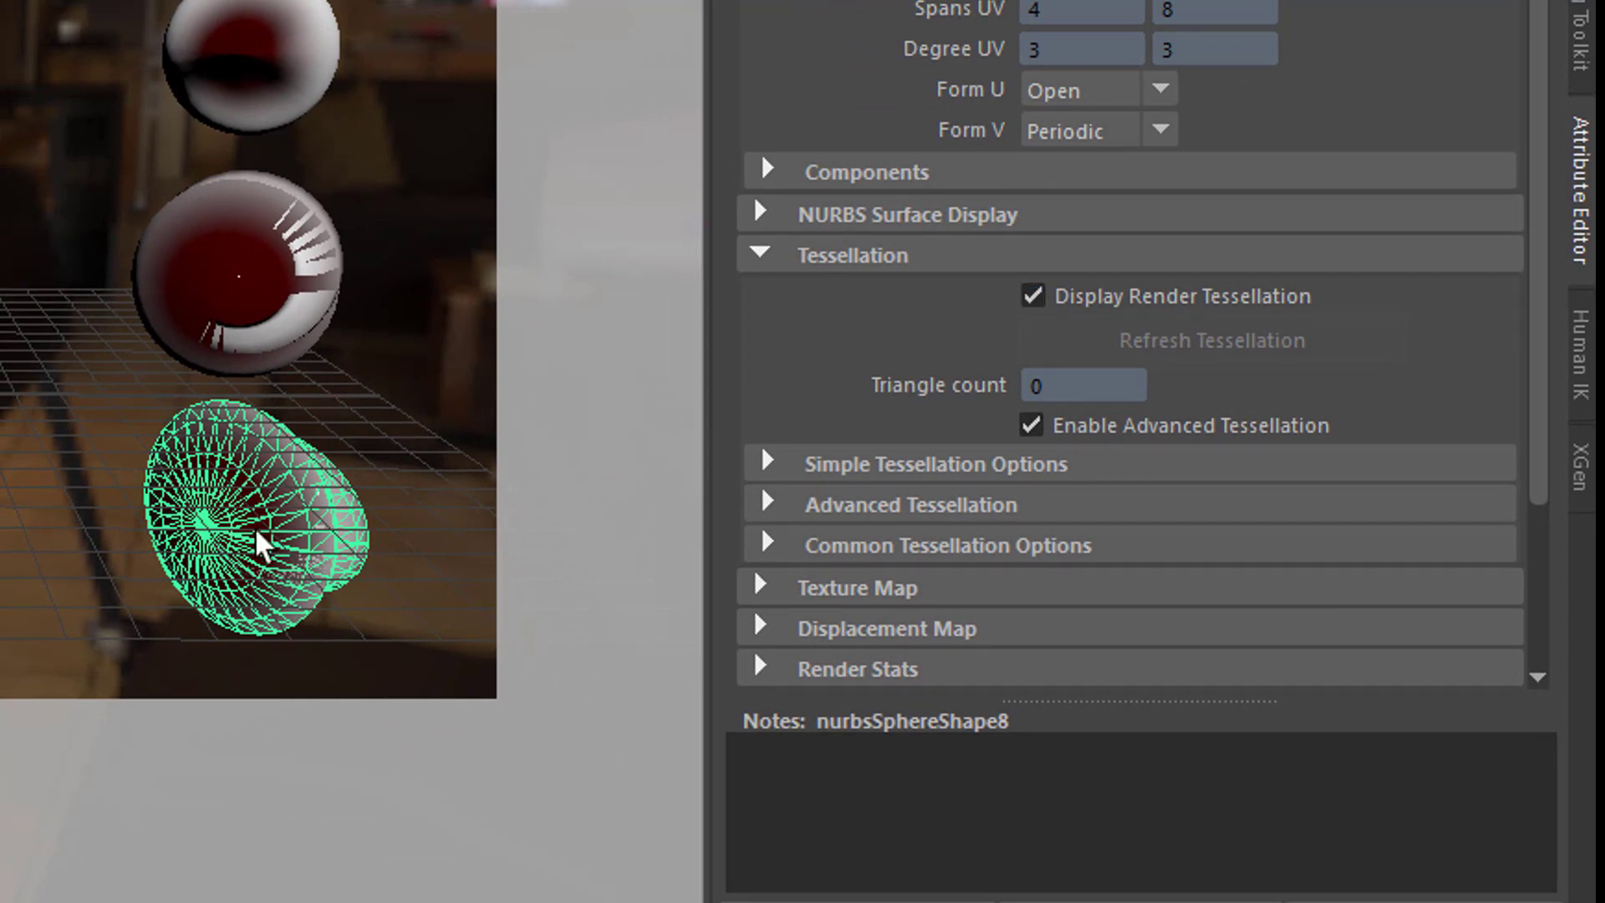
pyautogui.click(1035, 297)
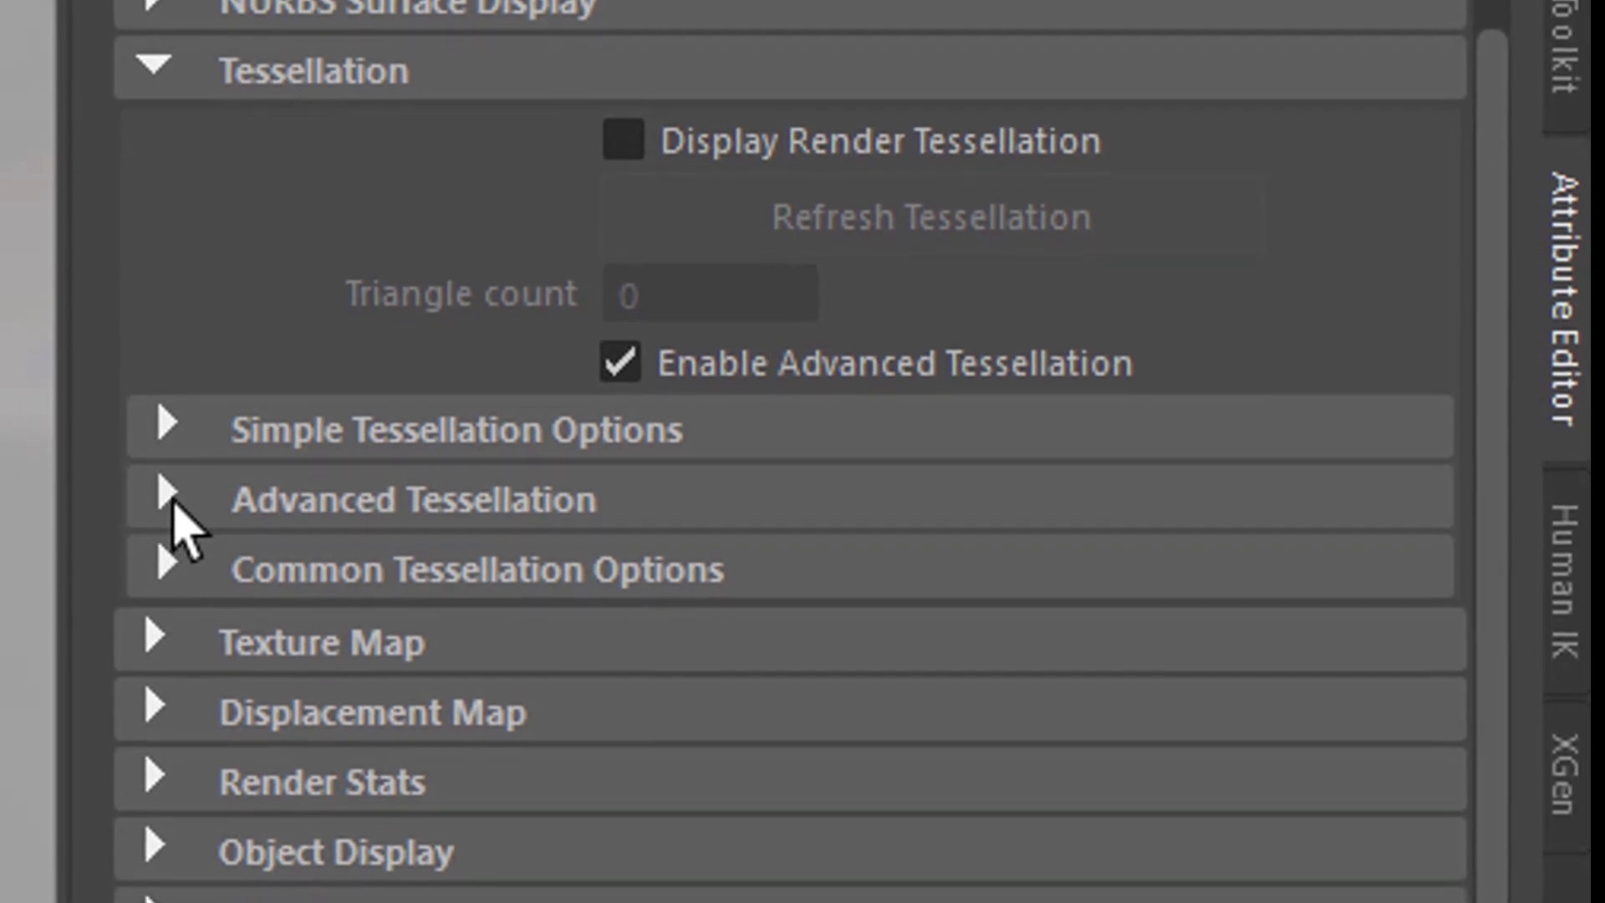
pyautogui.click(170, 500)
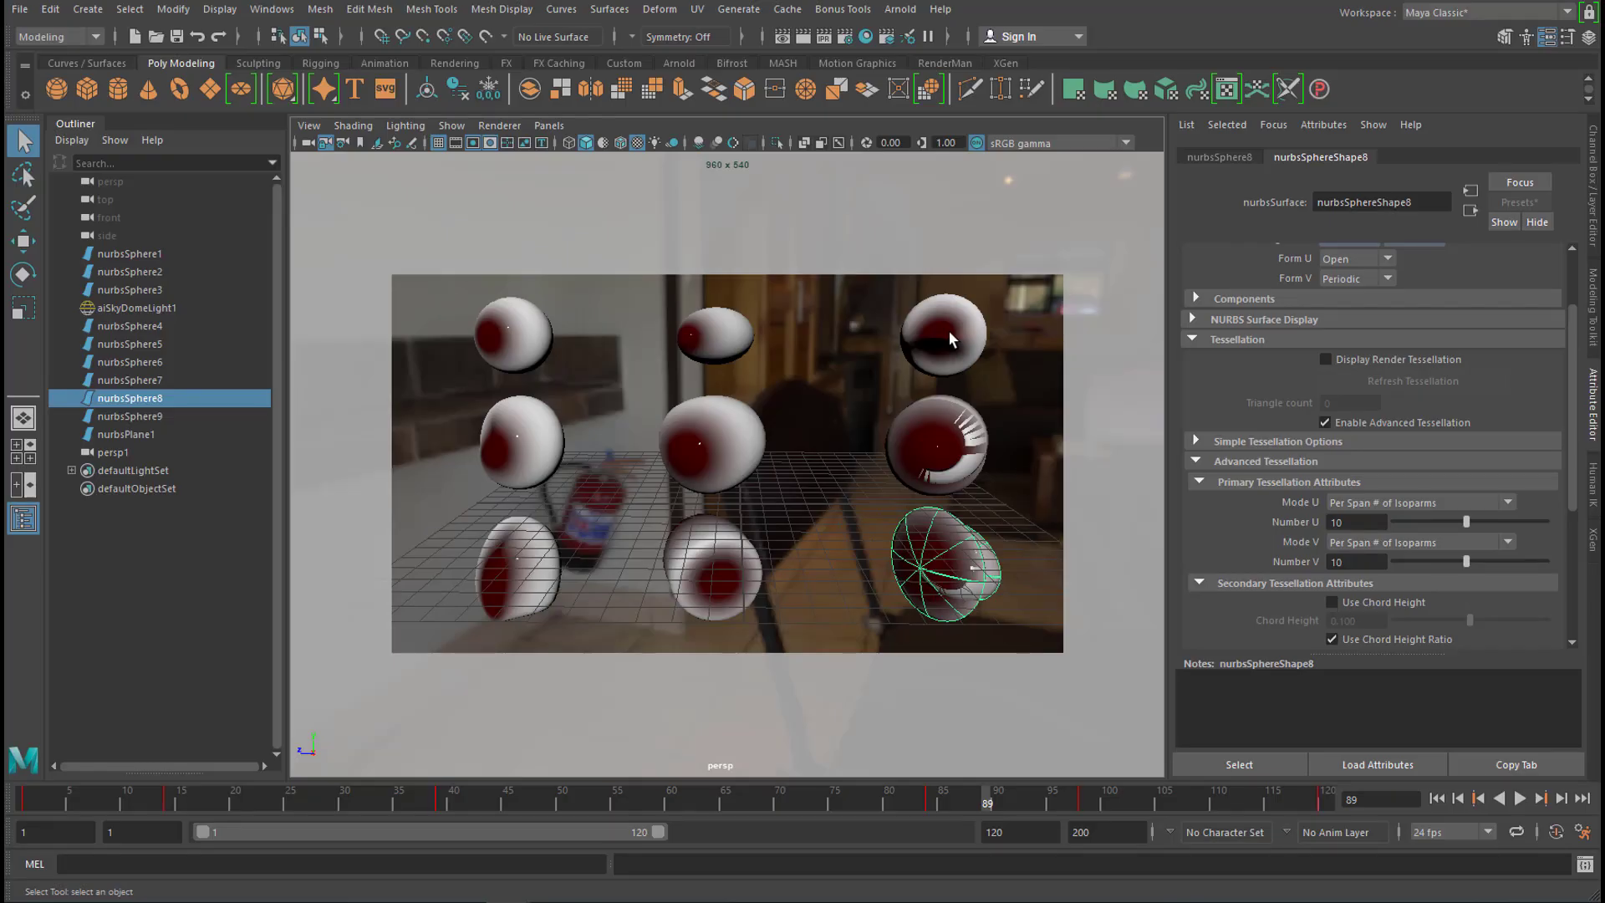
pyautogui.click(952, 339)
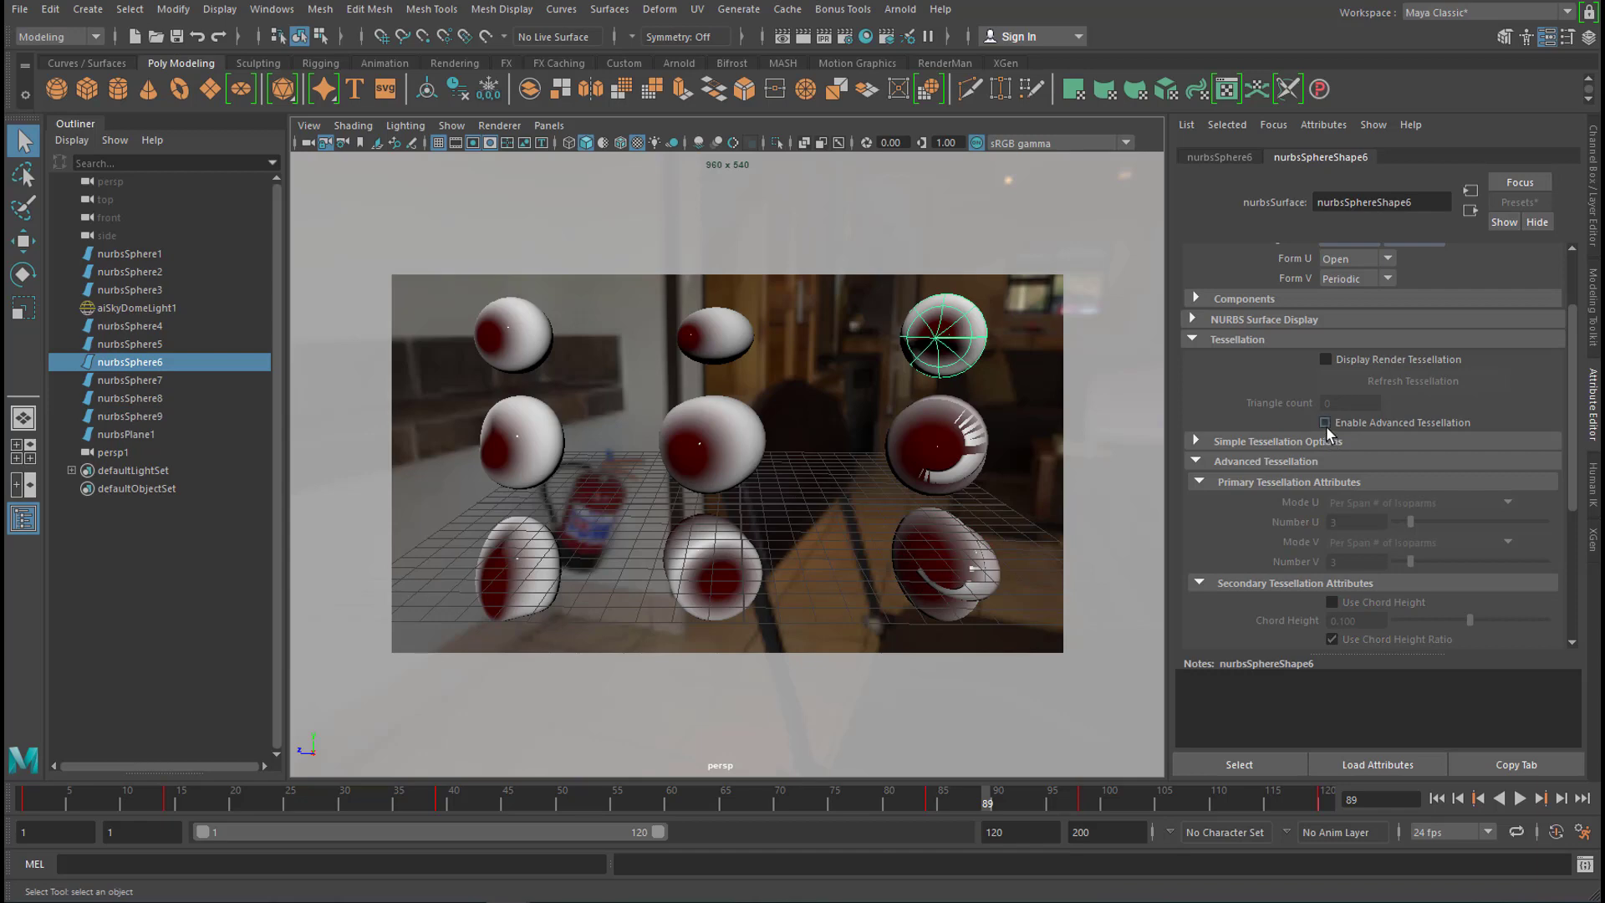
# Maximise the persp1 view, frame the petal-shaped sphere, and start an Arnold render
pyautogui.press('space')
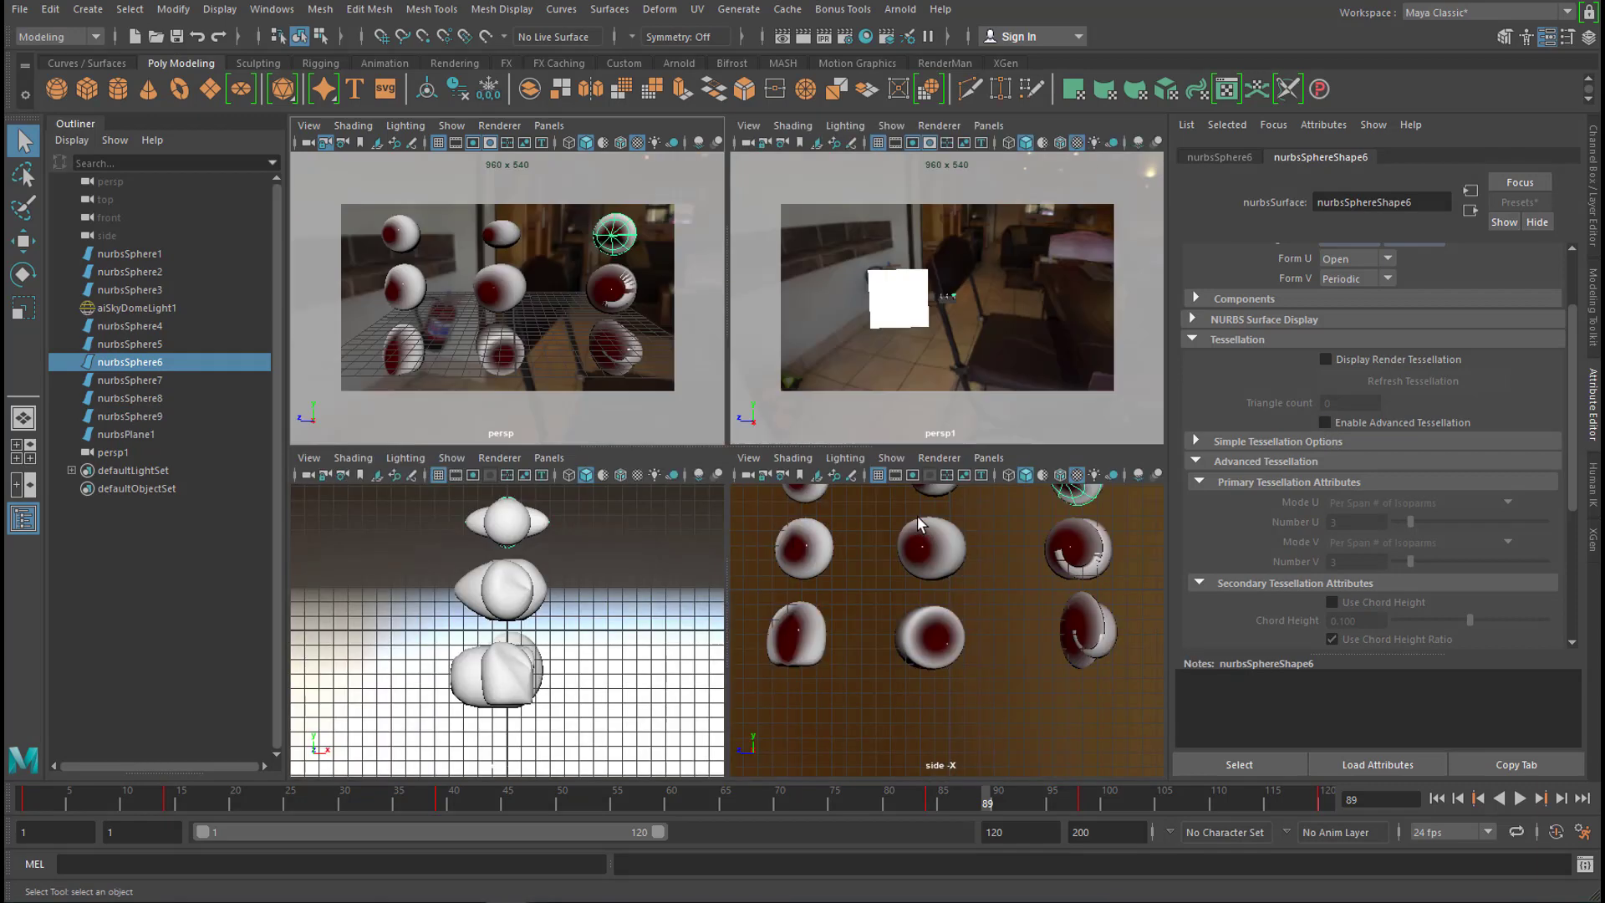
pyautogui.press('space')
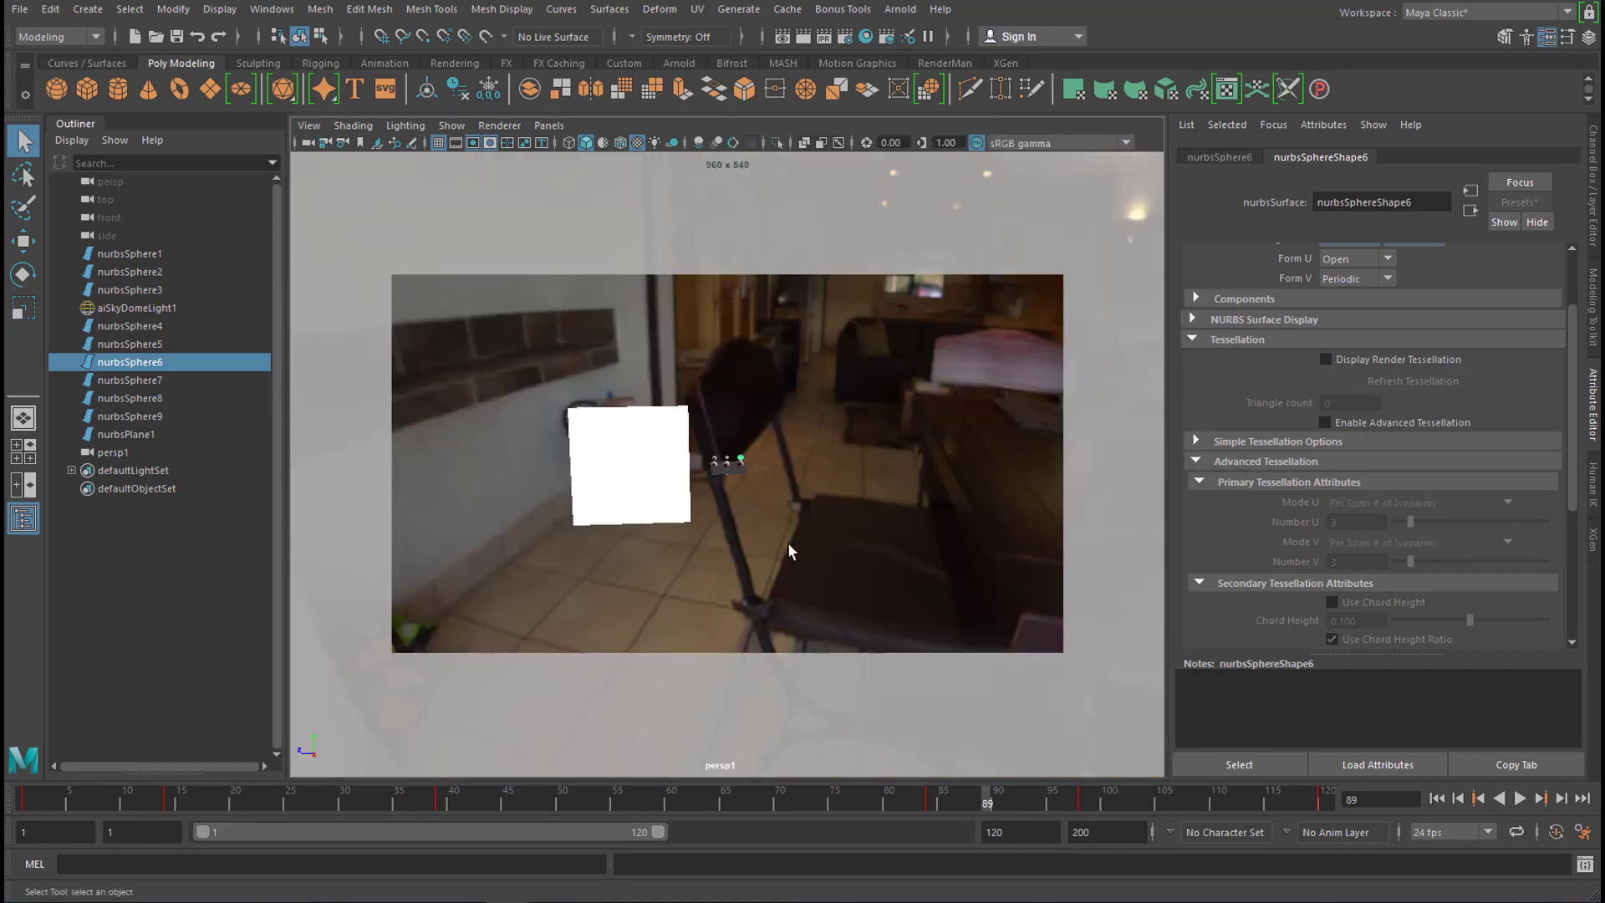
pyautogui.keyDown('alt'); pyautogui.moveTo(864, 576); pyautogui.dragTo(899, 566); pyautogui.keyUp('alt')
pyautogui.scroll(6, 911, 552)
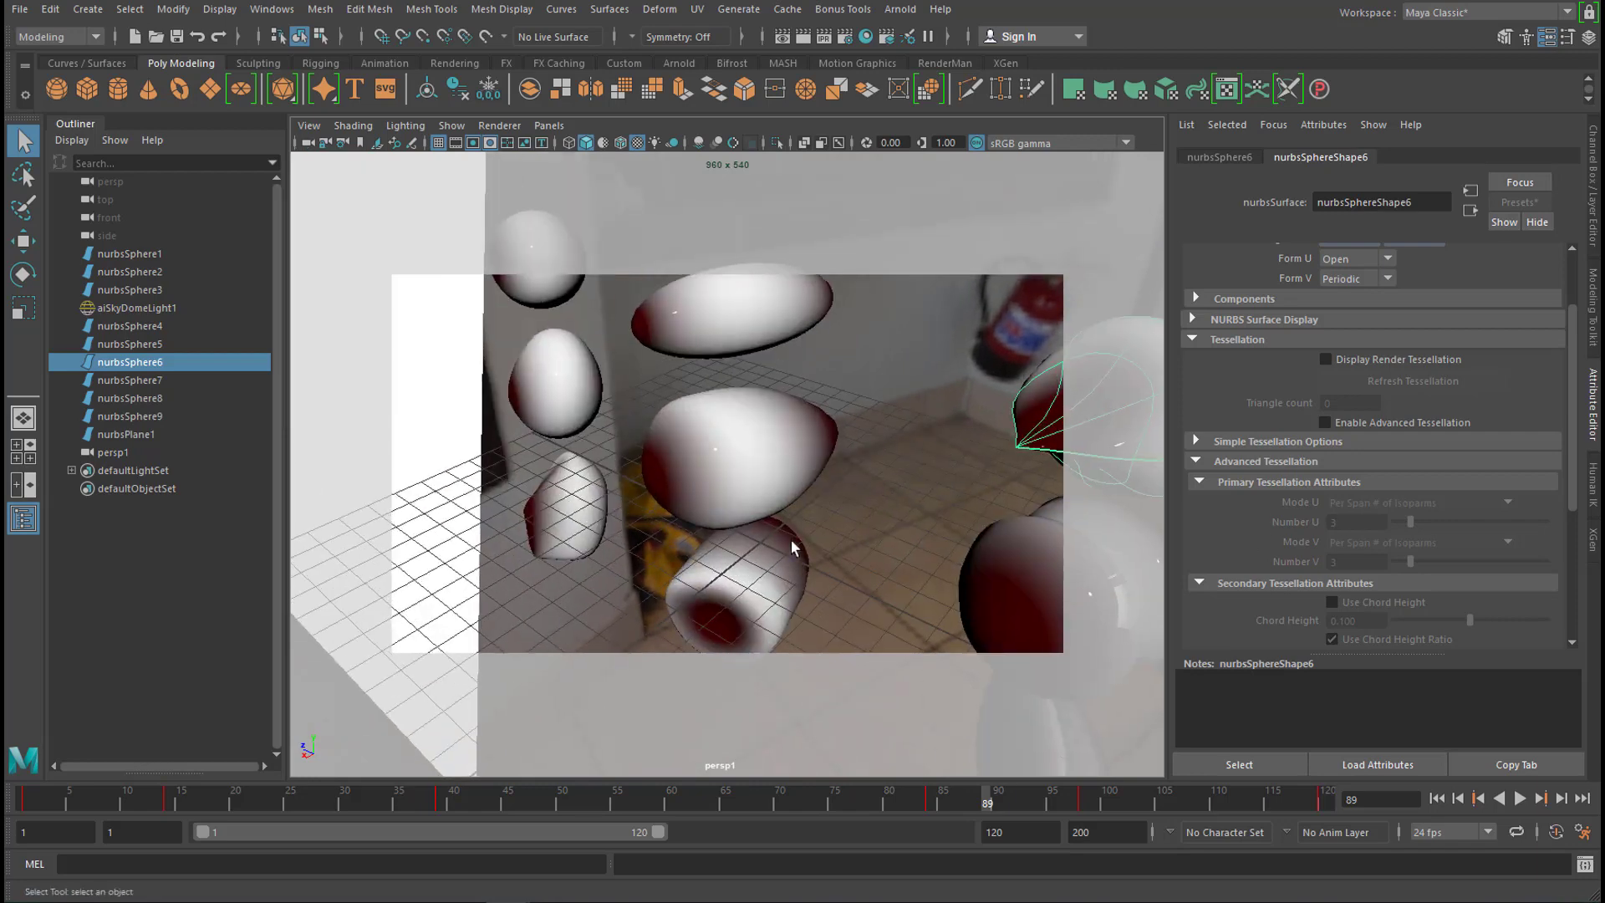
pyautogui.keyDown('alt'); pyautogui.moveTo(931, 530); pyautogui.dragTo(753, 513, button='middle'); pyautogui.keyUp('alt')
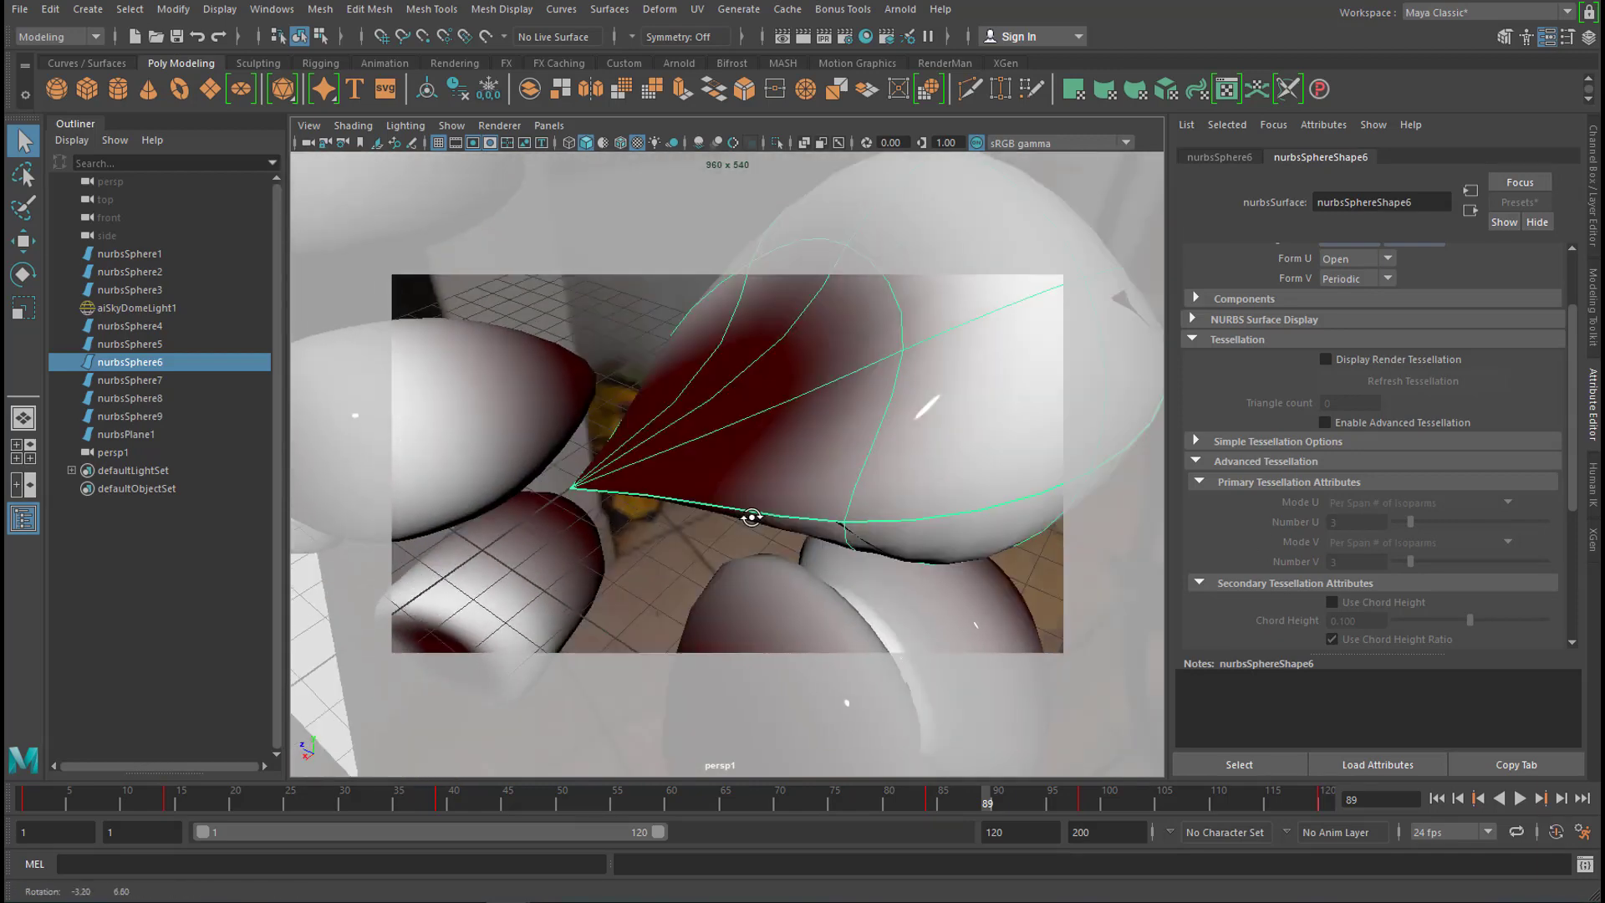
pyautogui.scroll(-5, 753, 514)
pyautogui.moveTo(757, 535)
pyautogui.keyDown('alt'); pyautogui.mouseDown()
pyautogui.moveTo(786, 519)
pyautogui.moveTo(755, 530)
pyautogui.mouseUp(); pyautogui.keyUp('alt')
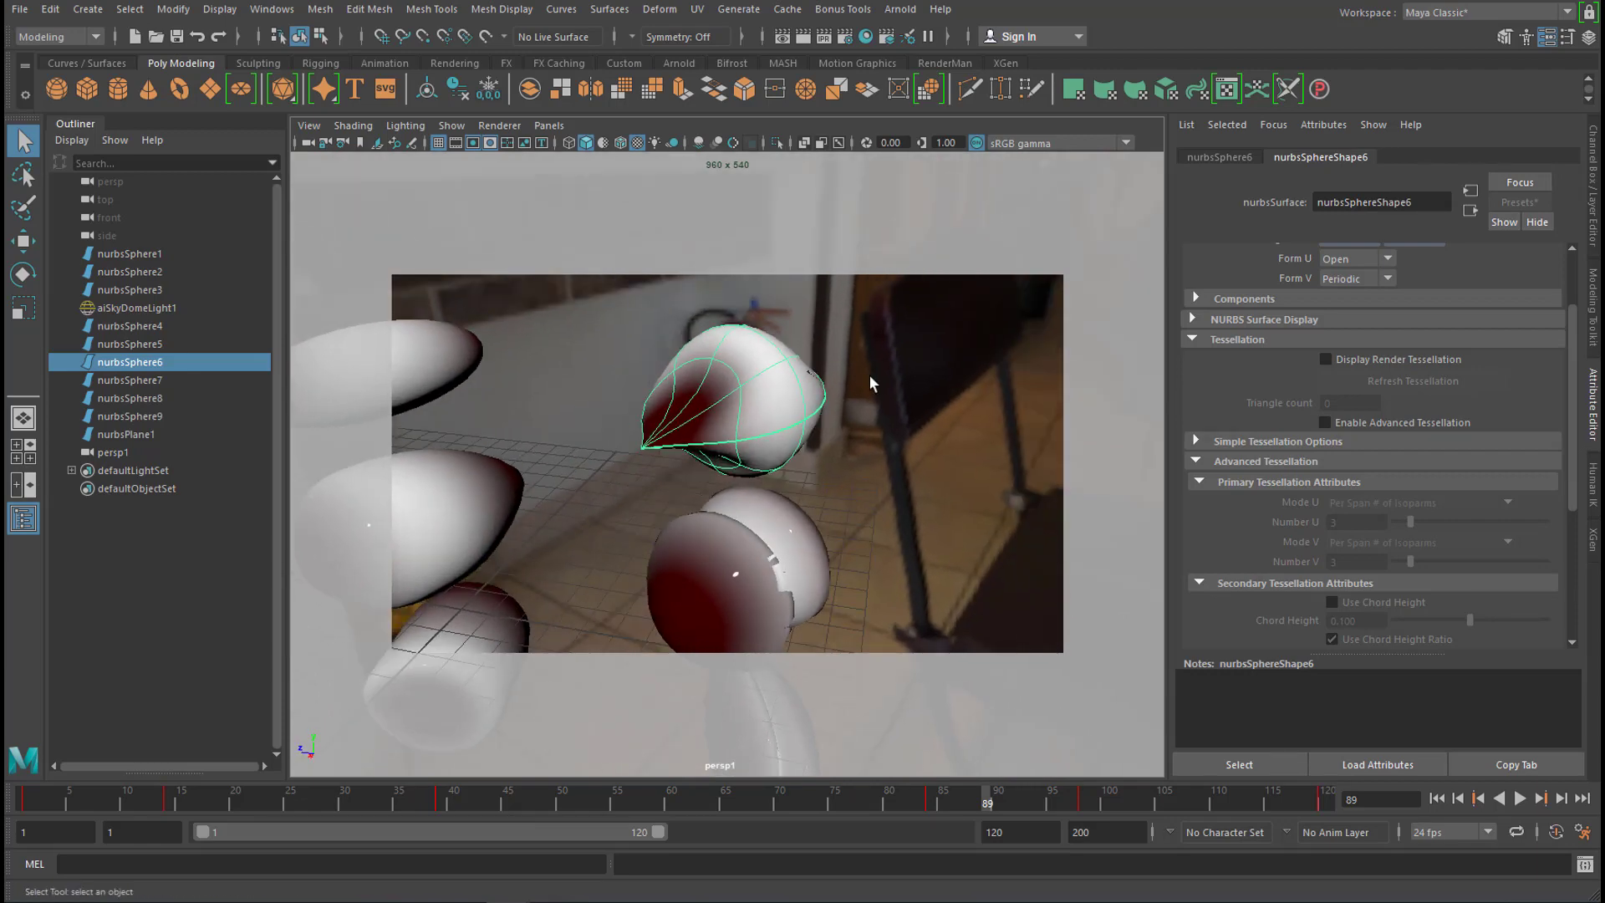
pyautogui.click(899, 9)
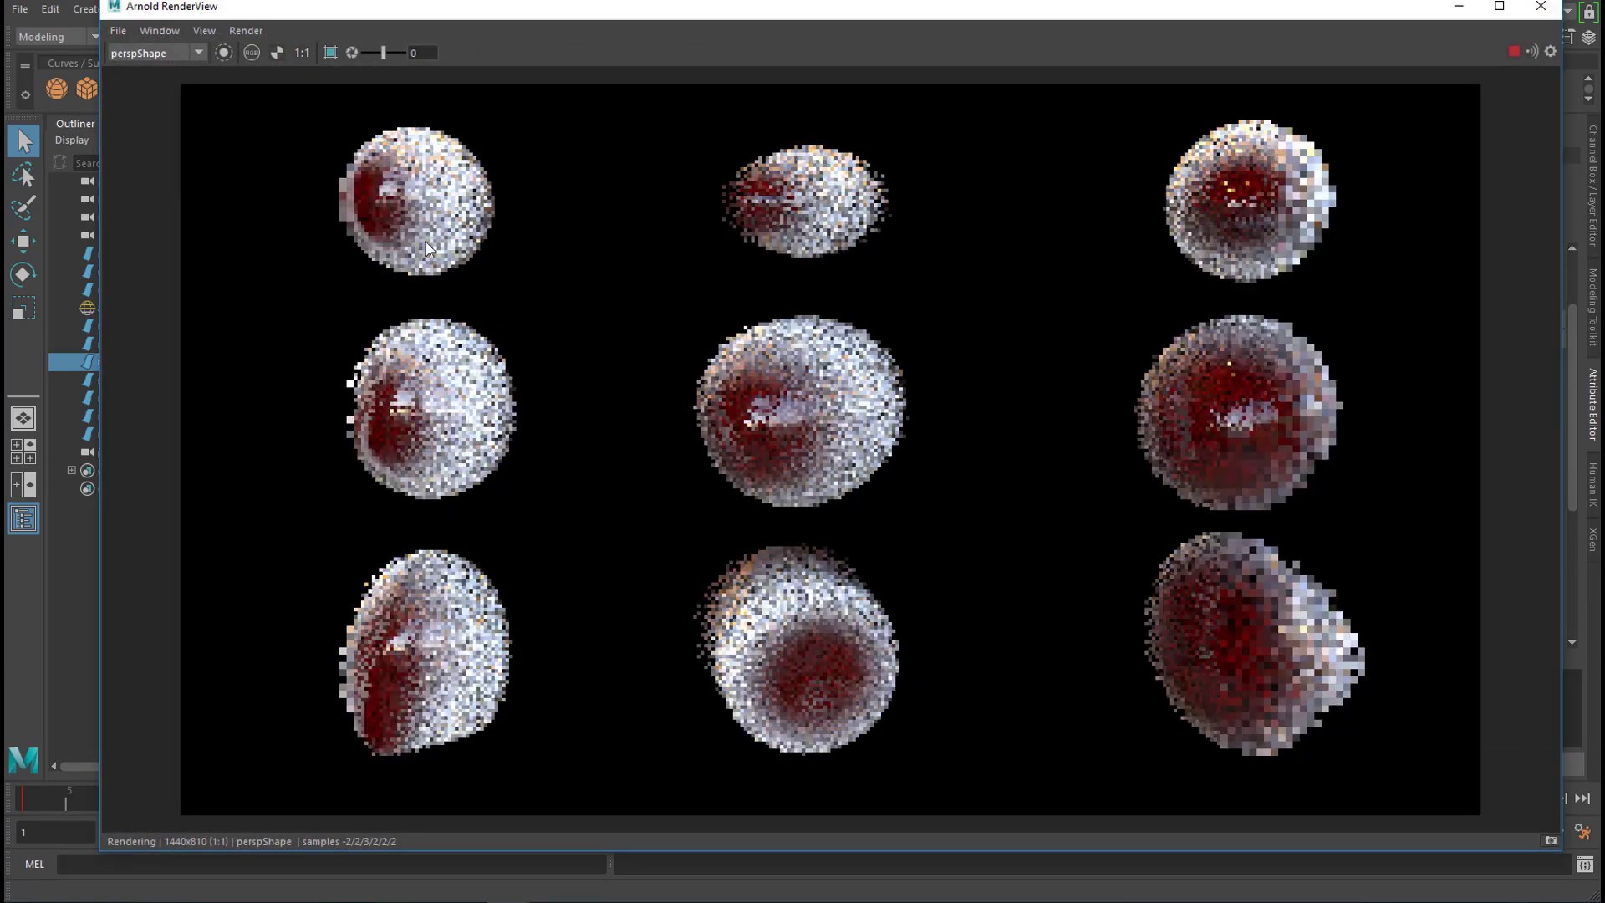
# Render from persp1Shape with a crop region around the upper petal-shaped sphere
pyautogui.click(197, 53)
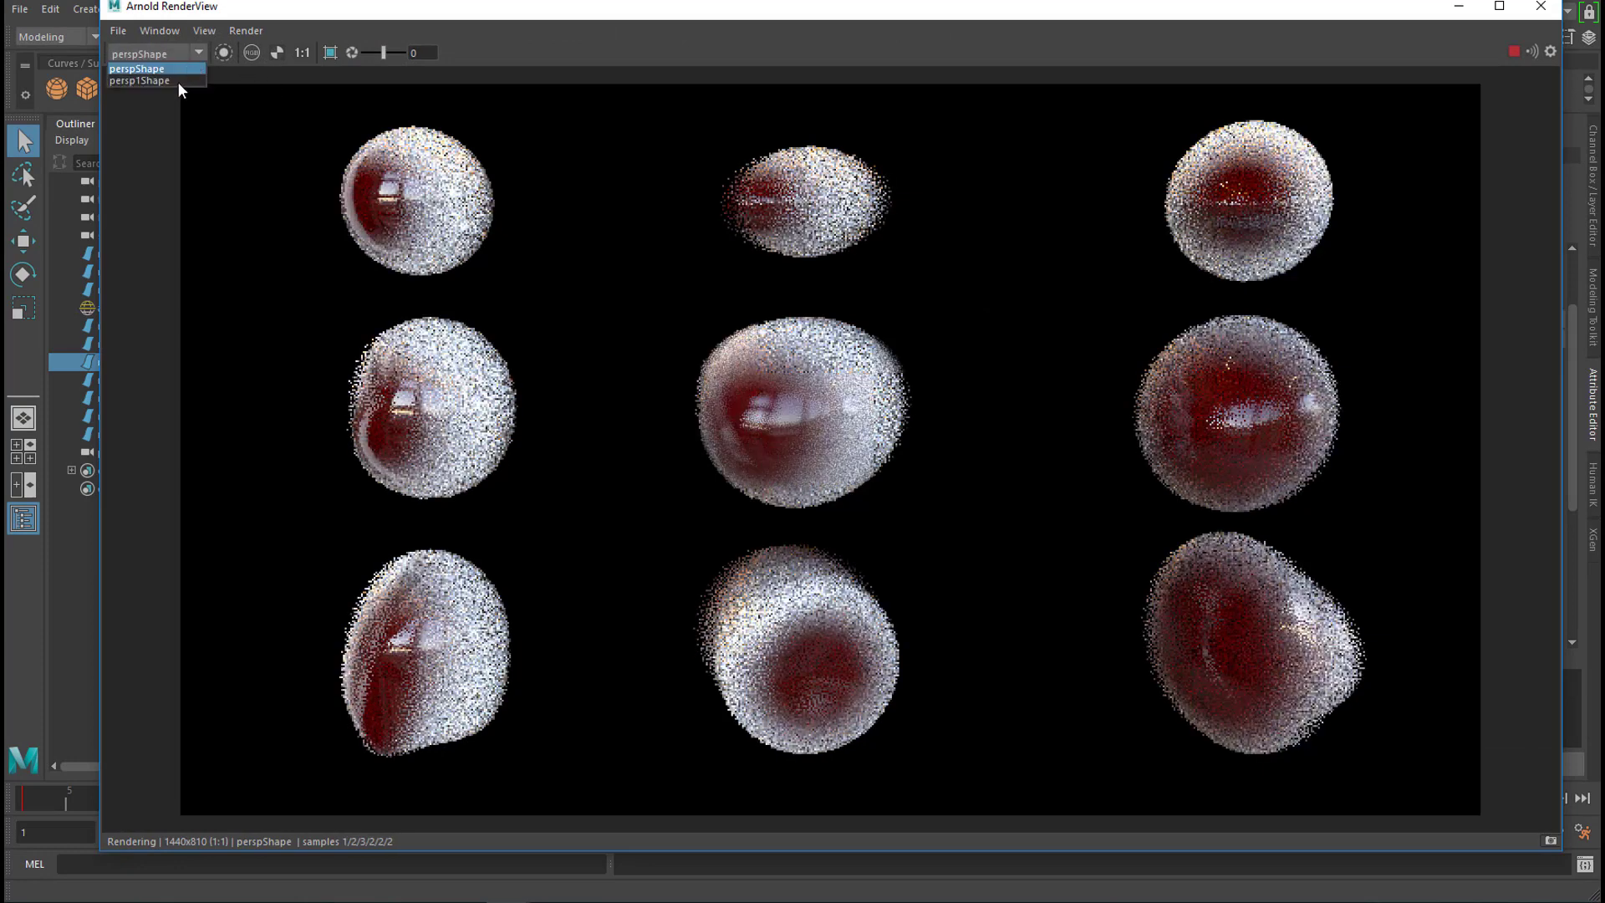
pyautogui.click(177, 82)
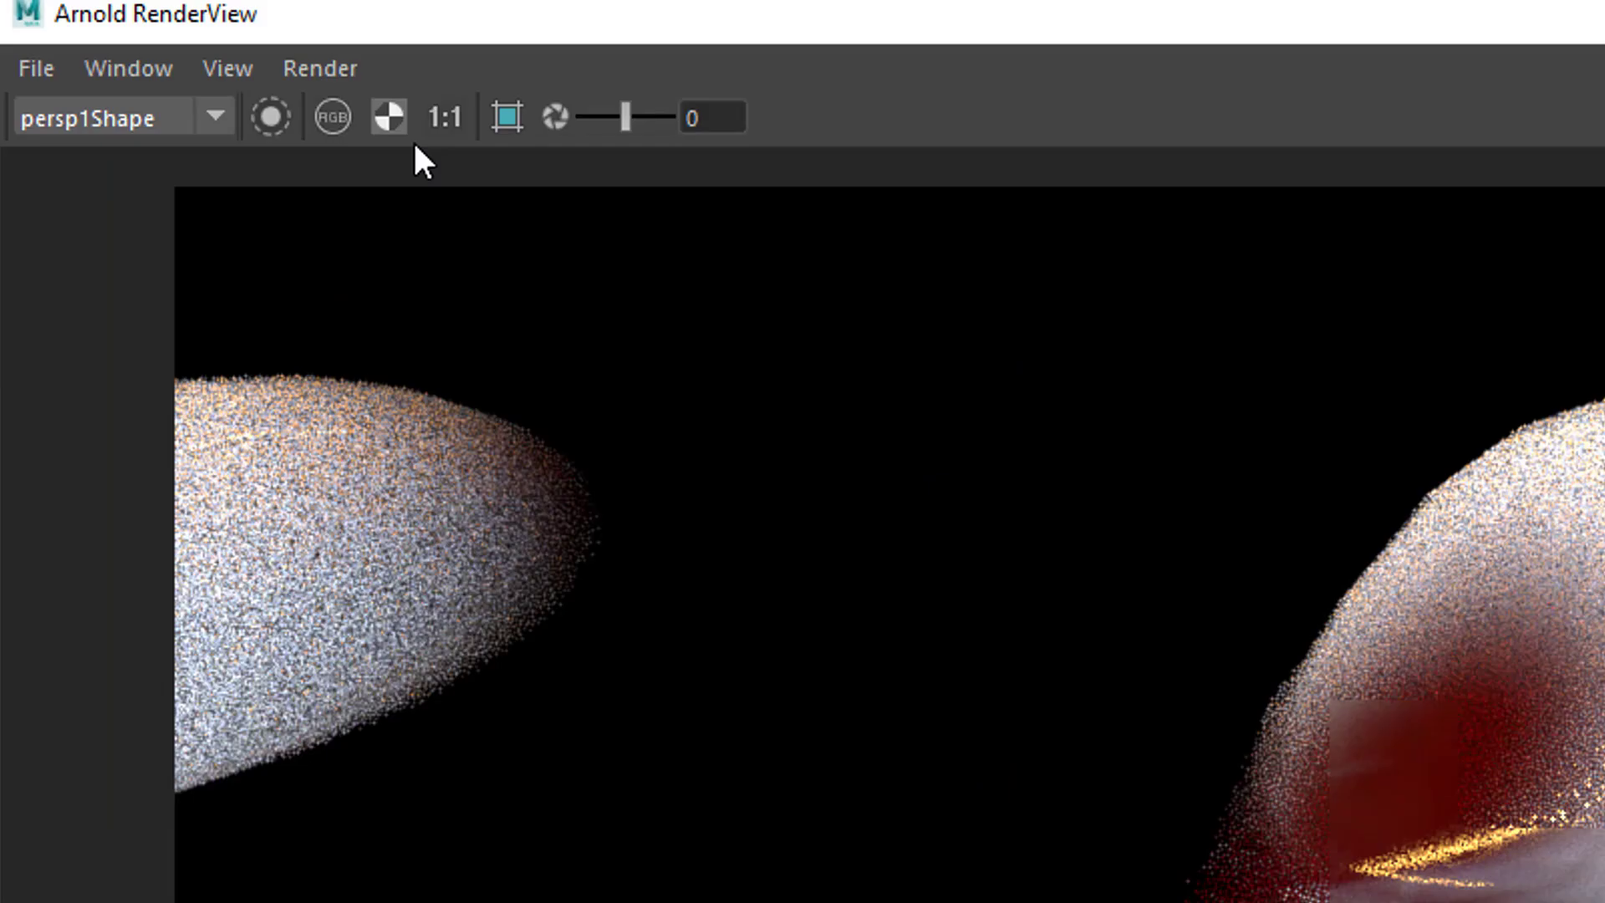
pyautogui.click(330, 52)
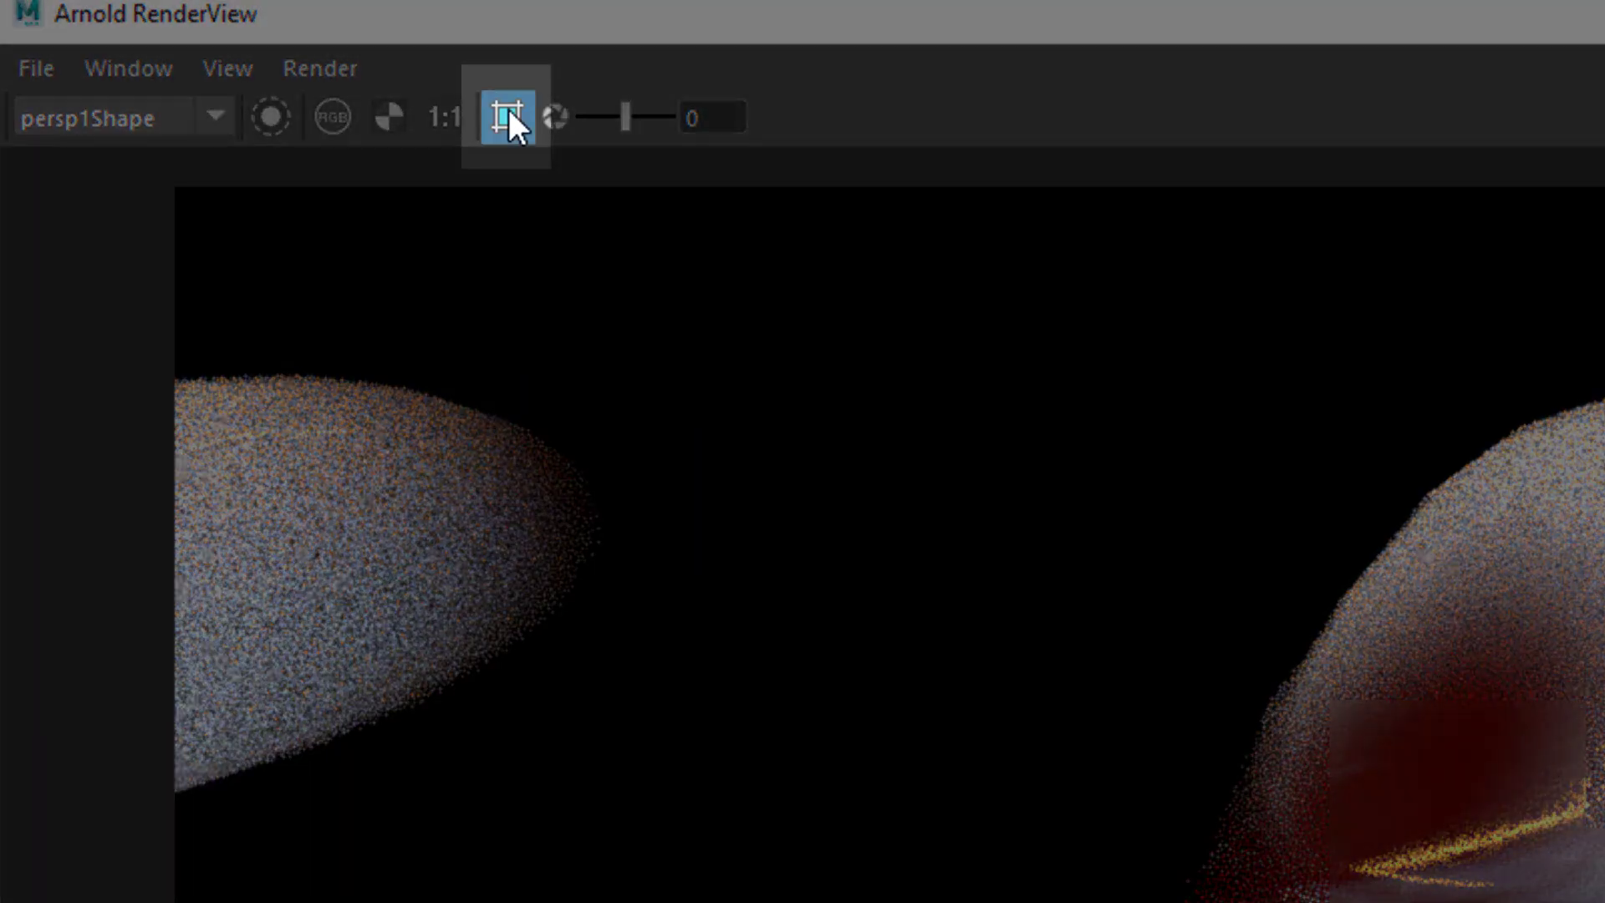
pyautogui.moveTo(585, 153); pyautogui.dragTo(1094, 483)
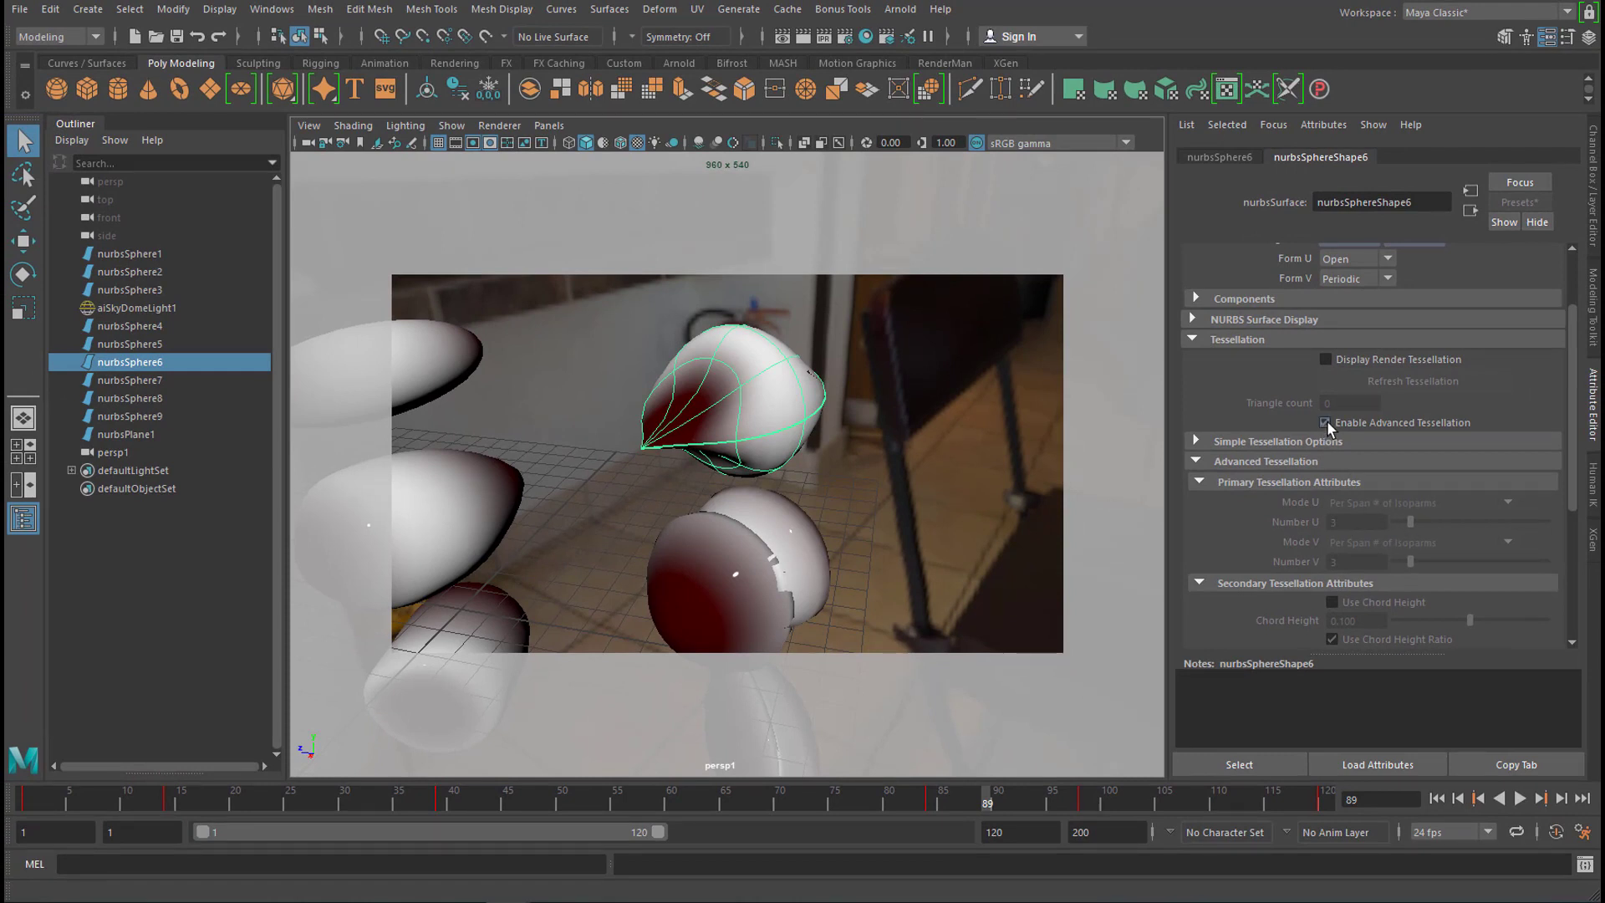
# Enable Advanced Tessellation on nurbsSphere6 with 5 isoparms per span in U and V
pyautogui.click(1326, 422)
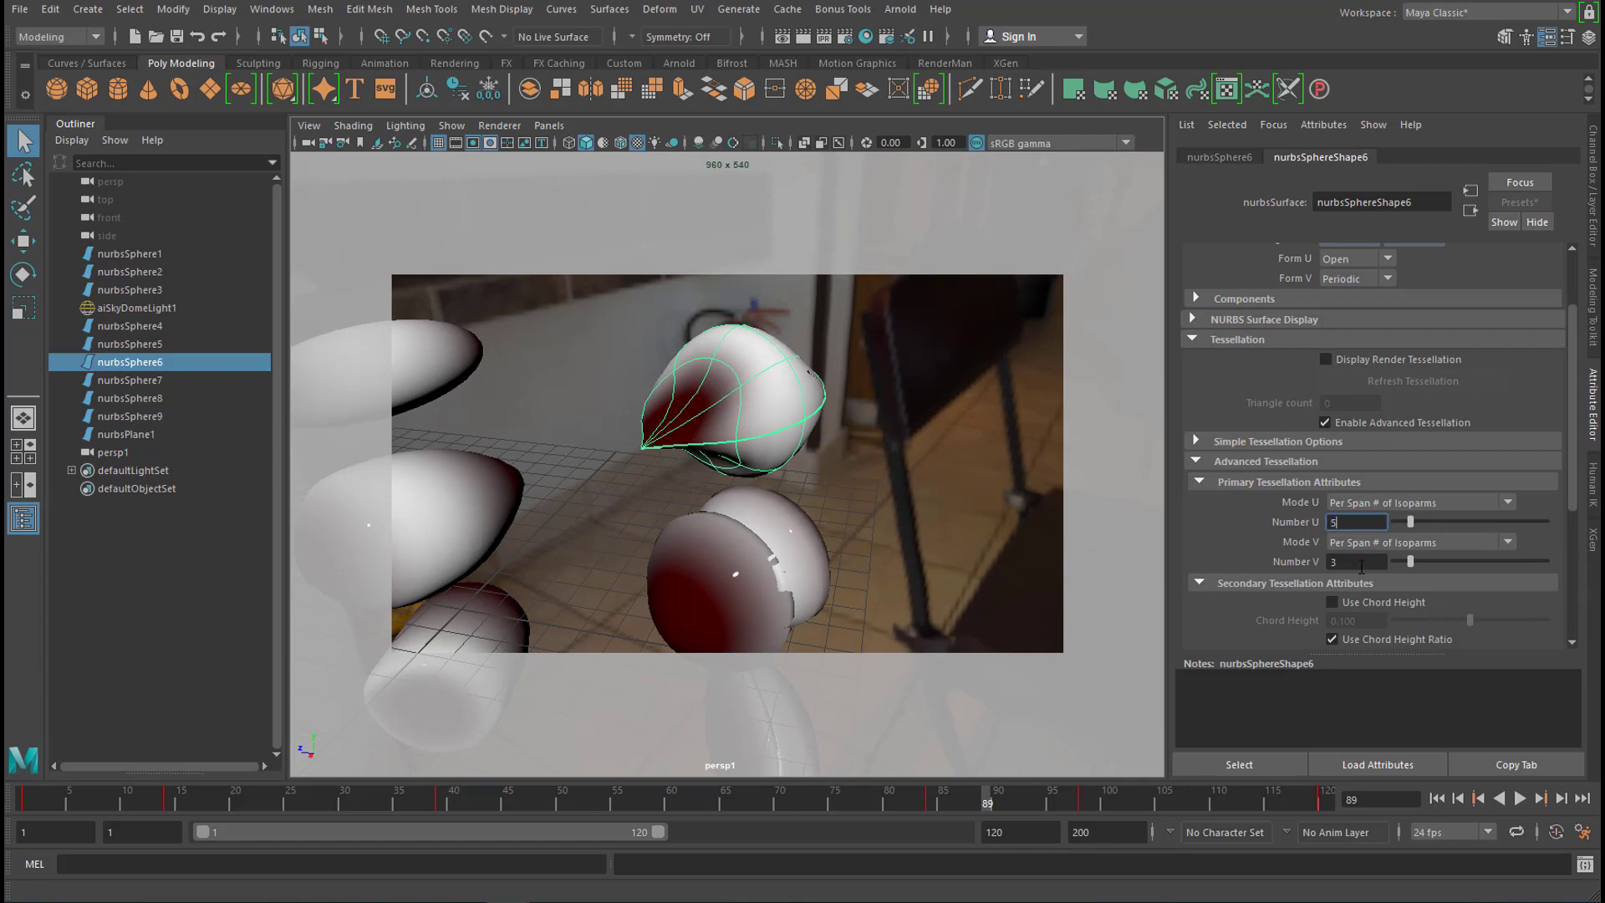
pyautogui.press('Tab')
pyautogui.write('5')
pyautogui.press('Return')
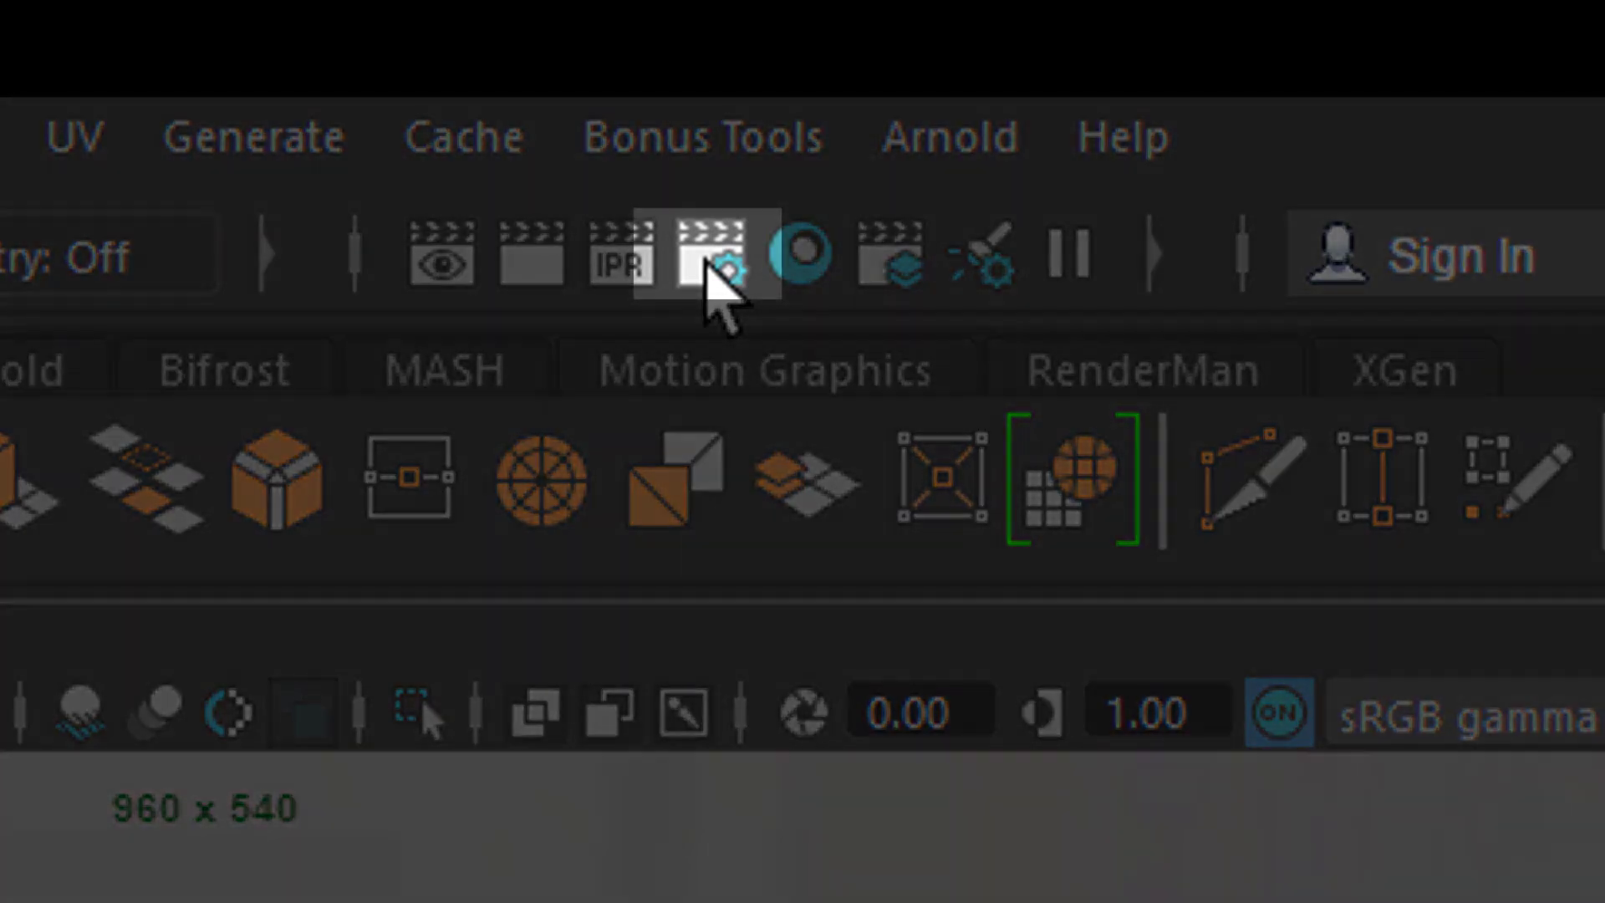
# In Render Settings, check the frame/animation extension options and remove persp1 from renderable cameras
pyautogui.click(714, 276)
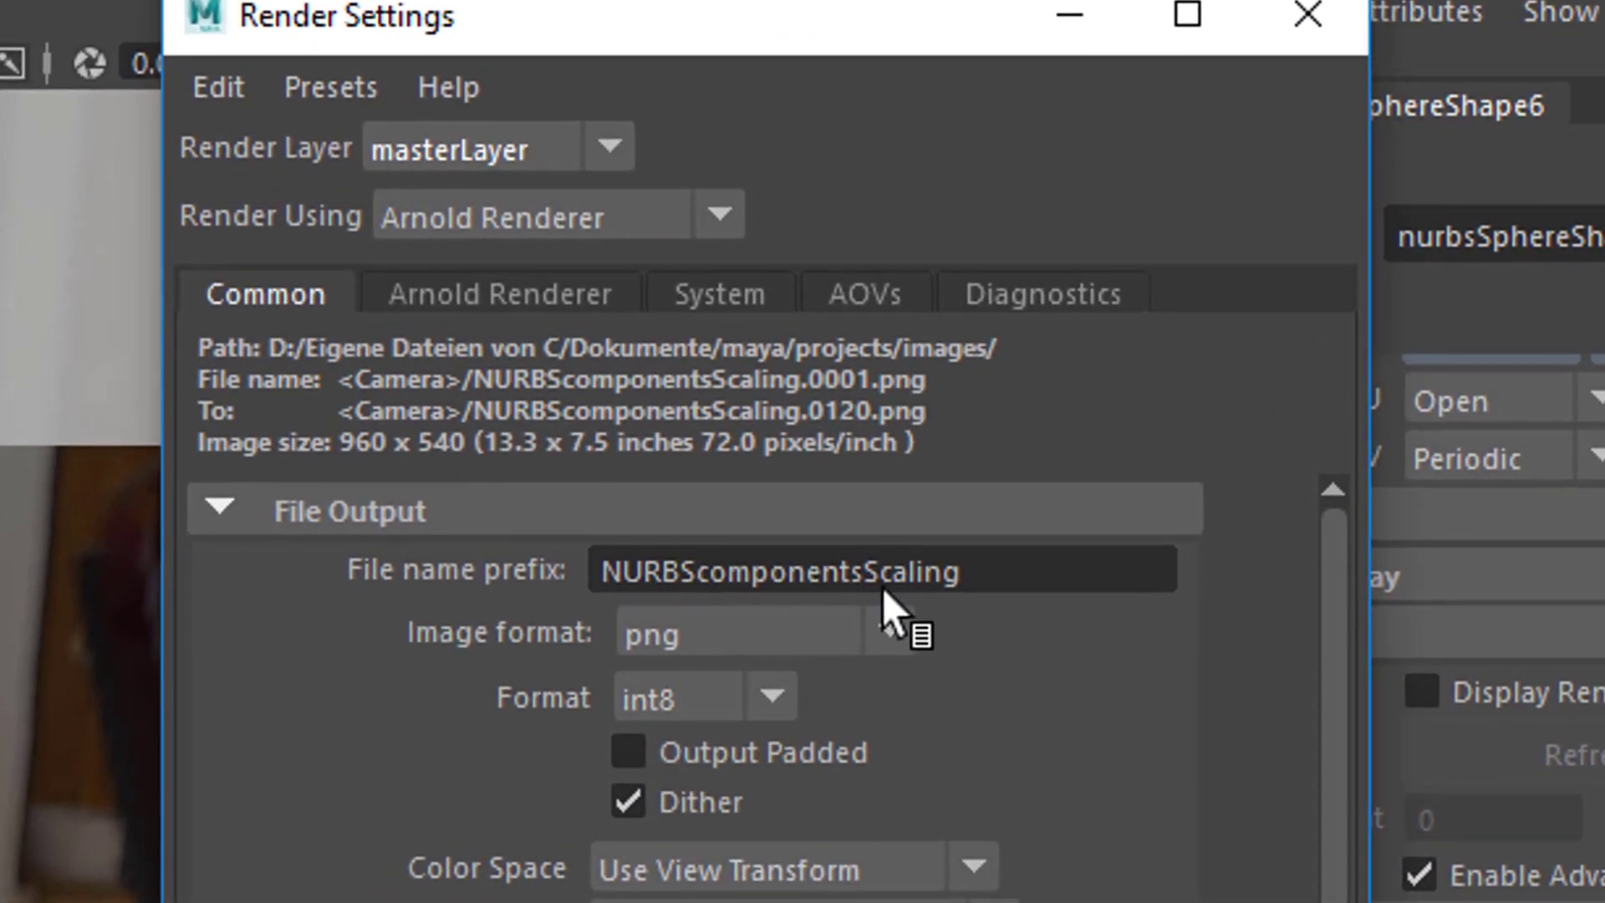
pyautogui.scroll(-3, 1333, 861)
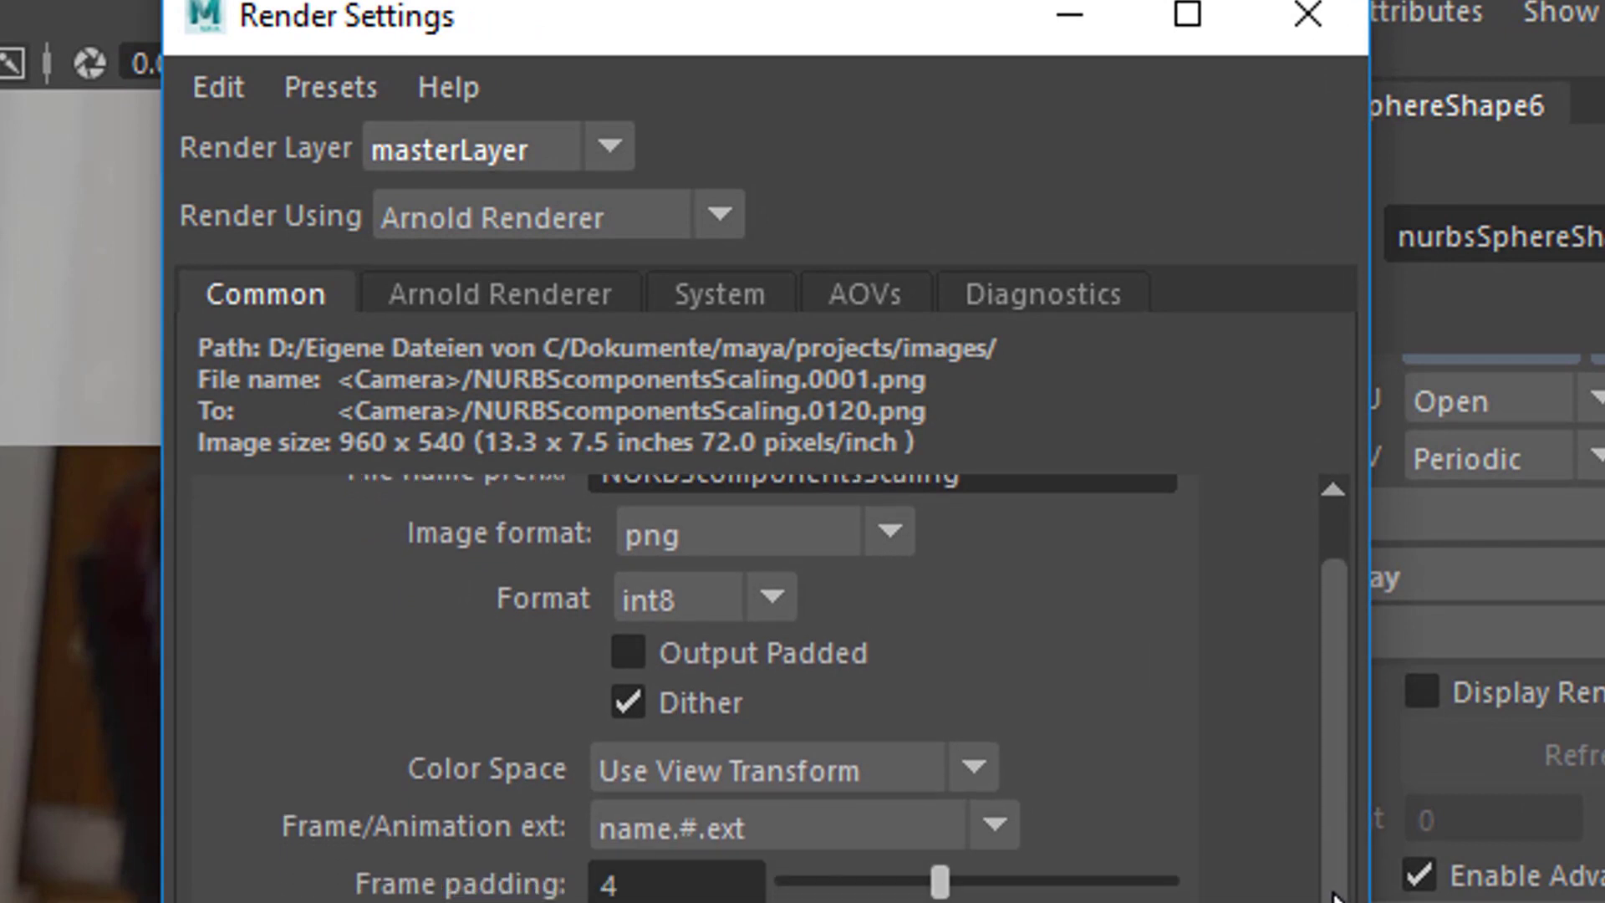
pyautogui.scroll(-1, 776, 688)
pyautogui.scroll(-1, 776, 688)
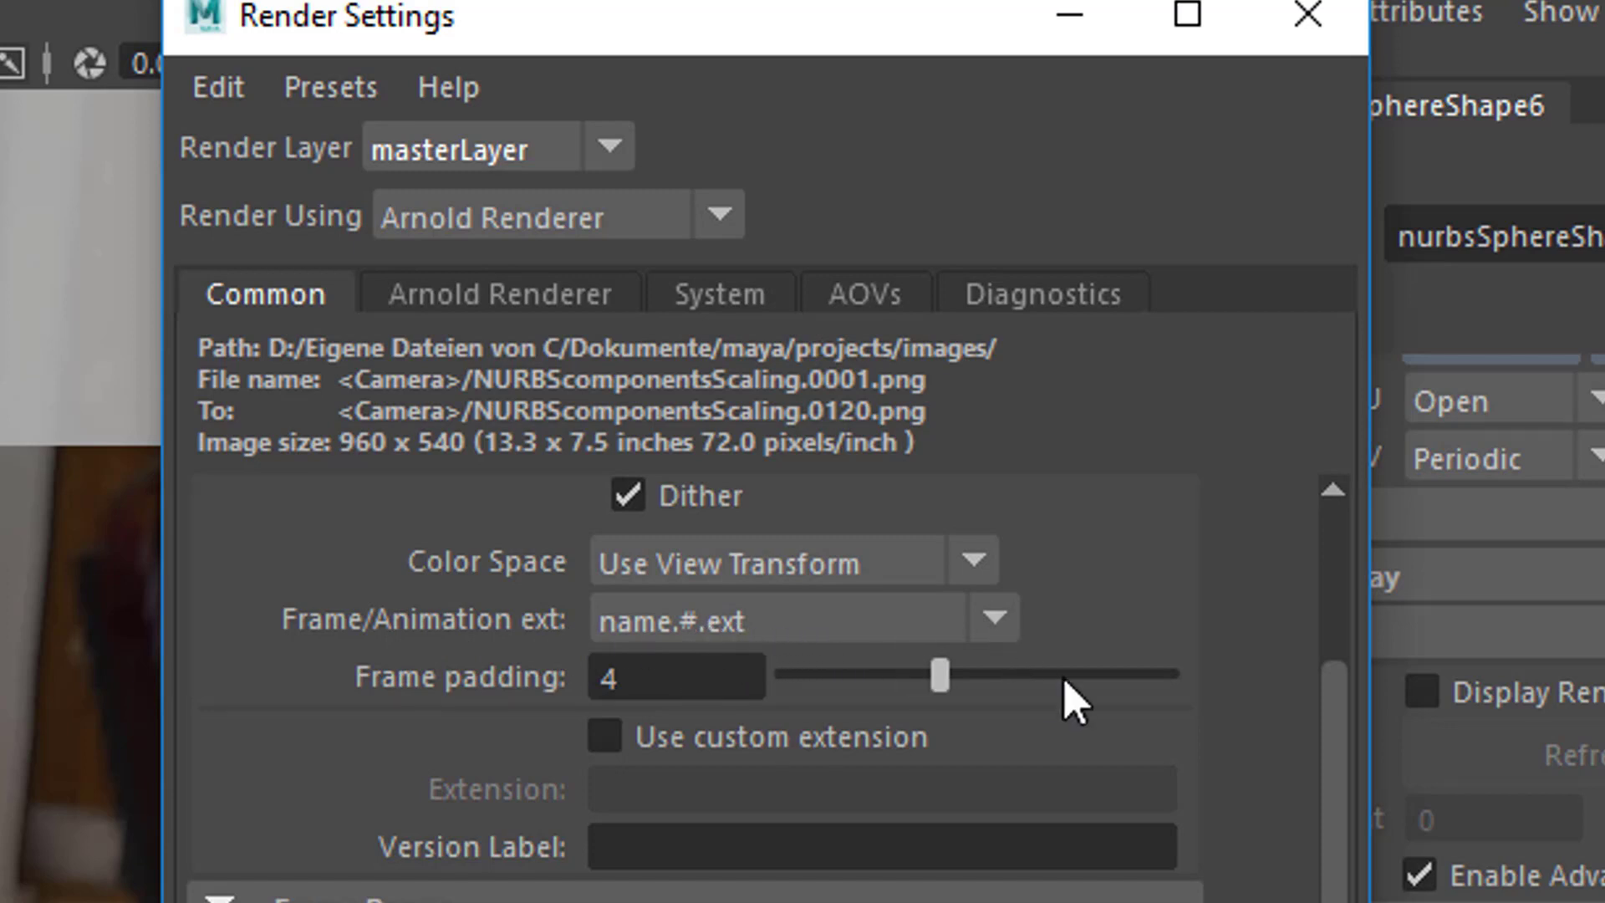
pyautogui.click(996, 624)
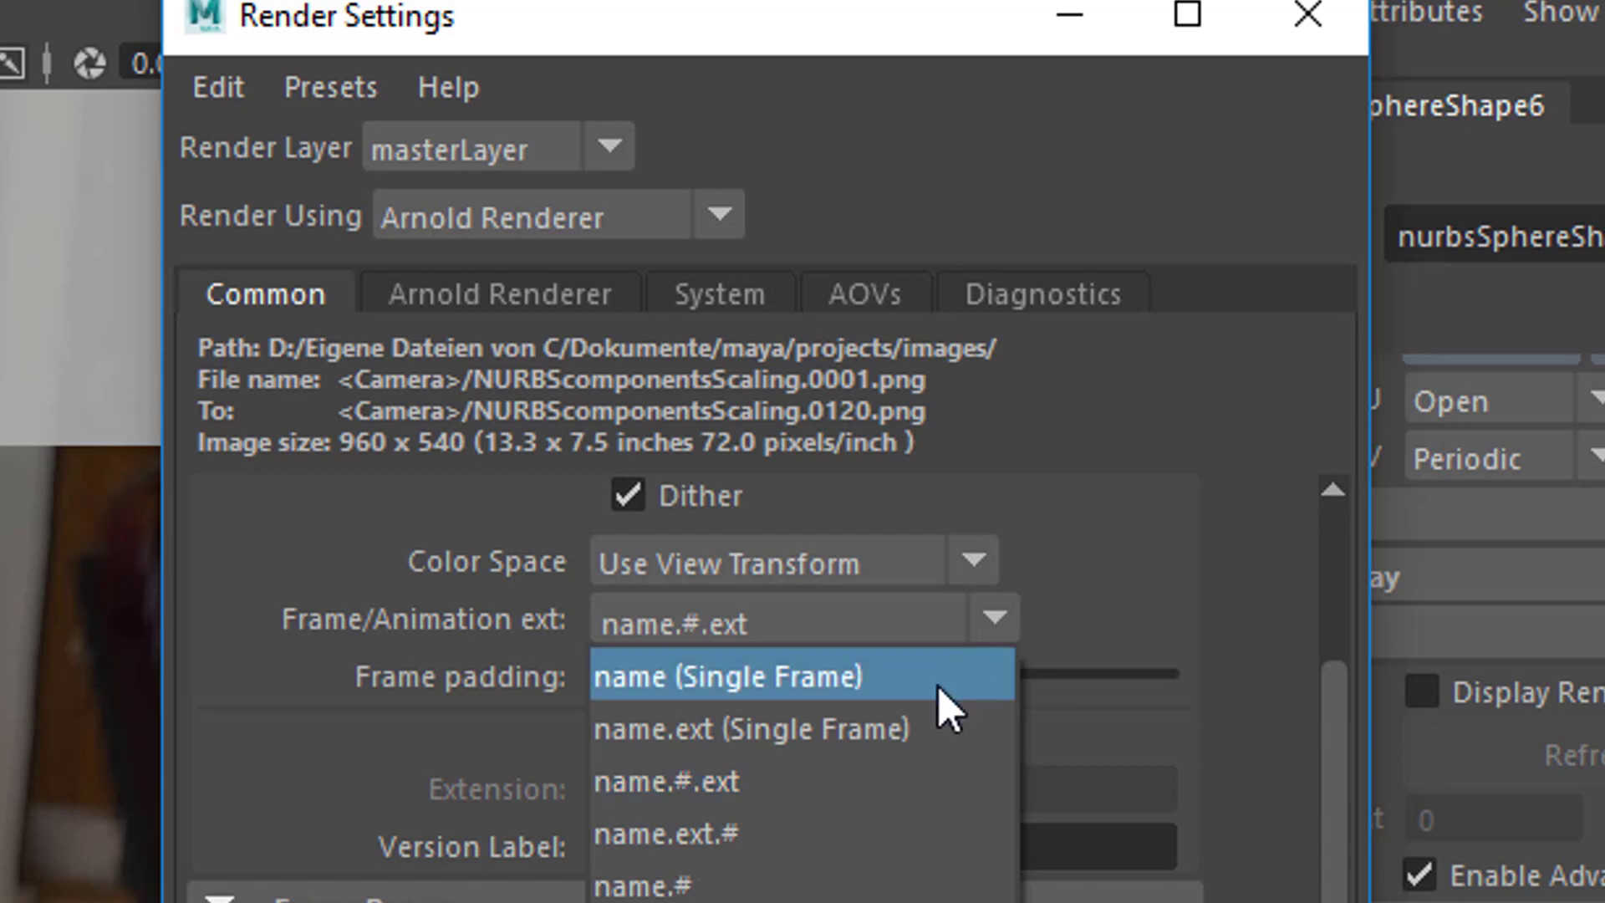
pyautogui.click(1087, 535)
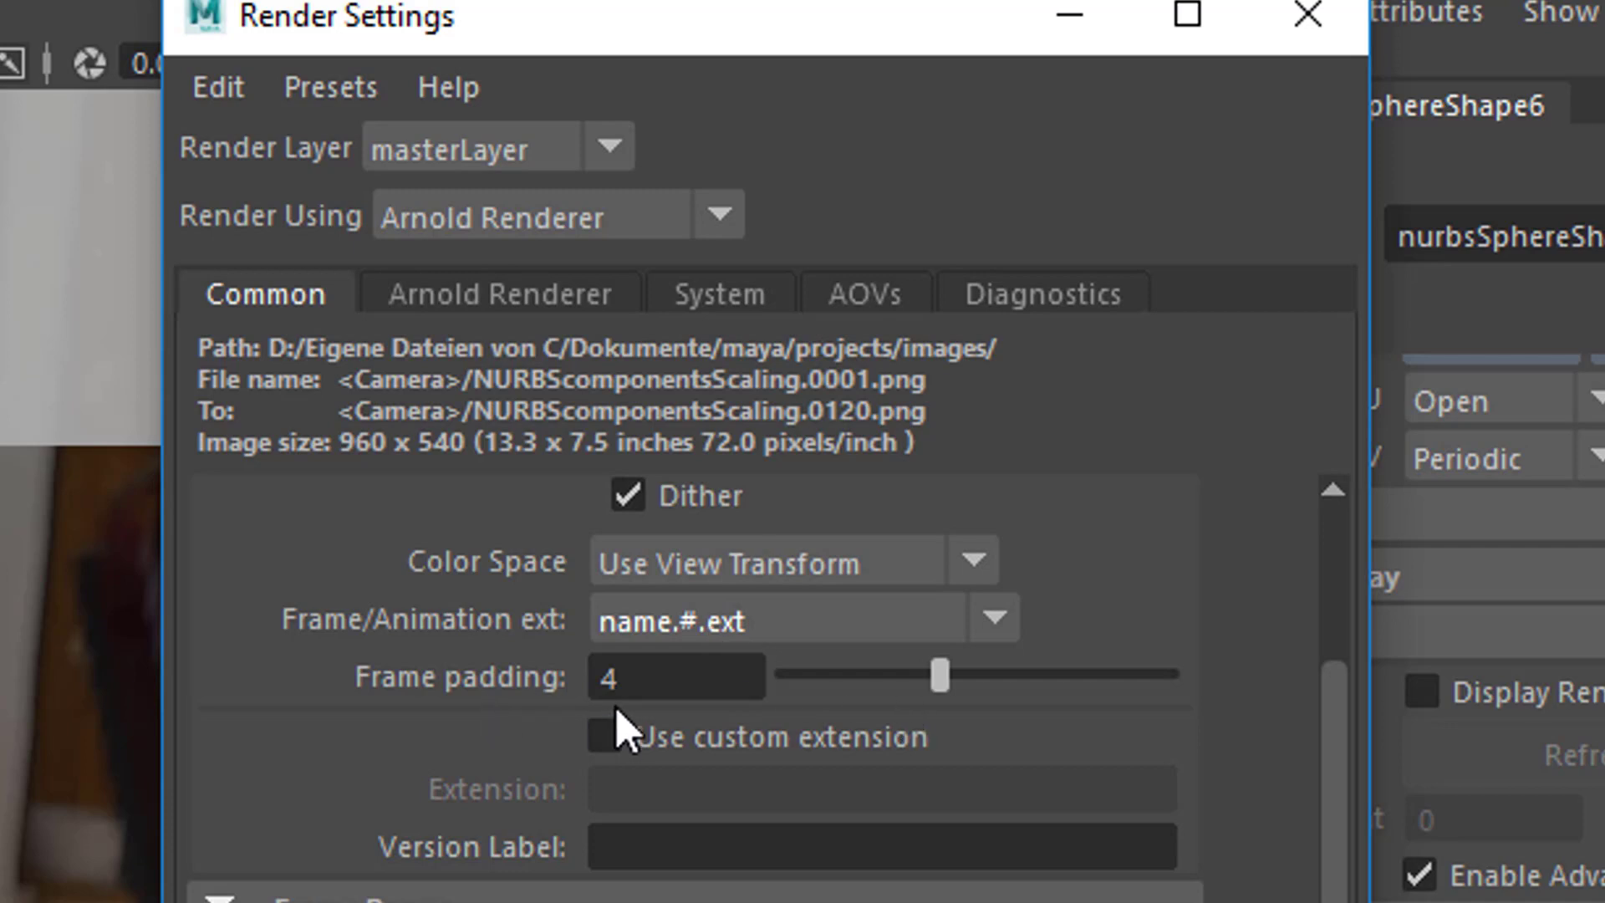
pyautogui.moveTo(1338, 874); pyautogui.dragTo(1342, 902)
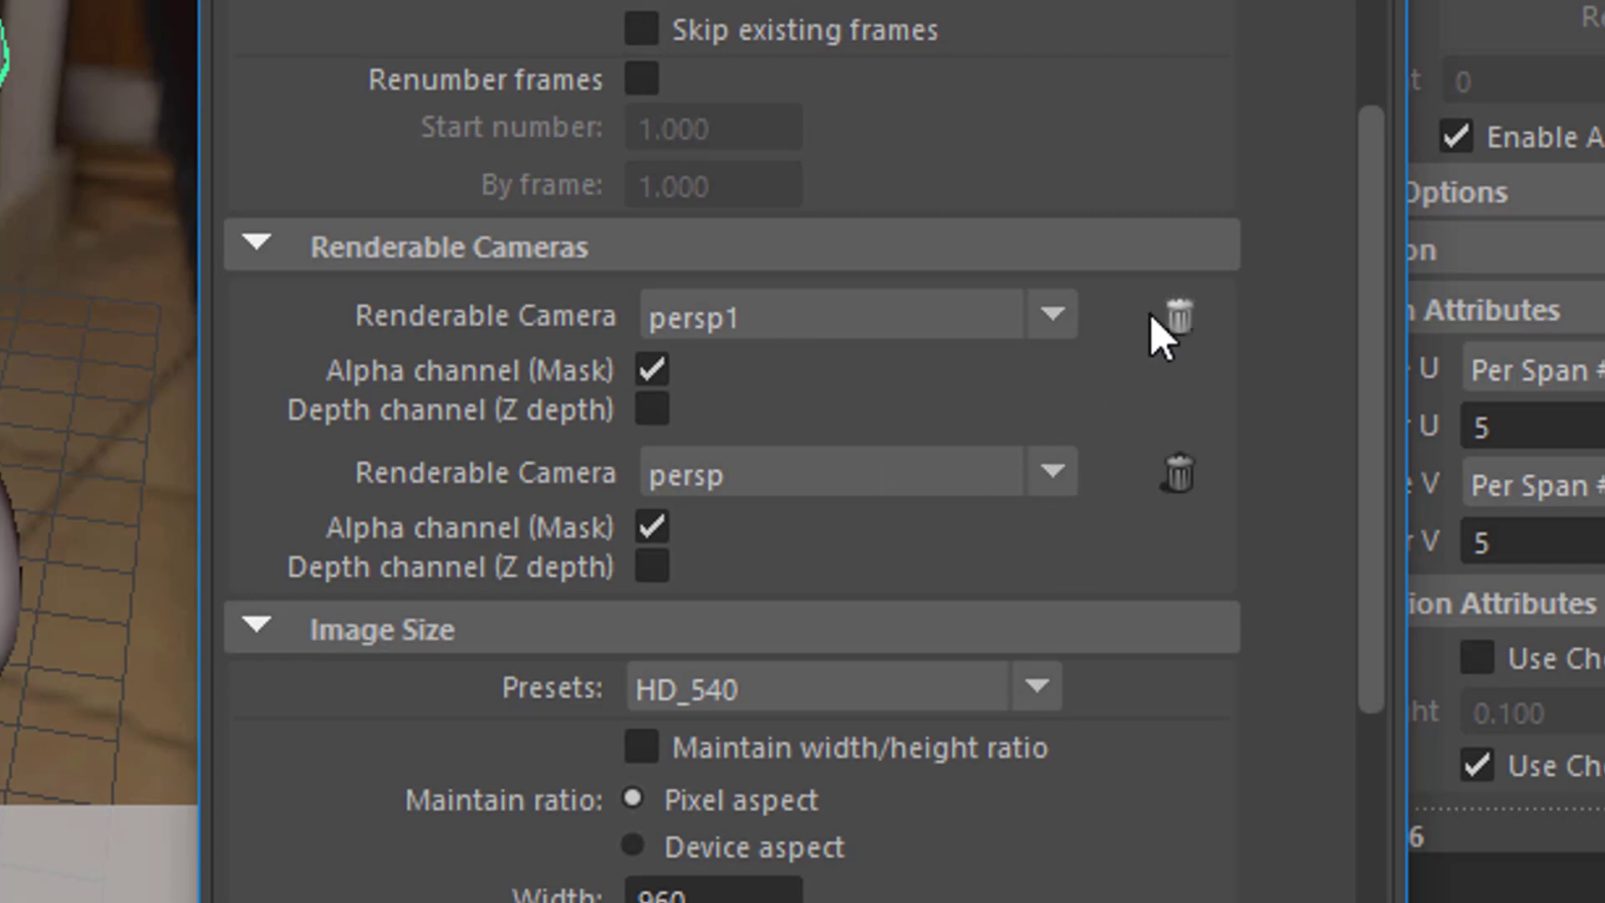
pyautogui.click(1179, 318)
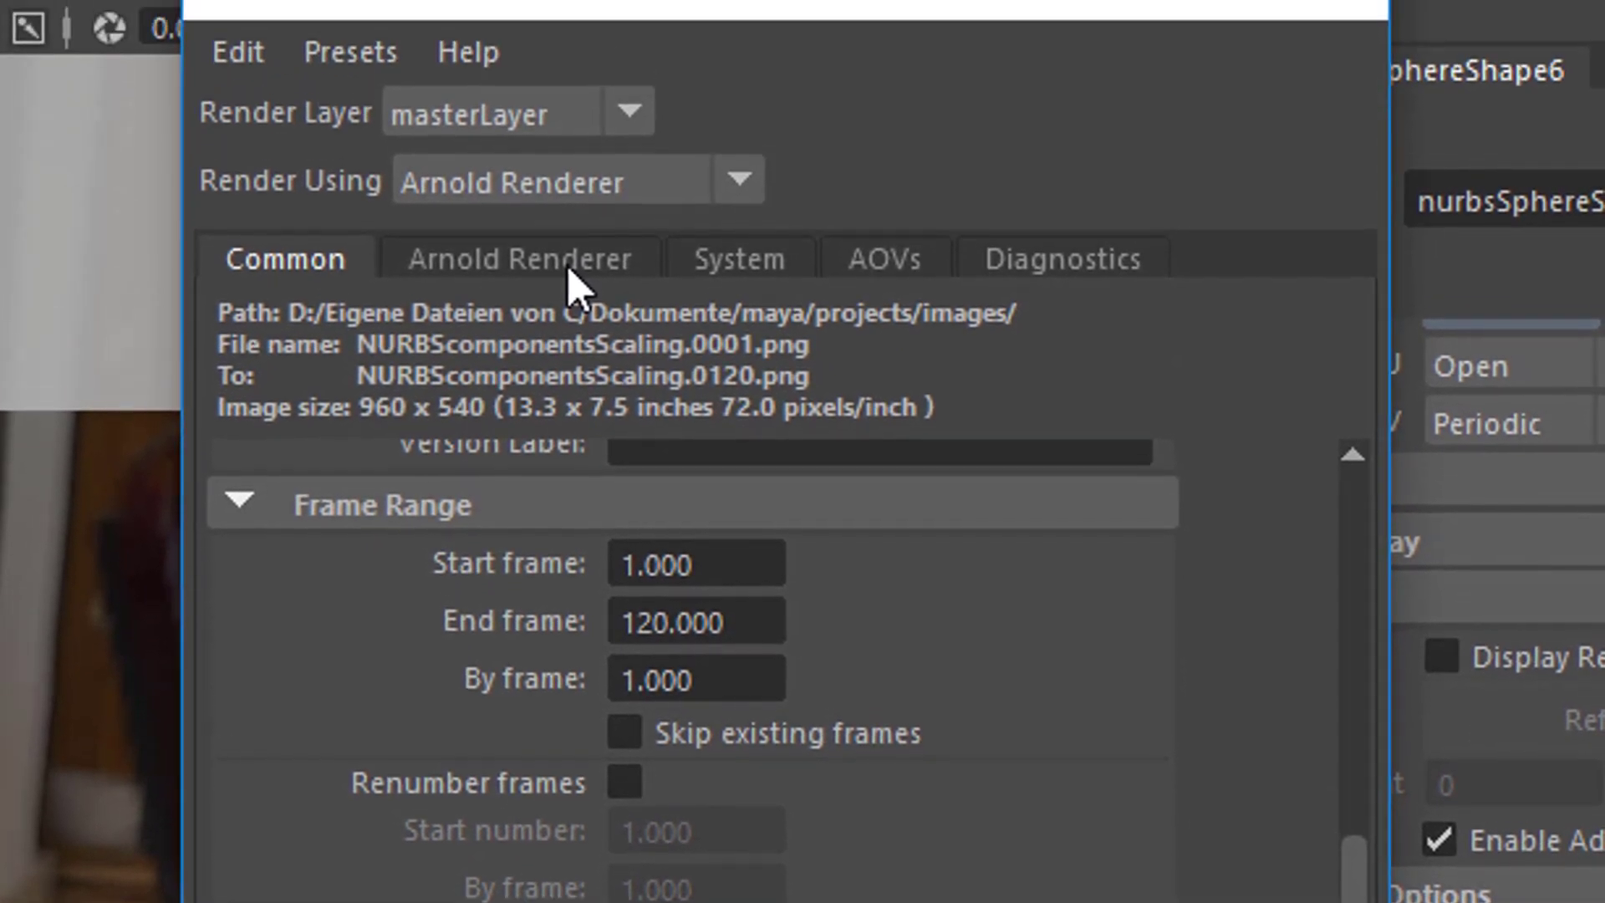
# Drop Arnold's Camera (AA) sampling to 1 on the Arnold Renderer tab
pyautogui.click(565, 262)
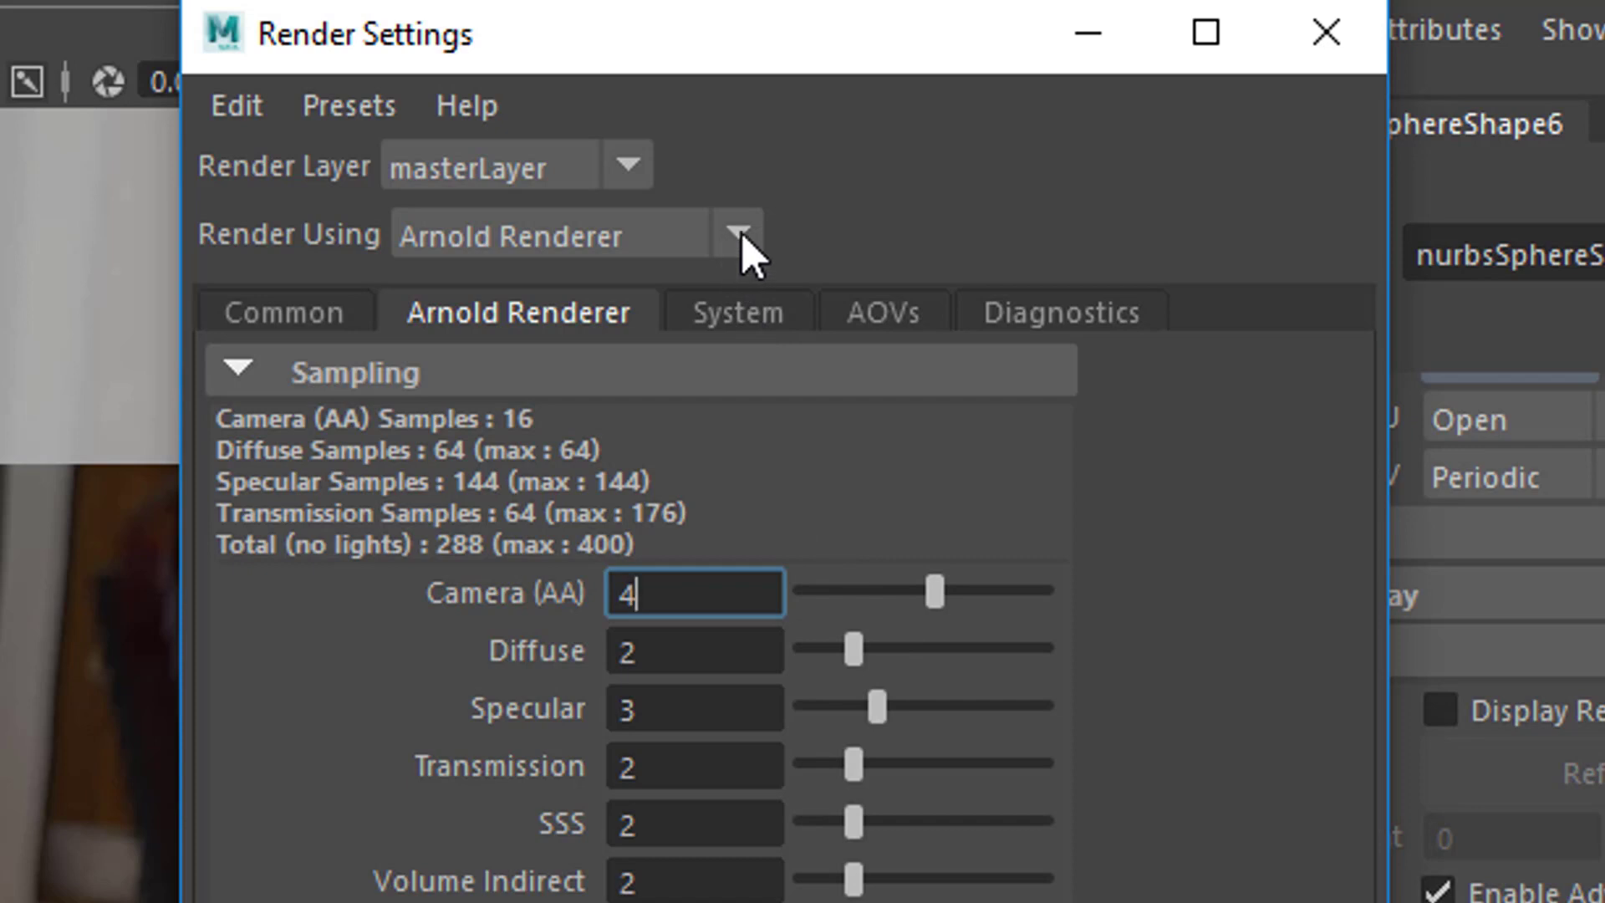
pyautogui.rightClick(652, 598)
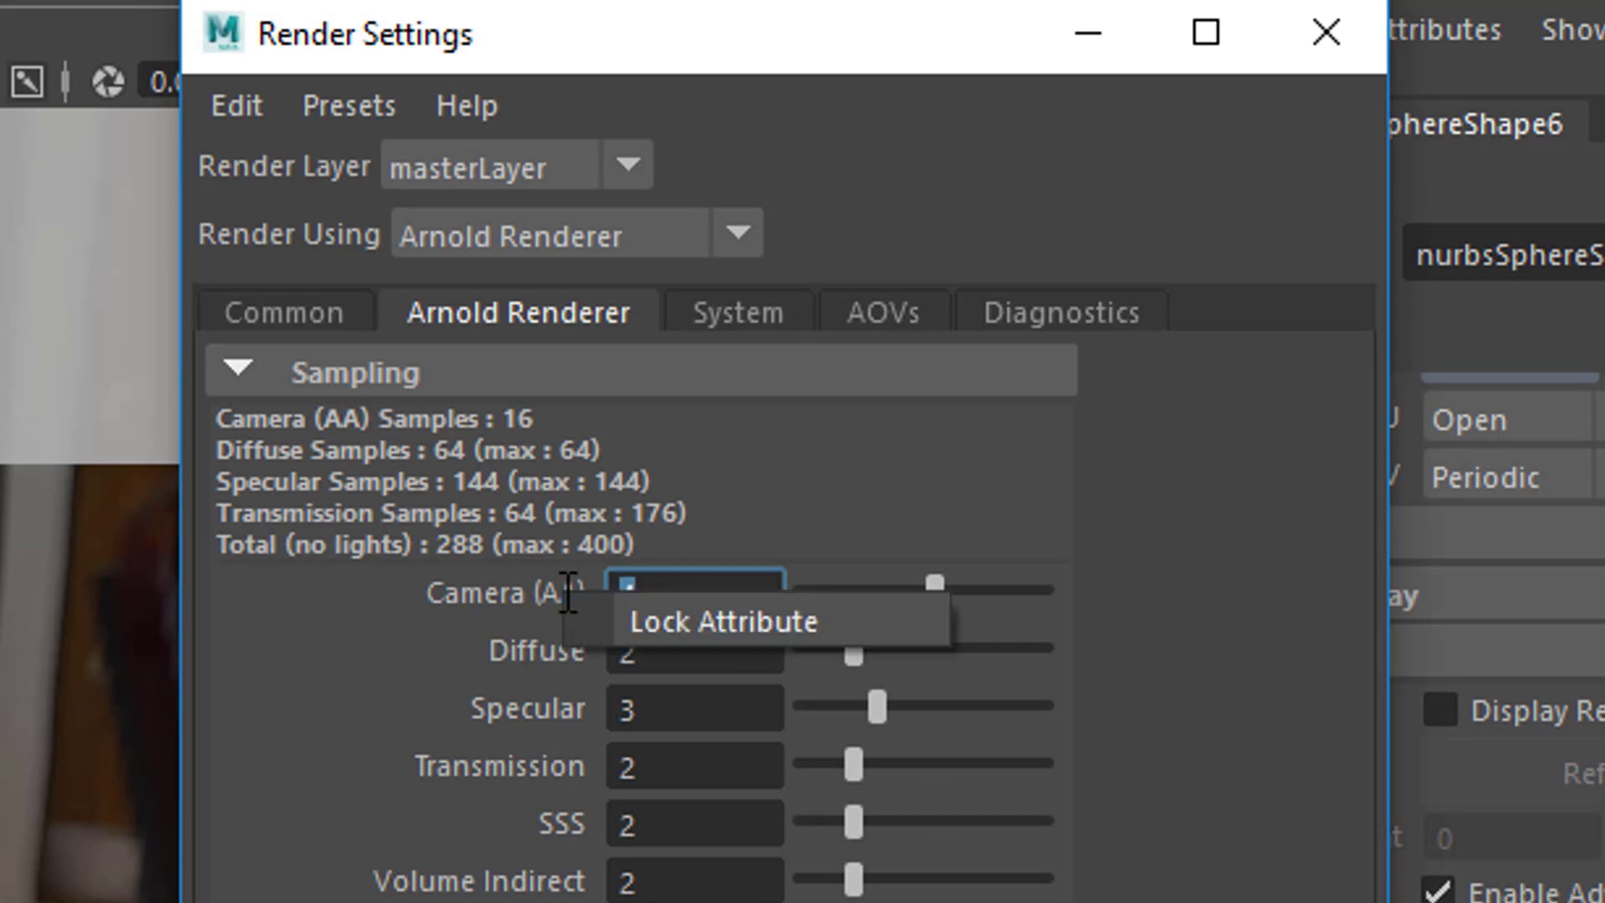
pyautogui.click(1028, 585)
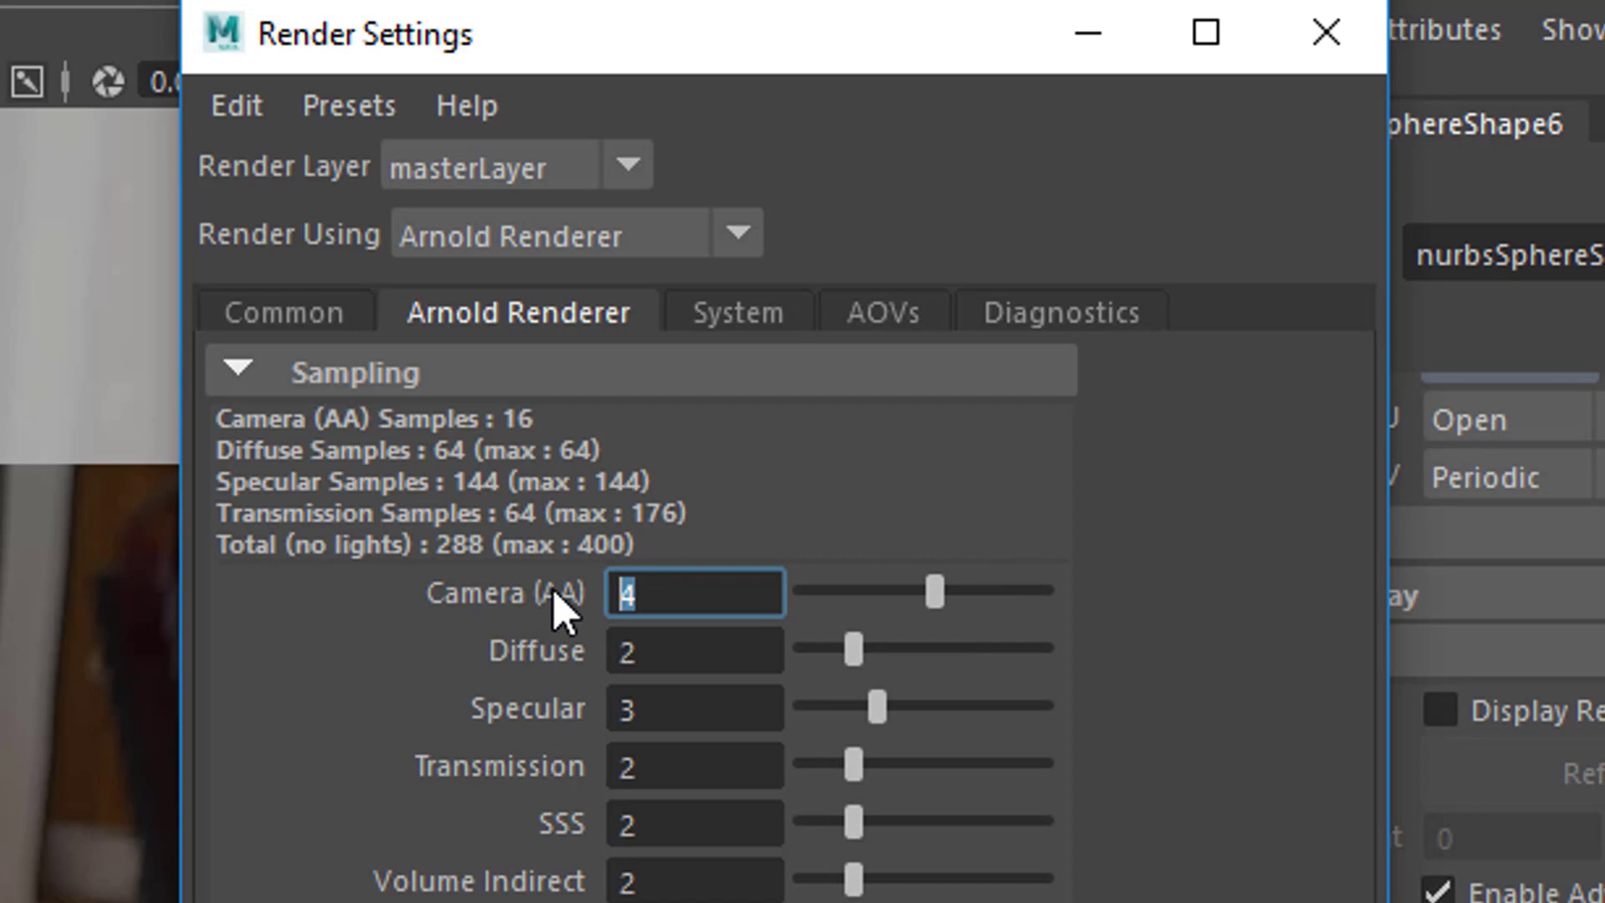
pyautogui.doubleClick(638, 600)
pyautogui.write('1')
pyautogui.press('Return')
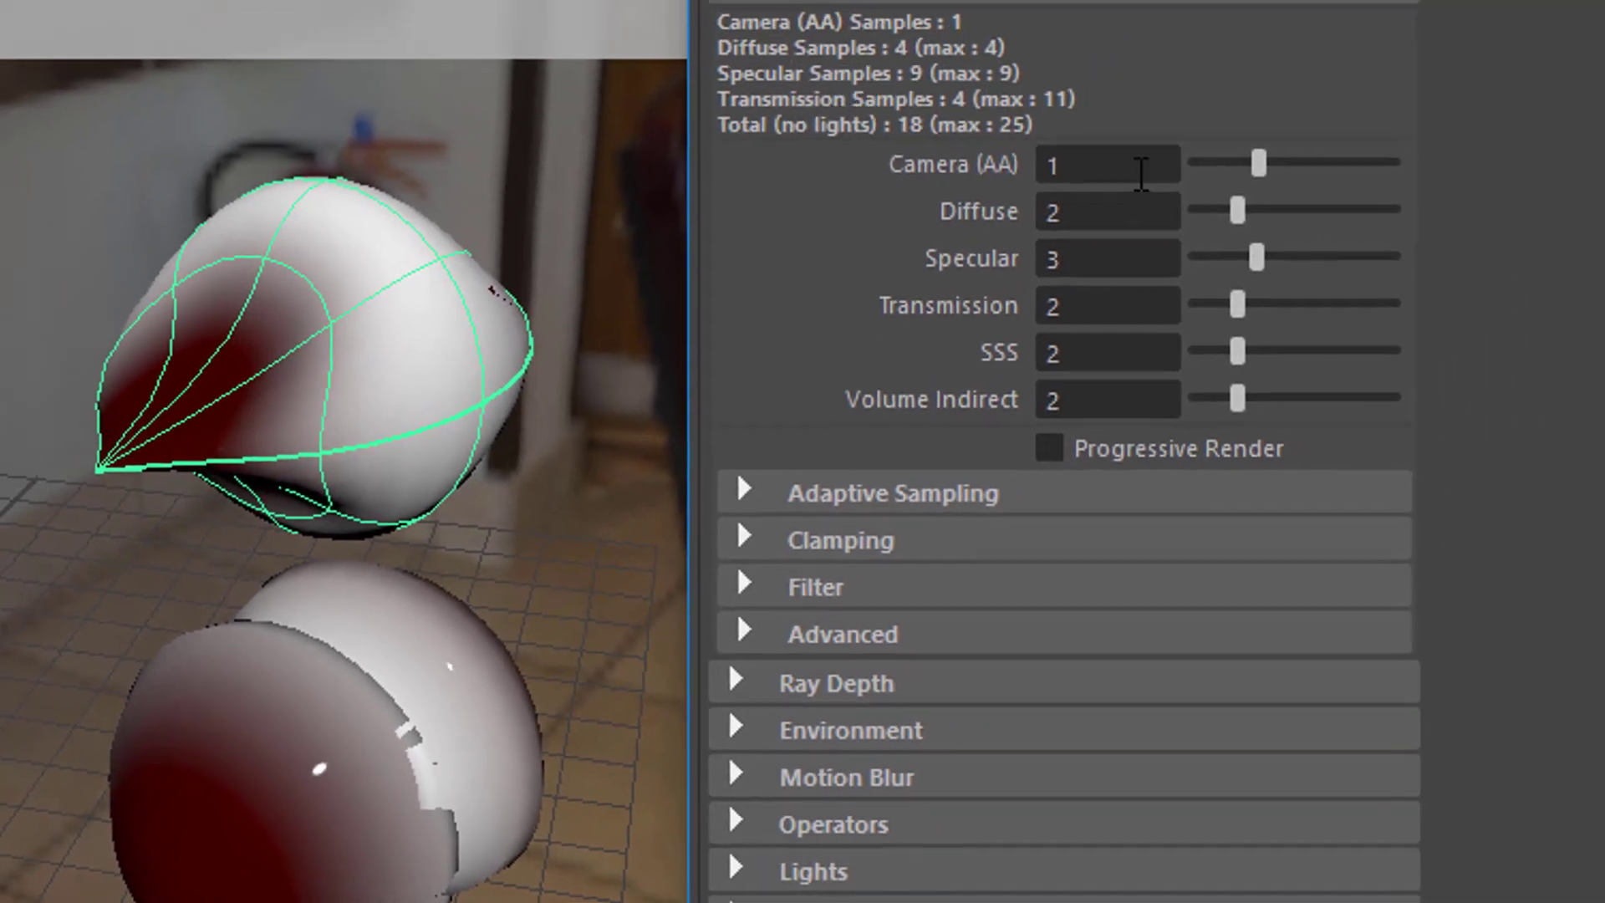
# Raise Camera (AA) samples to 10 so the petal-shaped sphere's region renders smooth
pyautogui.click(1141, 171)
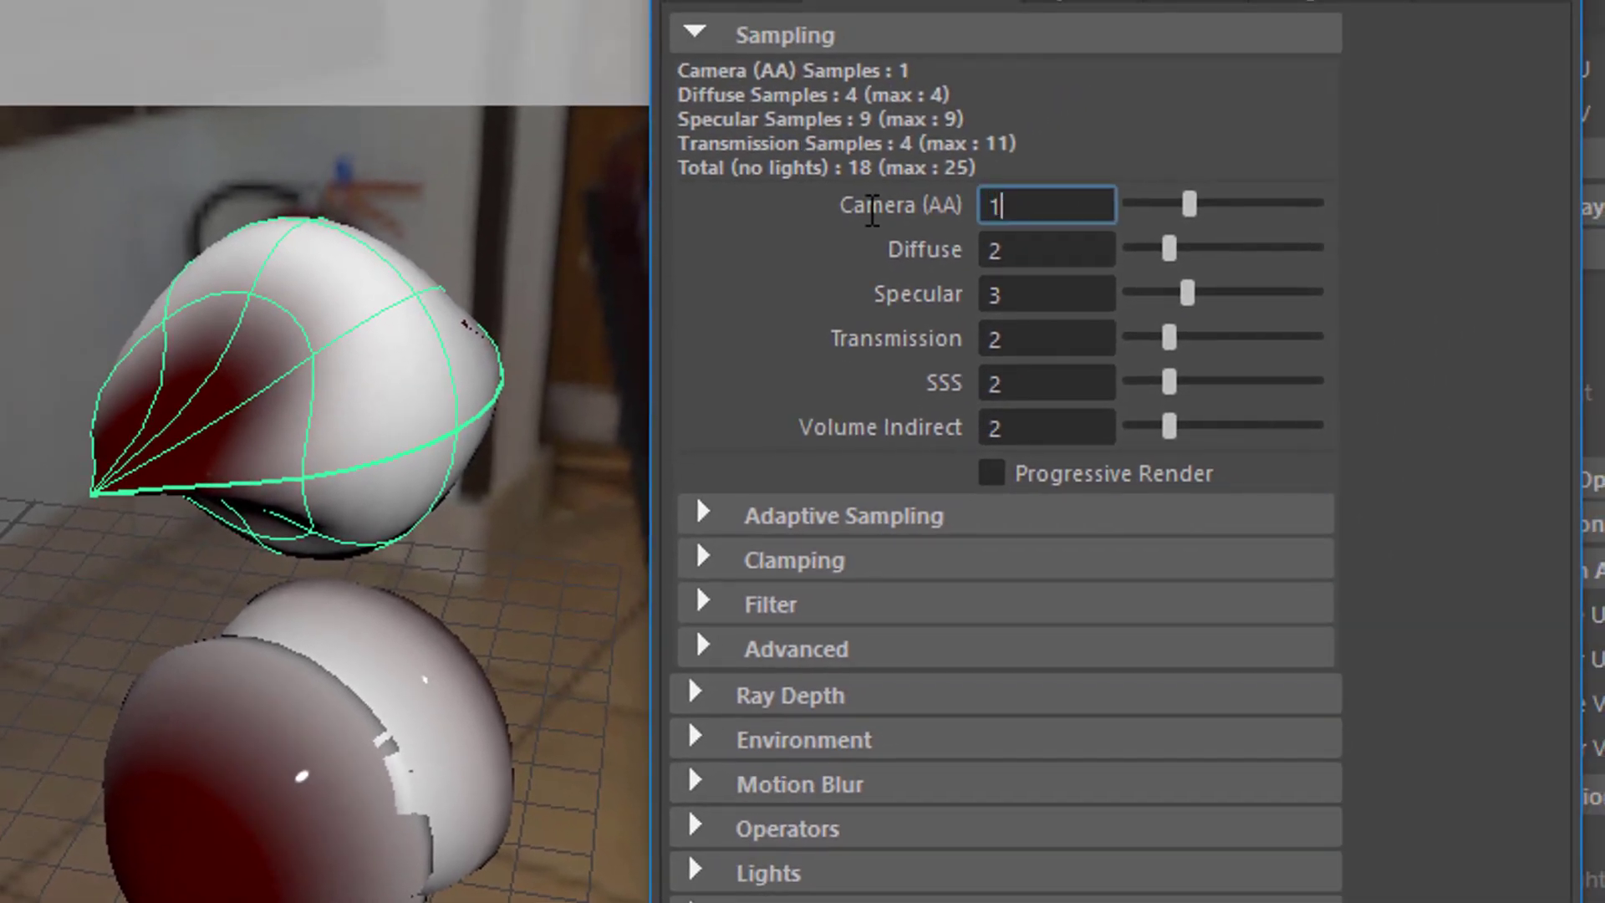
pyautogui.write('0')
pyautogui.press('Return')
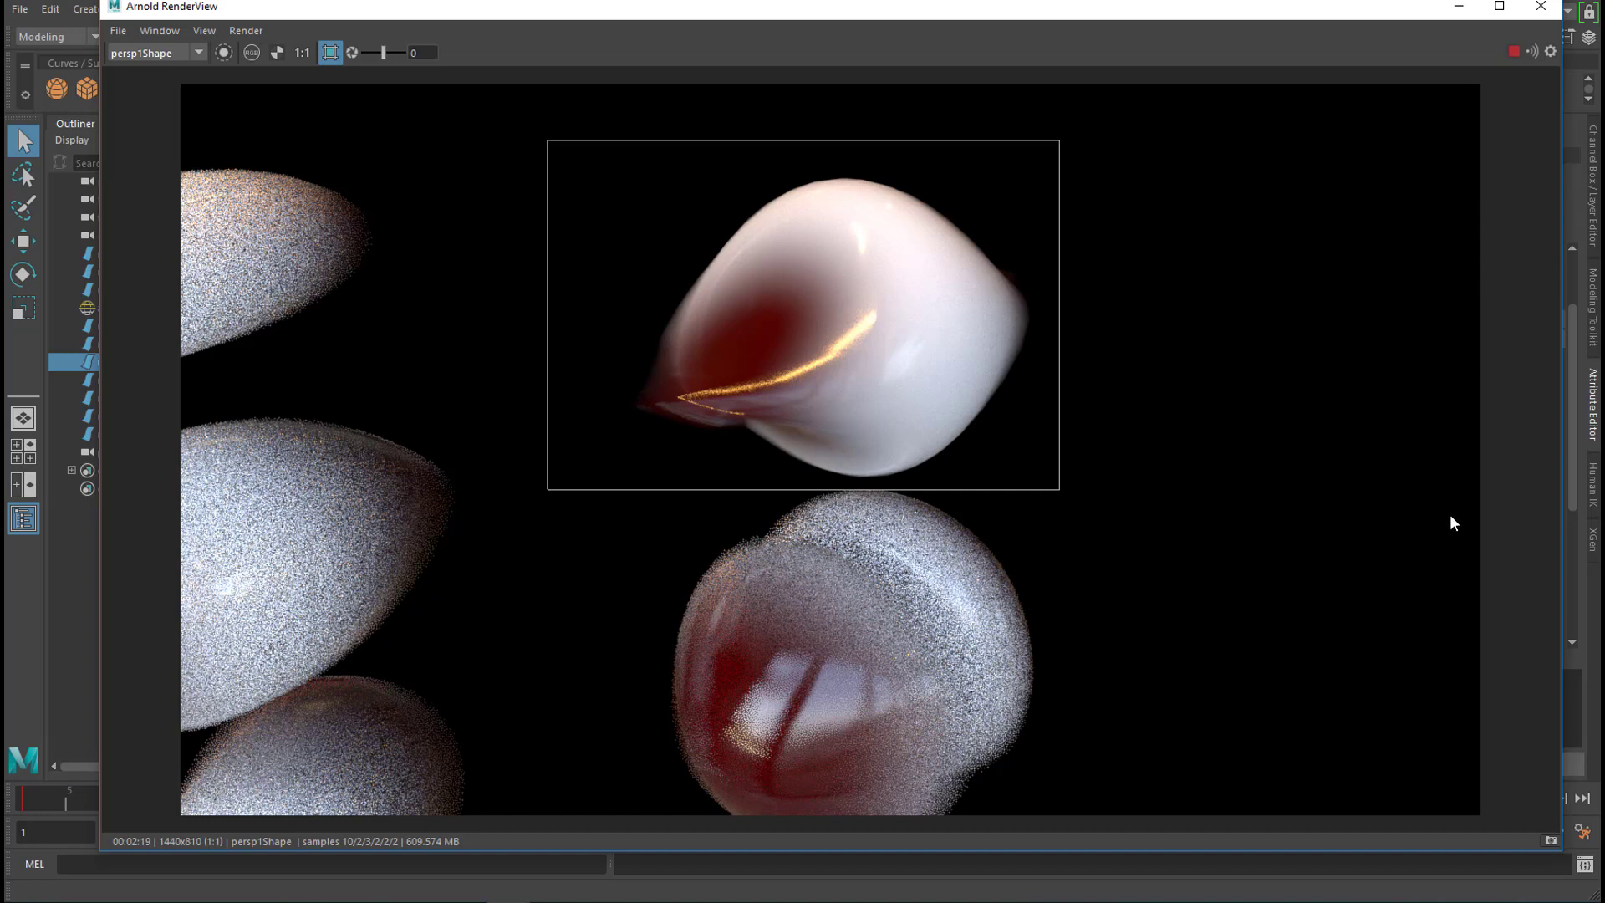
# Close the RenderView and lower Camera (AA) samples from 10 to 4
pyautogui.click(1457, 13)
pyautogui.click(1038, 319)
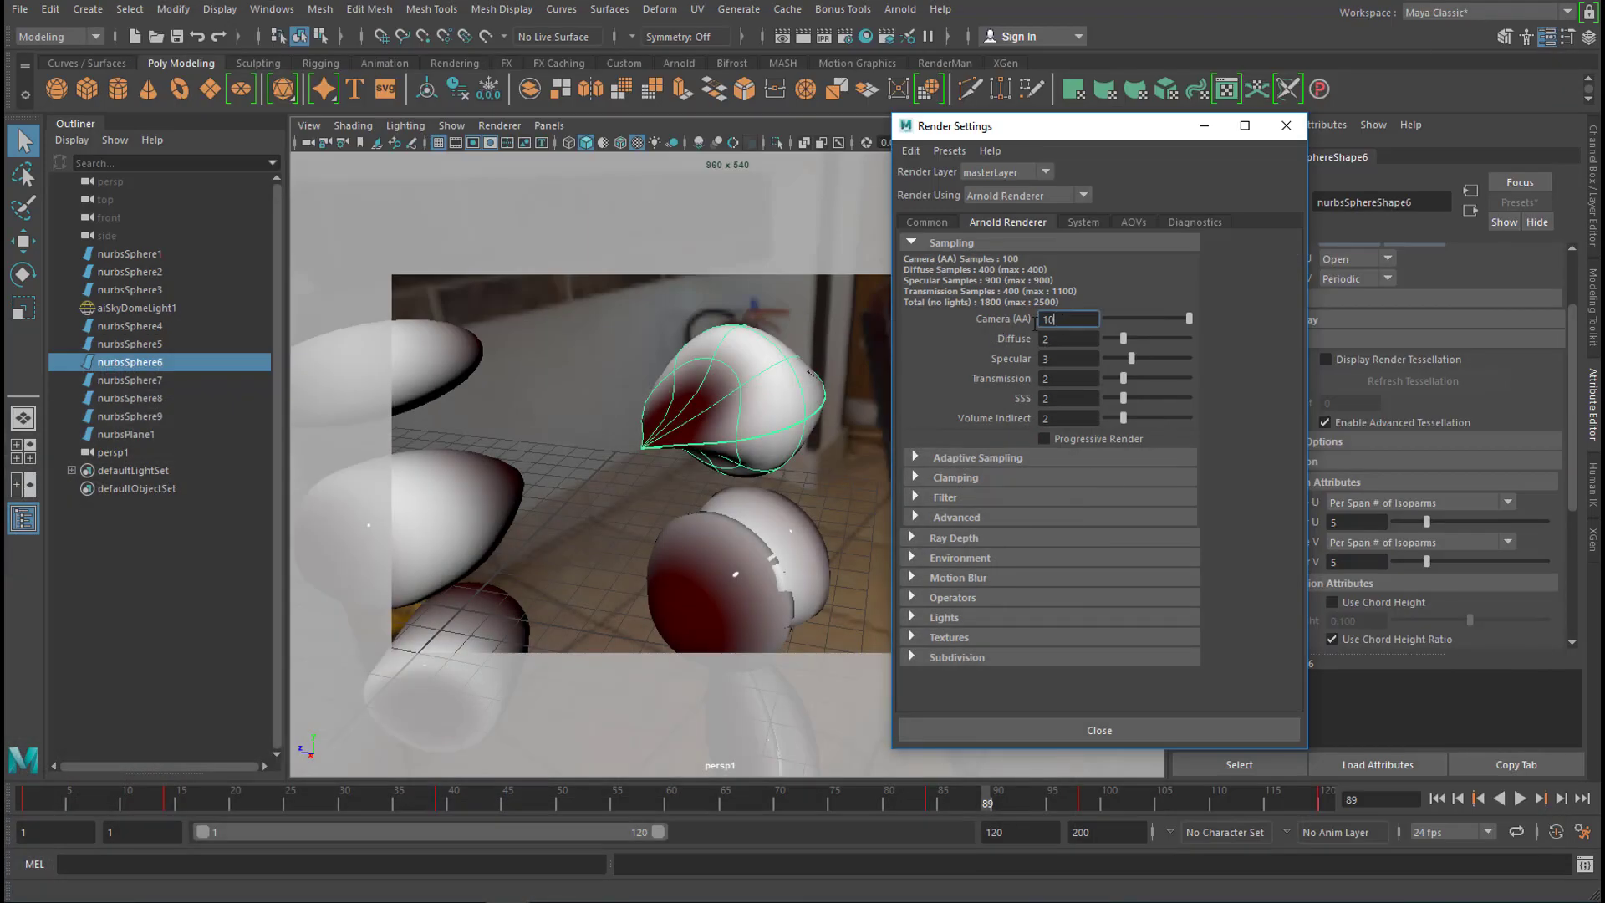
pyautogui.doubleClick(1037, 320)
pyautogui.write('4')
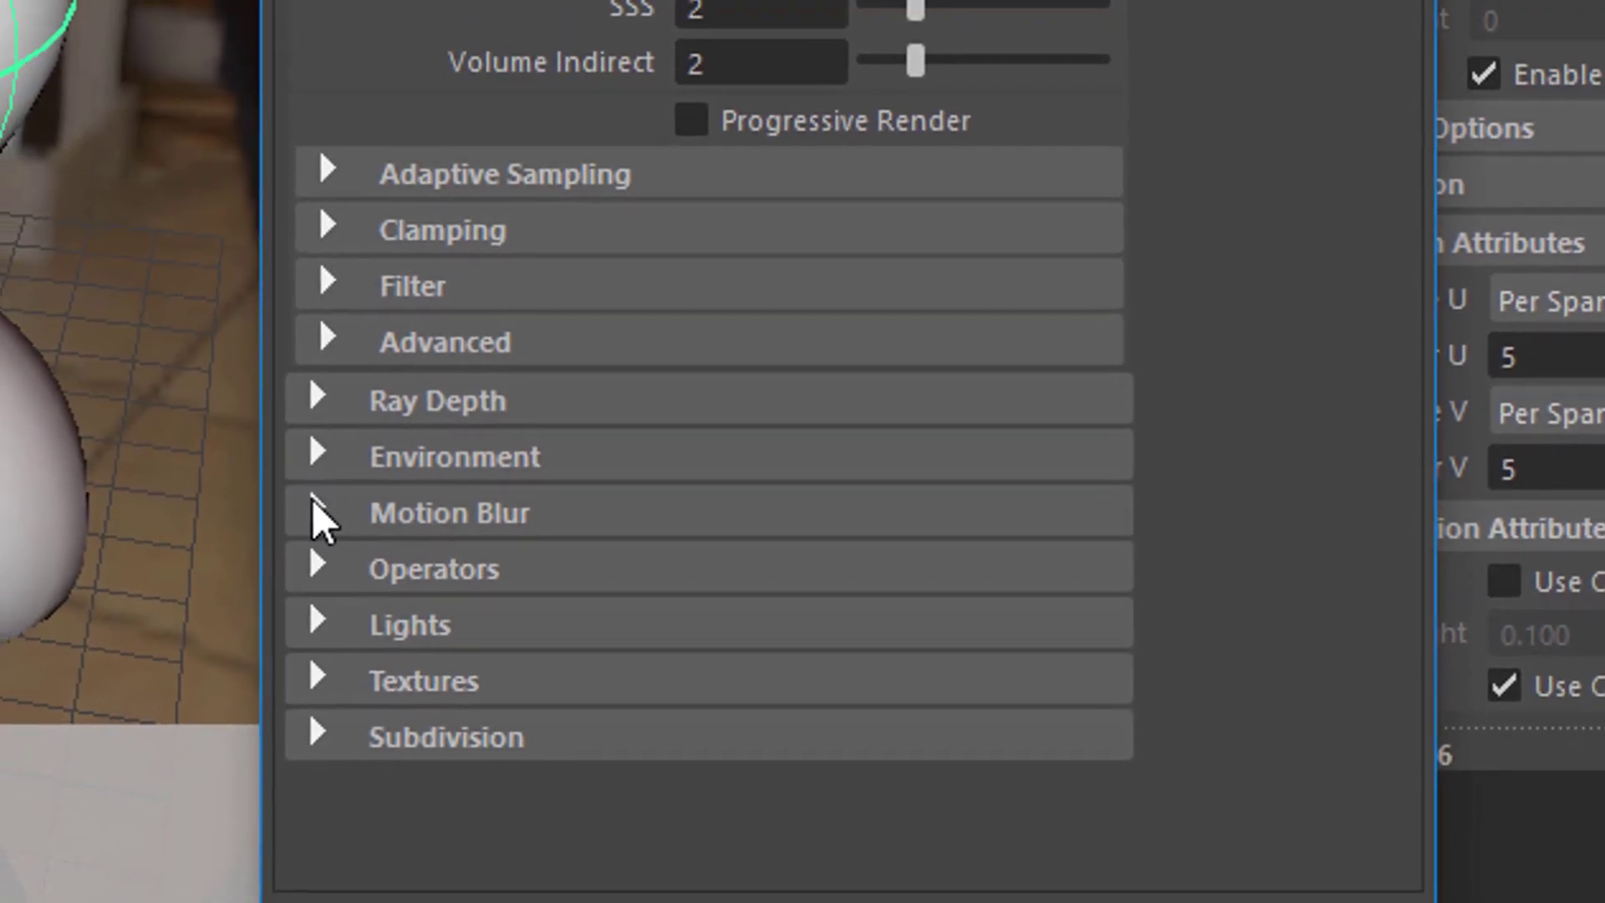
# Disable Arnold motion blur in the Motion Blur section
pyautogui.click(303, 515)
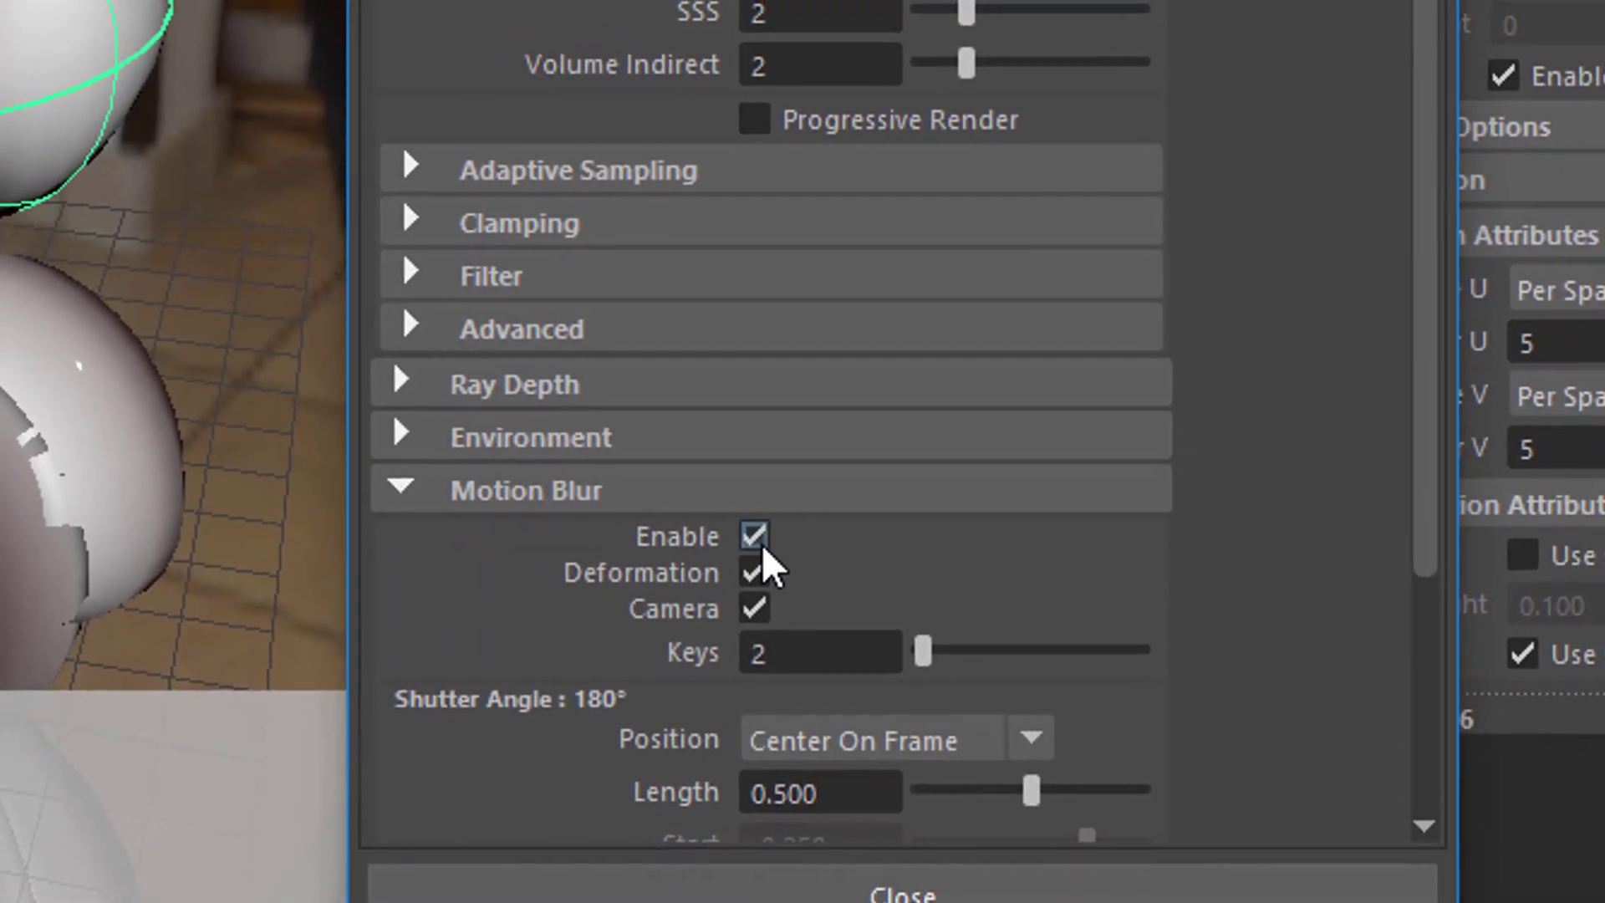
pyautogui.click(740, 548)
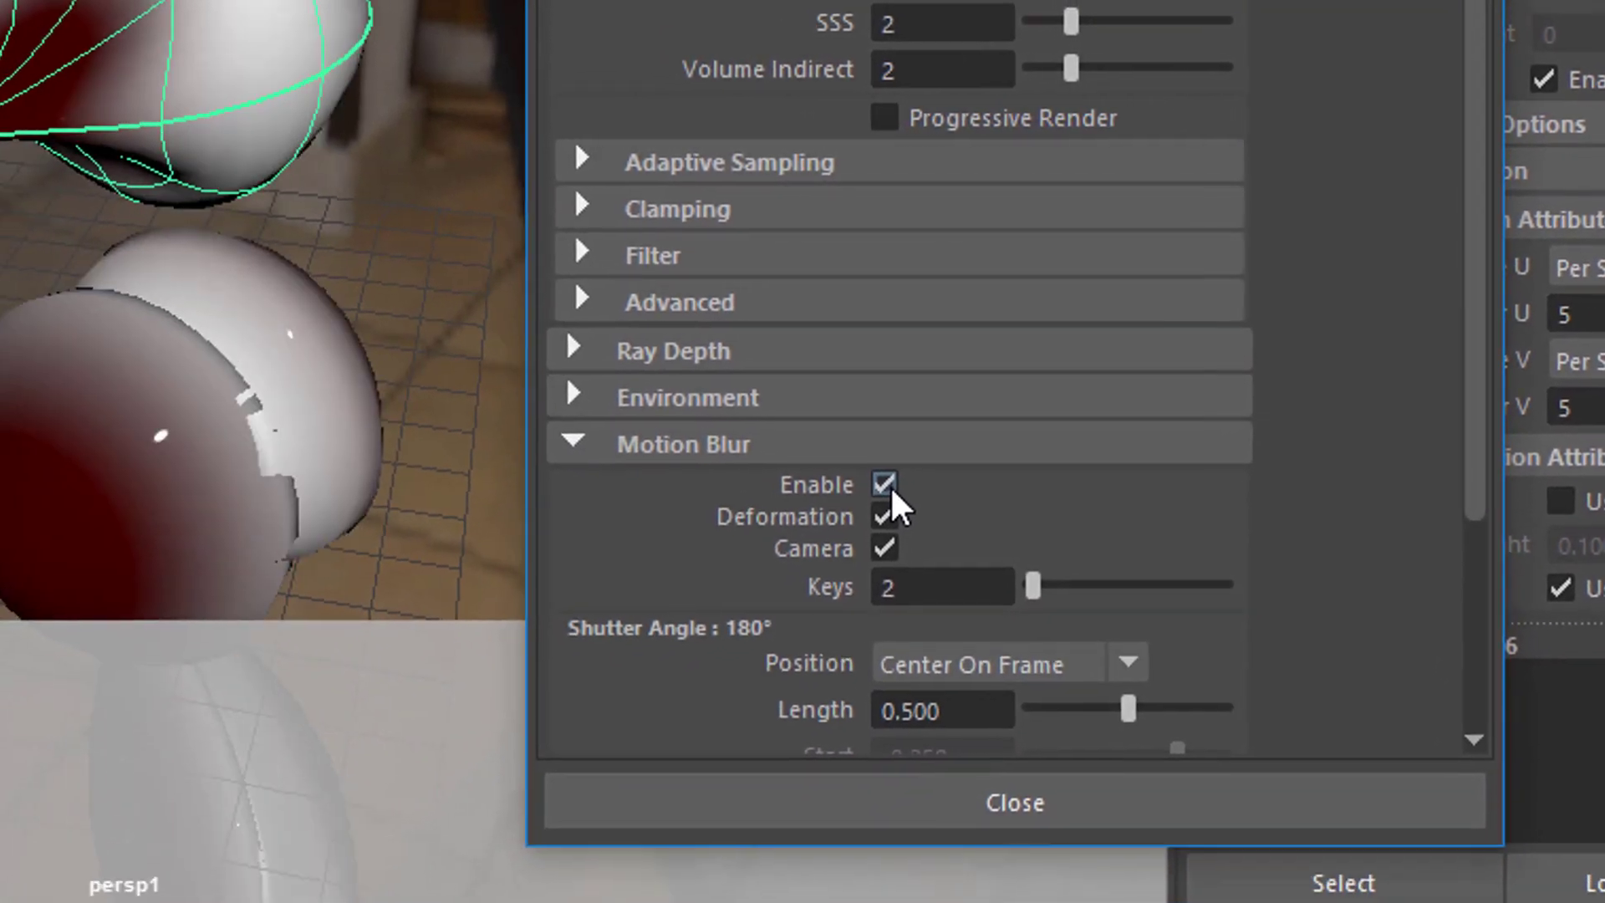
pyautogui.click(826, 508)
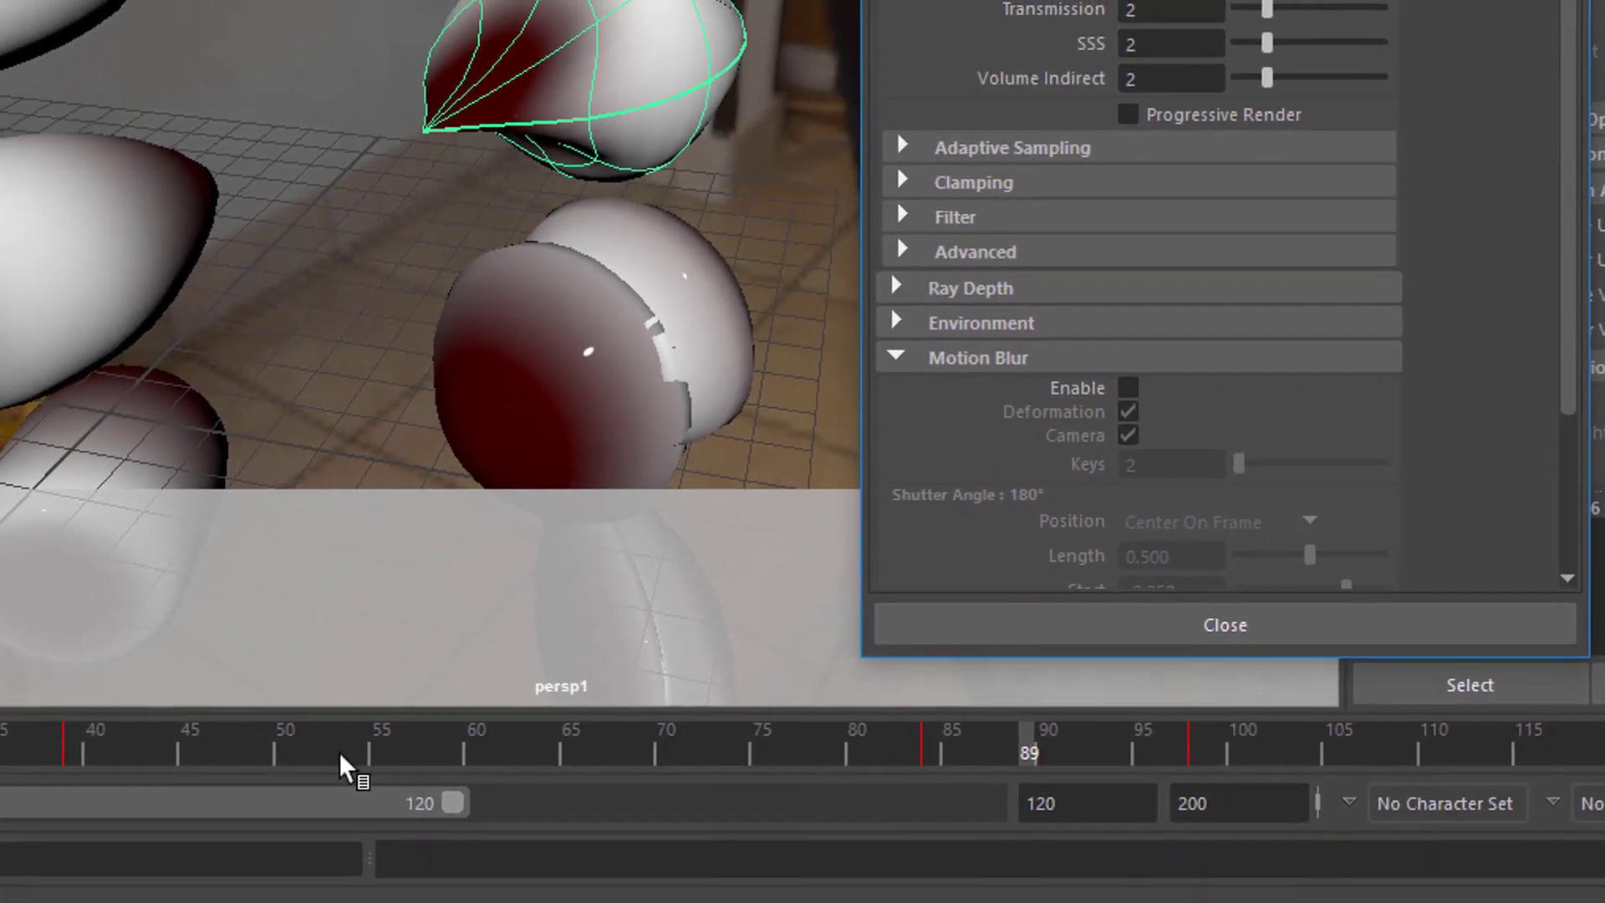
# Scrub back to frame 40 and re-enable Arnold motion blur (Keys 2, Length 0.500)
pyautogui.moveTo(348, 762); pyautogui.dragTo(147, 759)
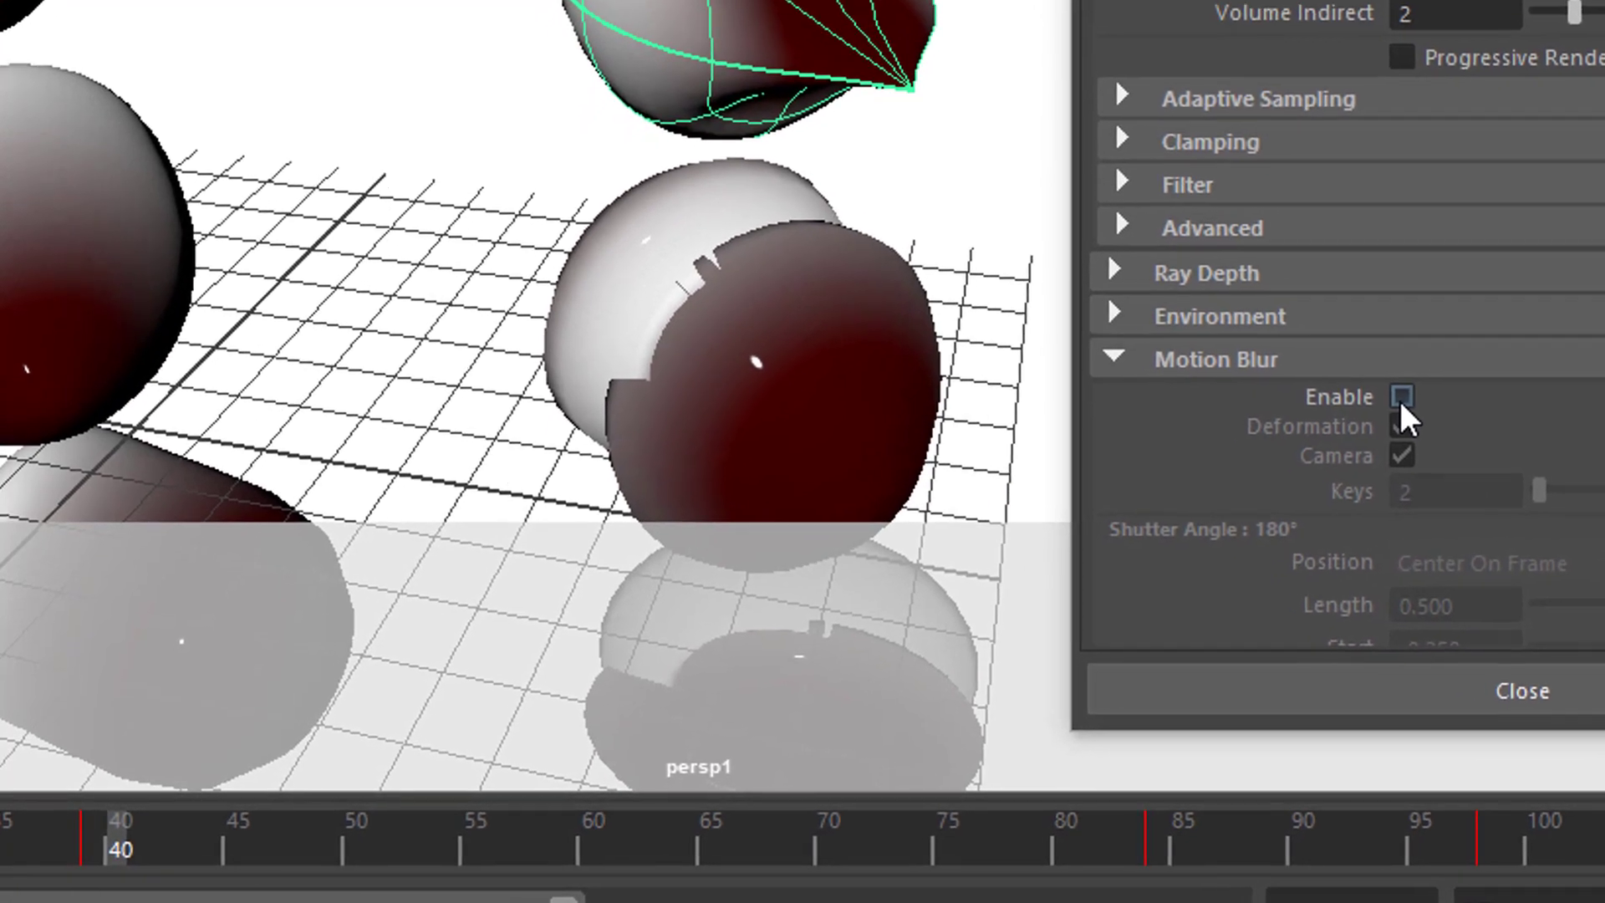
pyautogui.click(1497, 363)
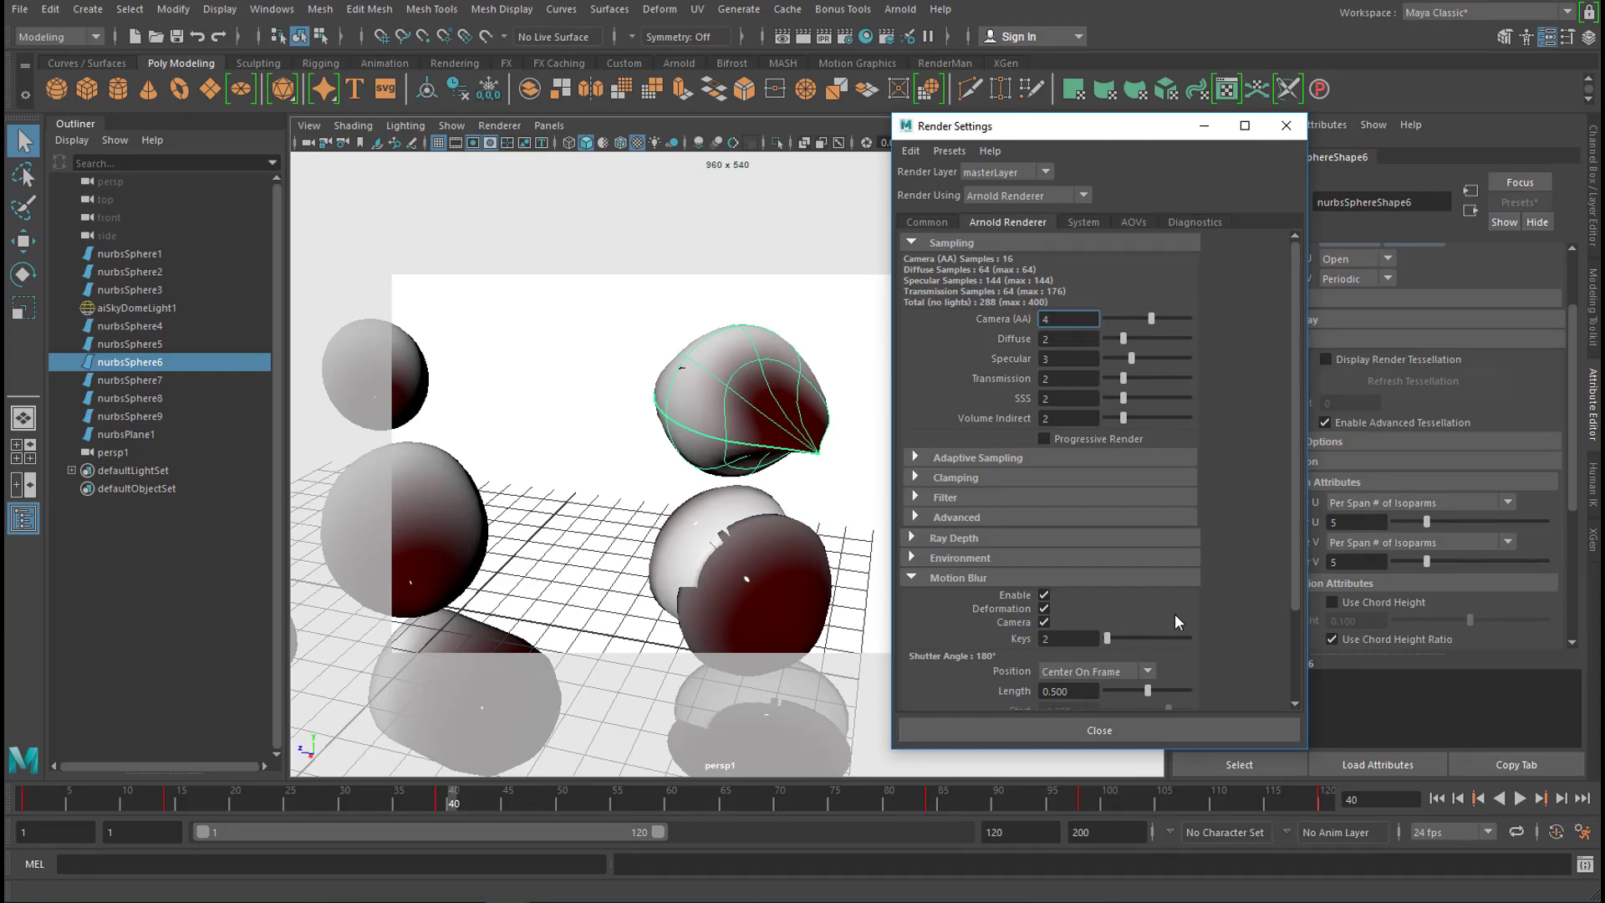
# Close Render Settings and break the ramp1 connection on aiStandardSurface1's Base Color
pyautogui.click(1286, 125)
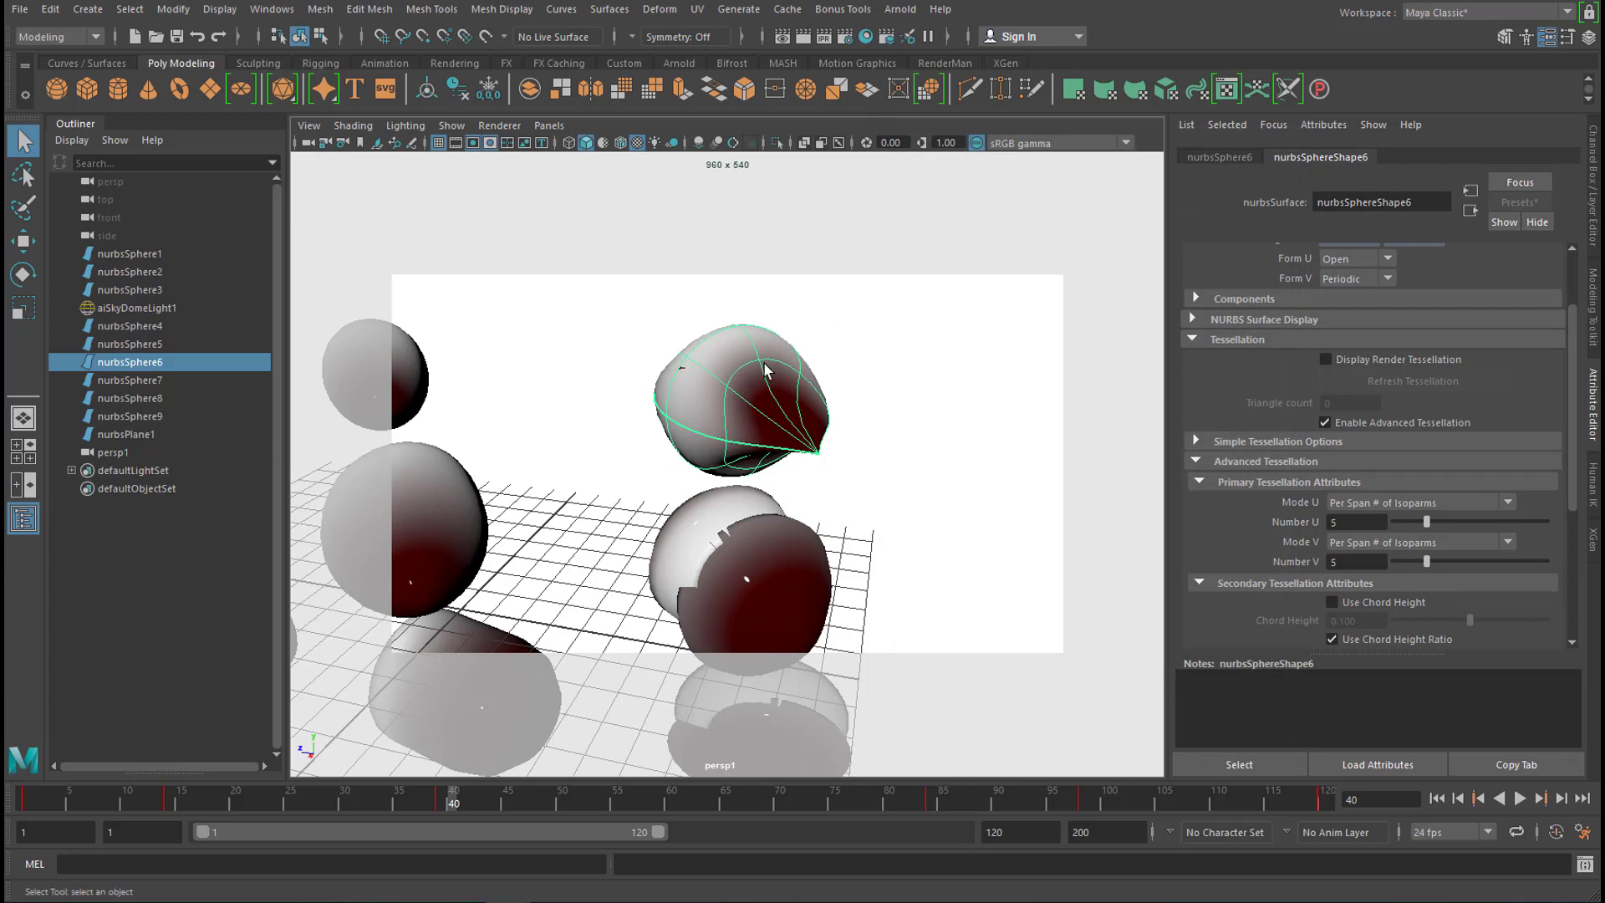
pyautogui.moveTo(766, 370); pyautogui.dragTo(759, 766, button='right')
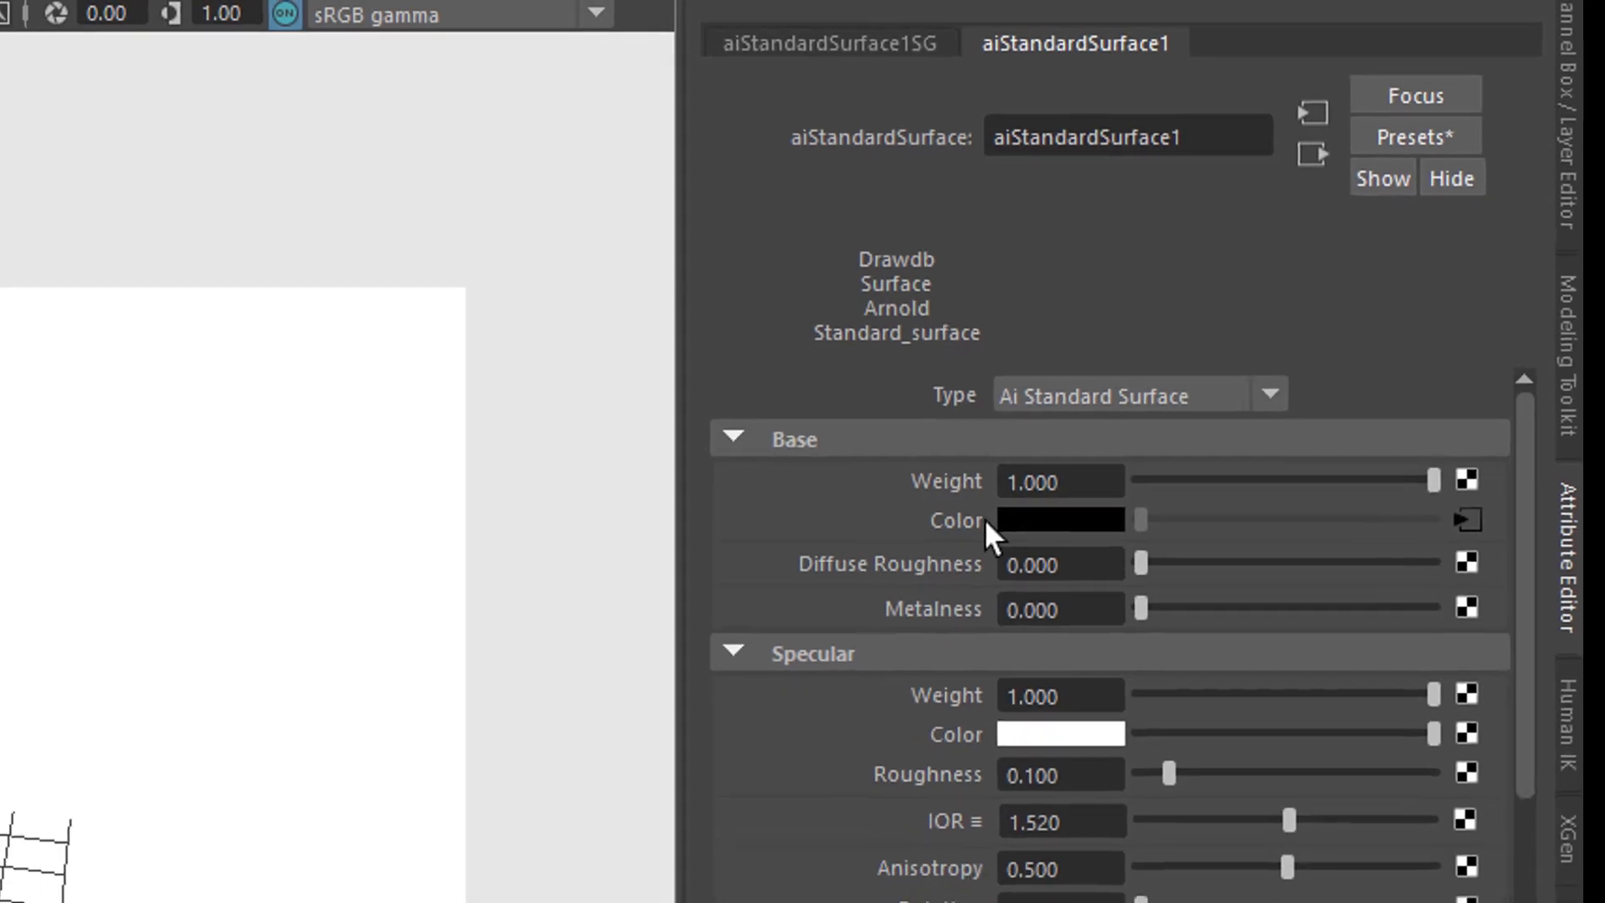
pyautogui.rightClick(774, 637)
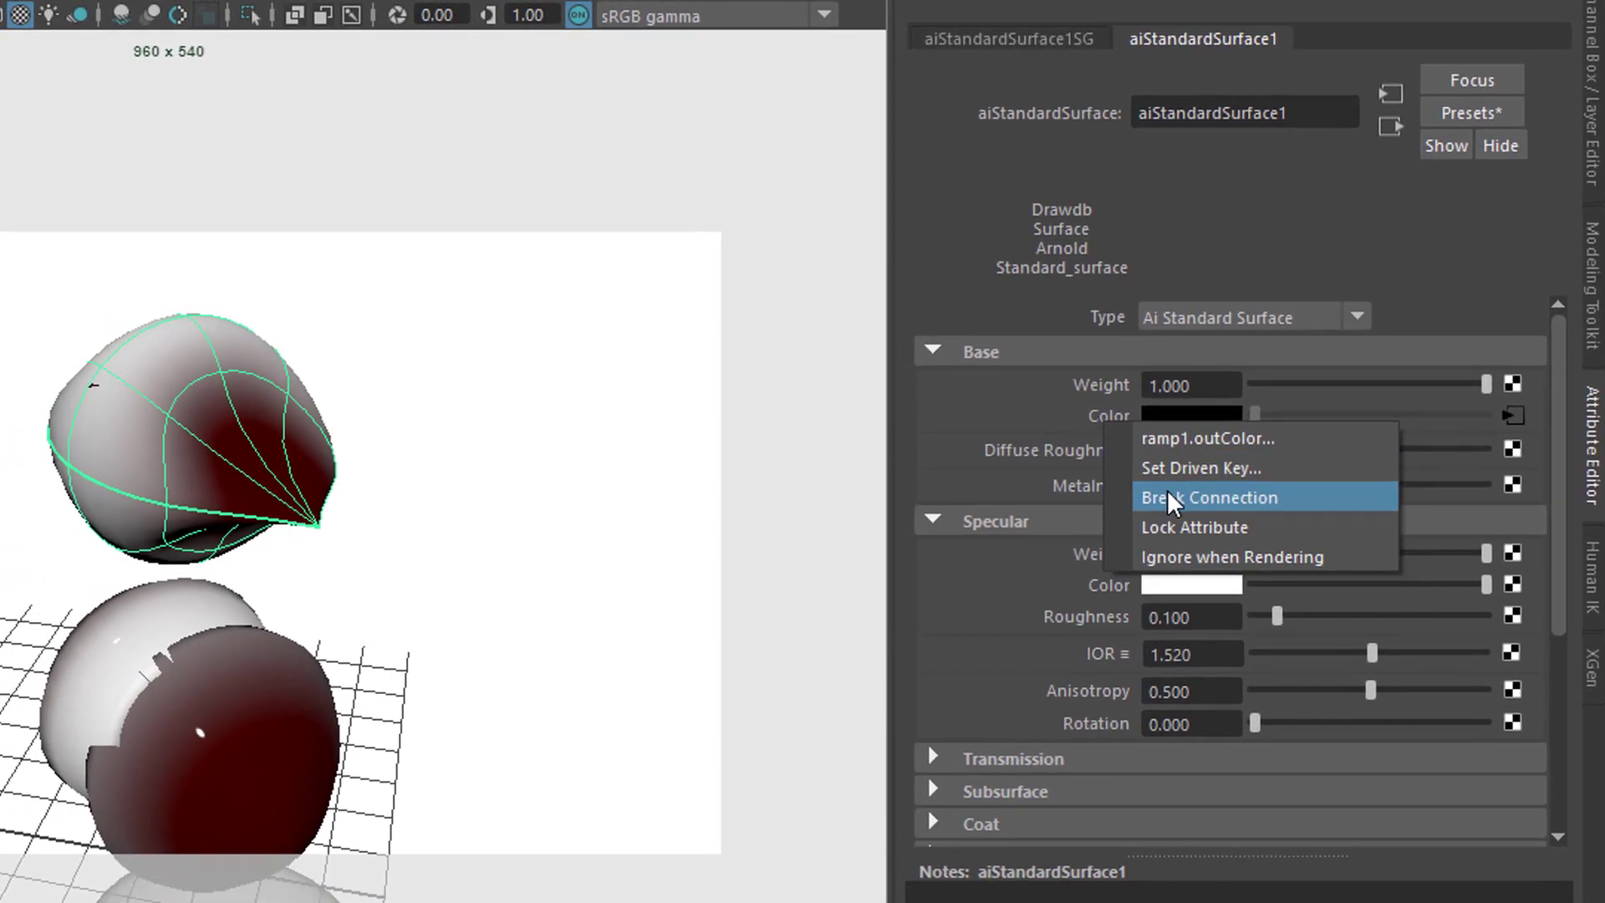
pyautogui.click(1171, 535)
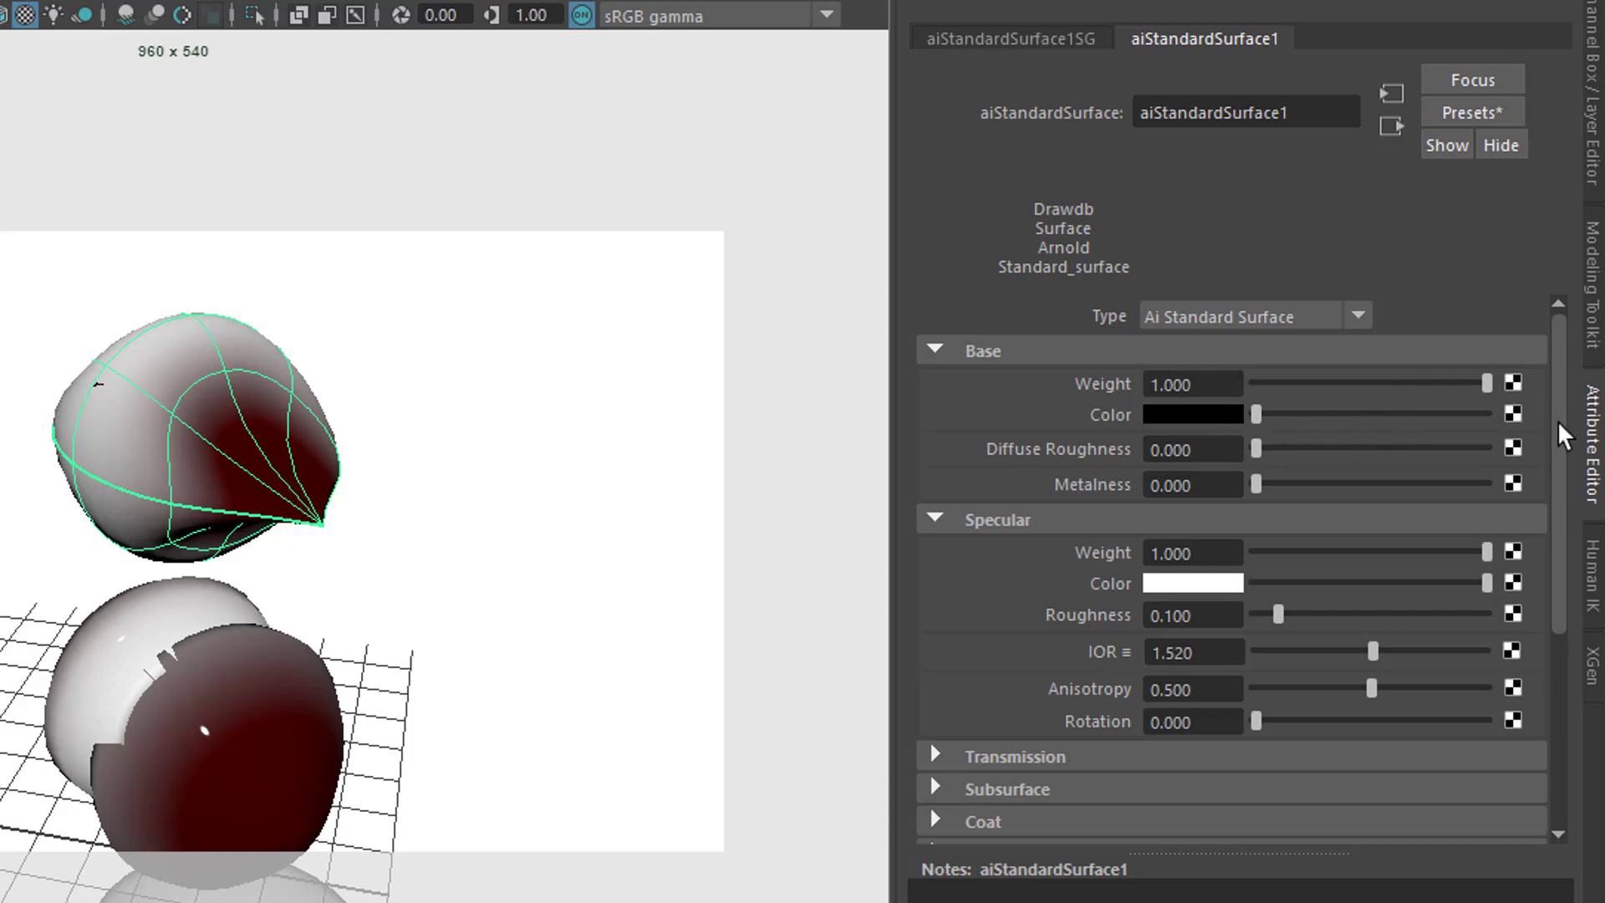
# Expand aiStandardSurface1's Subsurface section and open ramp2 feeding SubSurface Color
pyautogui.moveTo(1558, 415); pyautogui.dragTo(1533, 605)
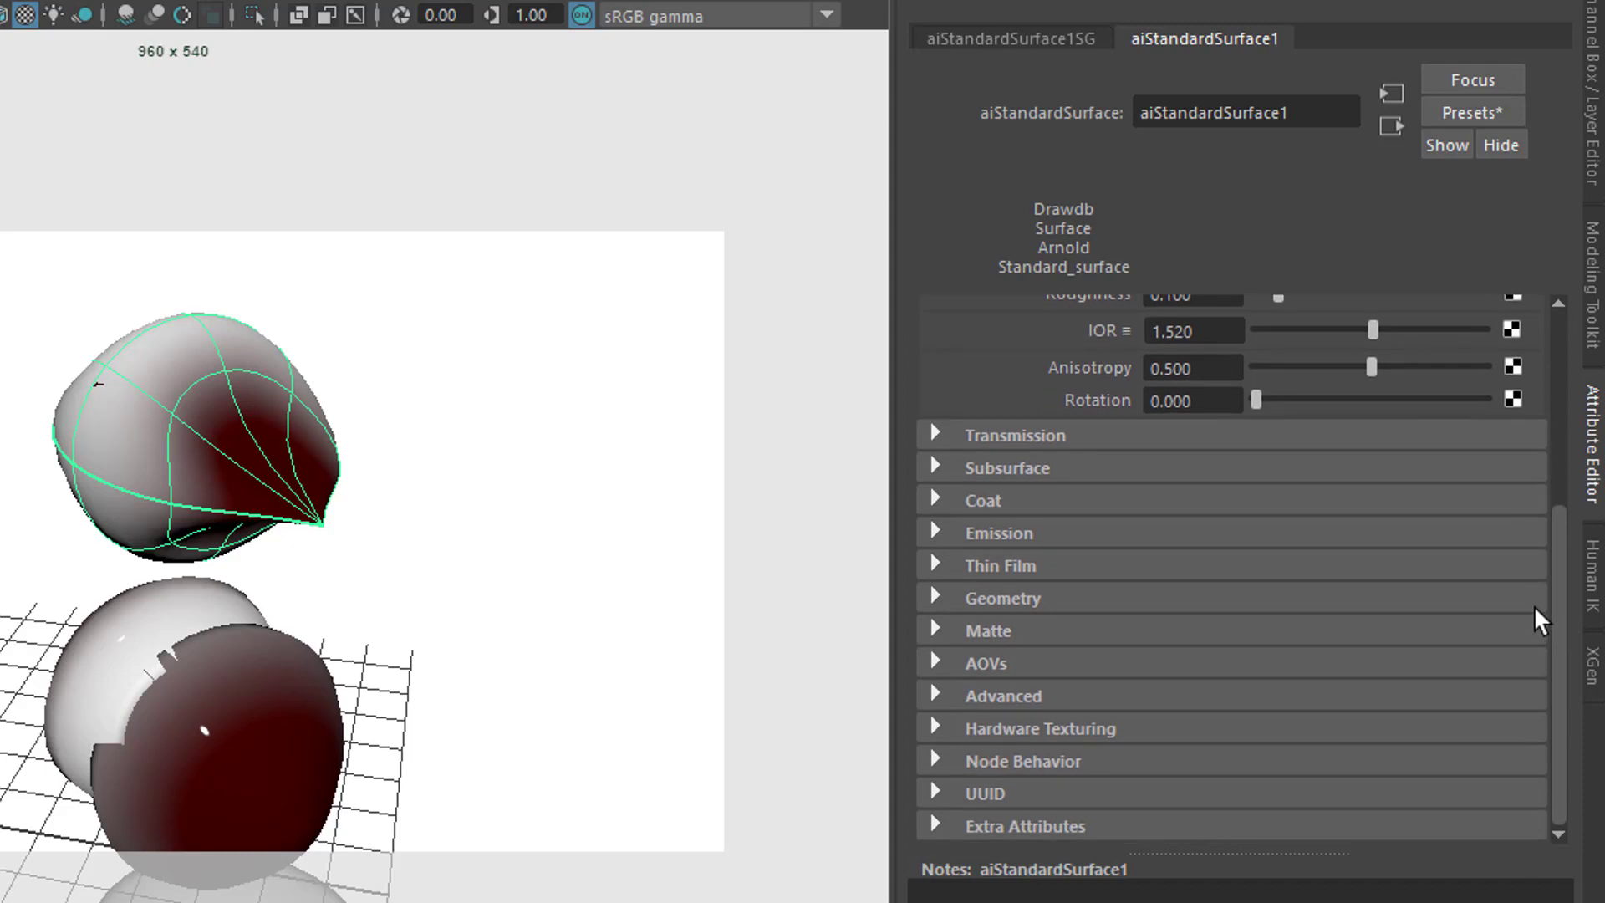
pyautogui.click(937, 468)
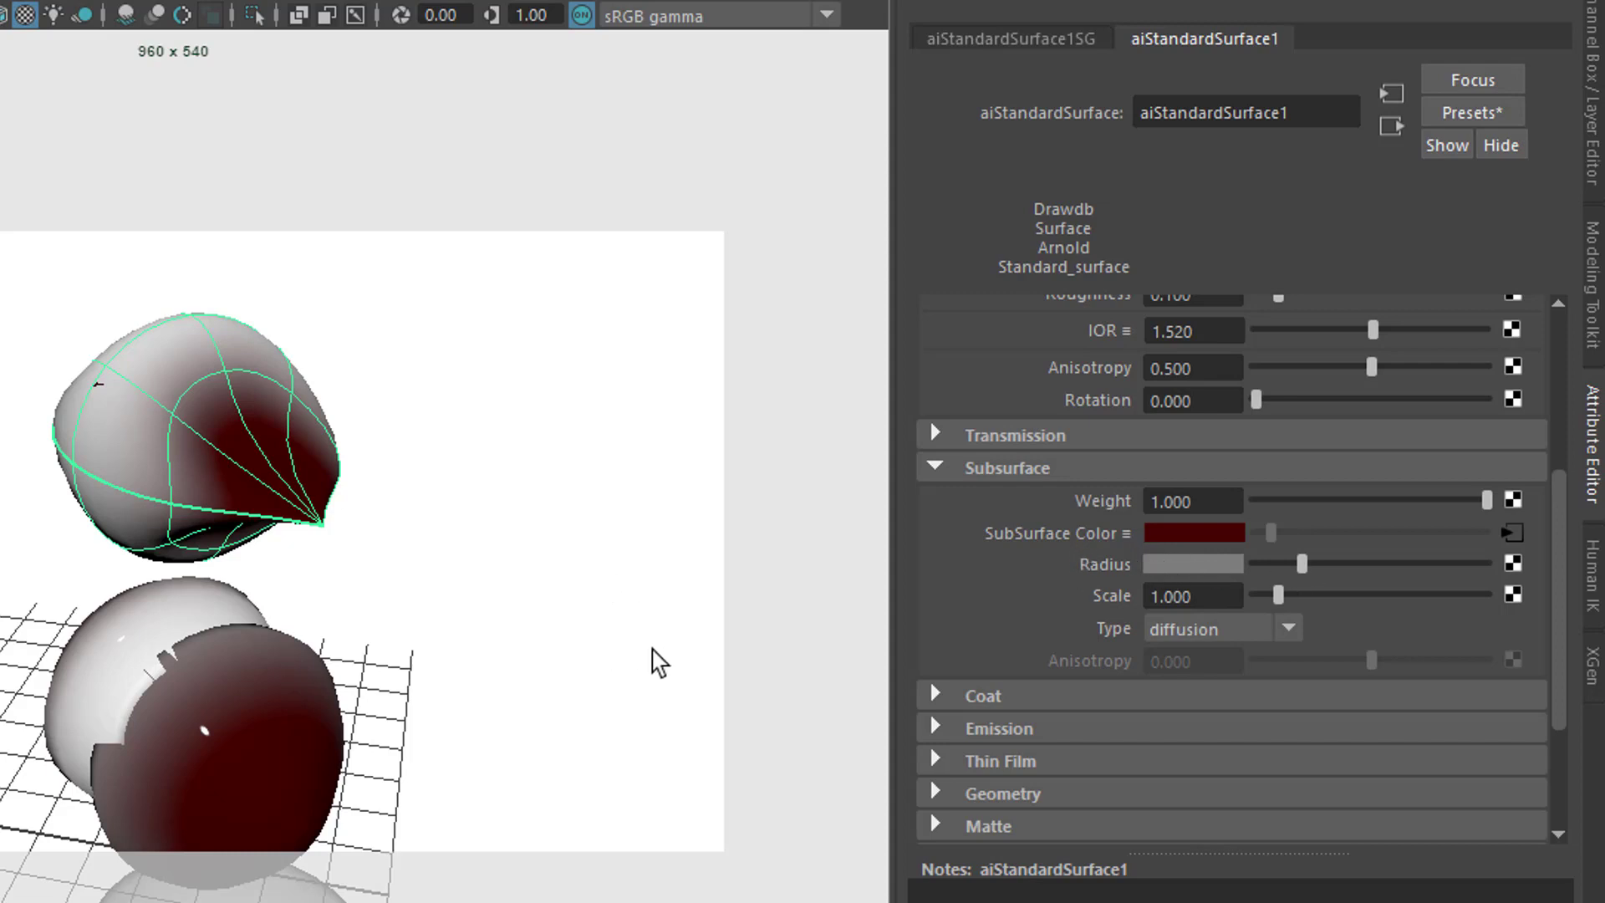
pyautogui.keyDown('alt'); pyautogui.moveTo(655, 659); pyautogui.dragTo(781, 643); pyautogui.keyUp('alt')
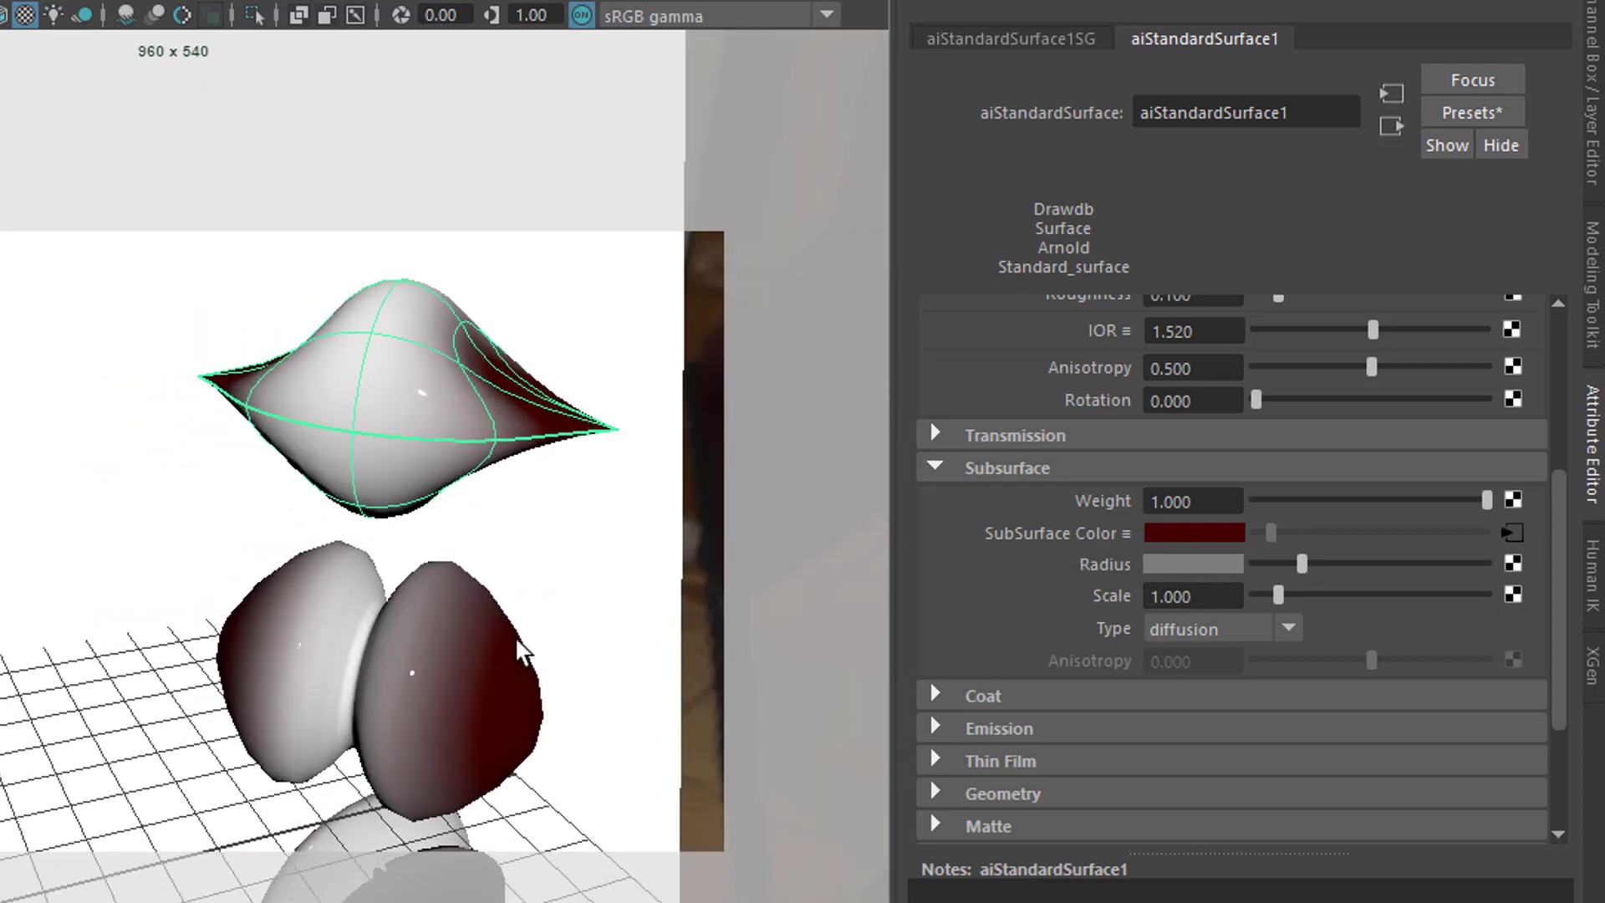
pyautogui.keyDown('alt'); pyautogui.moveTo(527, 652); pyautogui.dragTo(663, 645, button='right'); pyautogui.keyUp('alt')
pyautogui.keyDown('alt'); pyautogui.moveTo(663, 645); pyautogui.dragTo(462, 691, button='middle'); pyautogui.keyUp('alt')
pyautogui.keyDown('alt'); pyautogui.moveTo(461, 691); pyautogui.dragTo(505, 699); pyautogui.keyUp('alt')
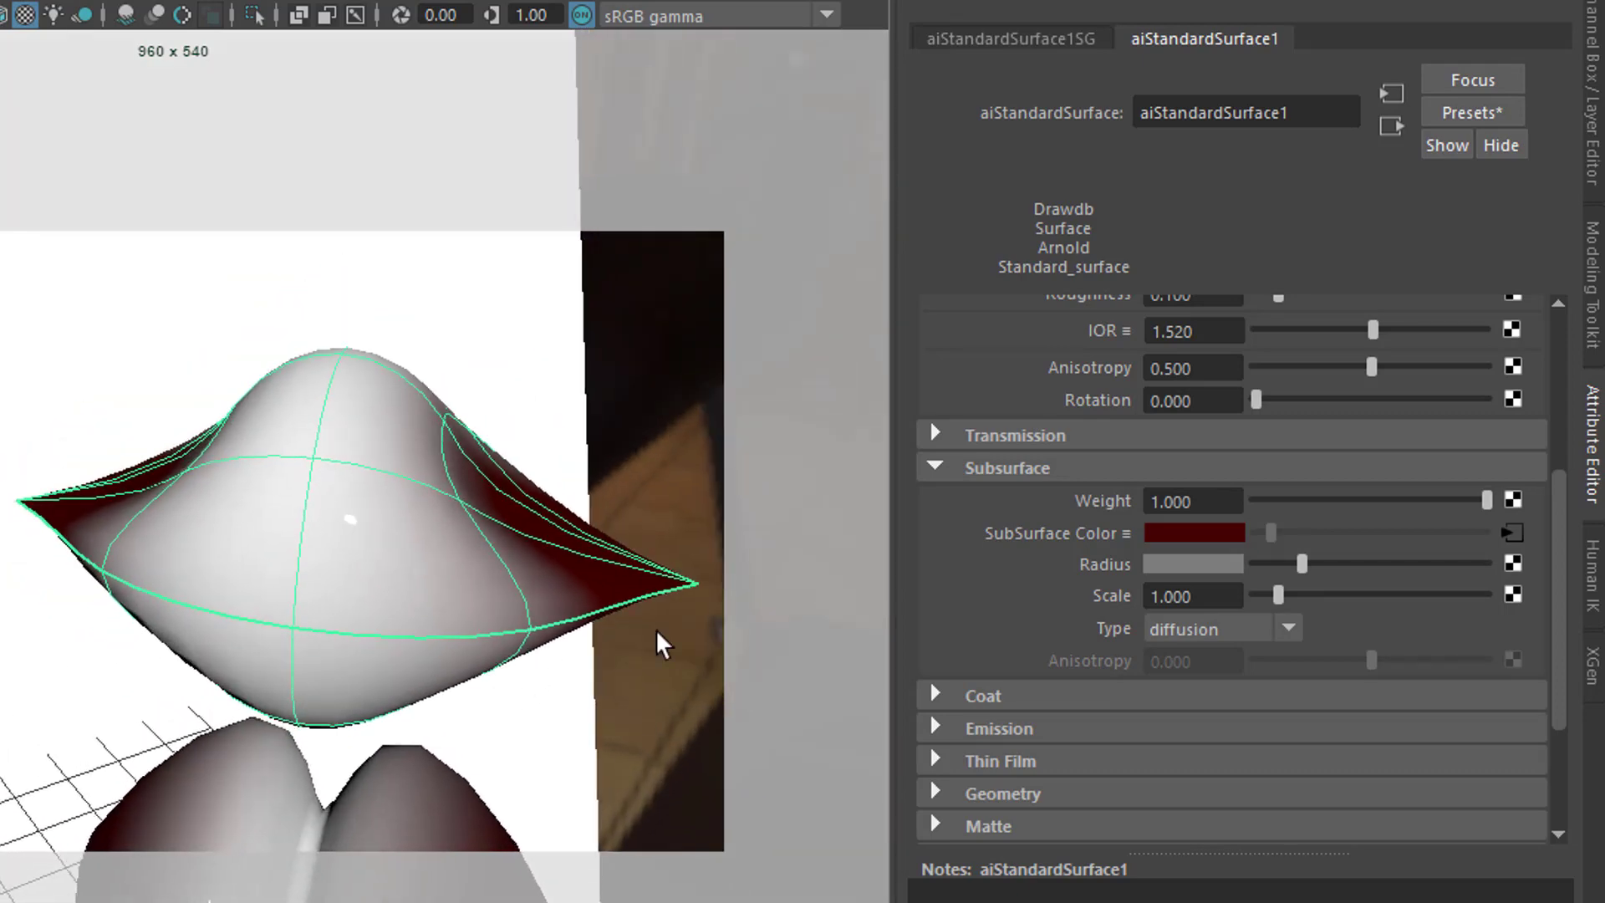
pyautogui.click(1512, 532)
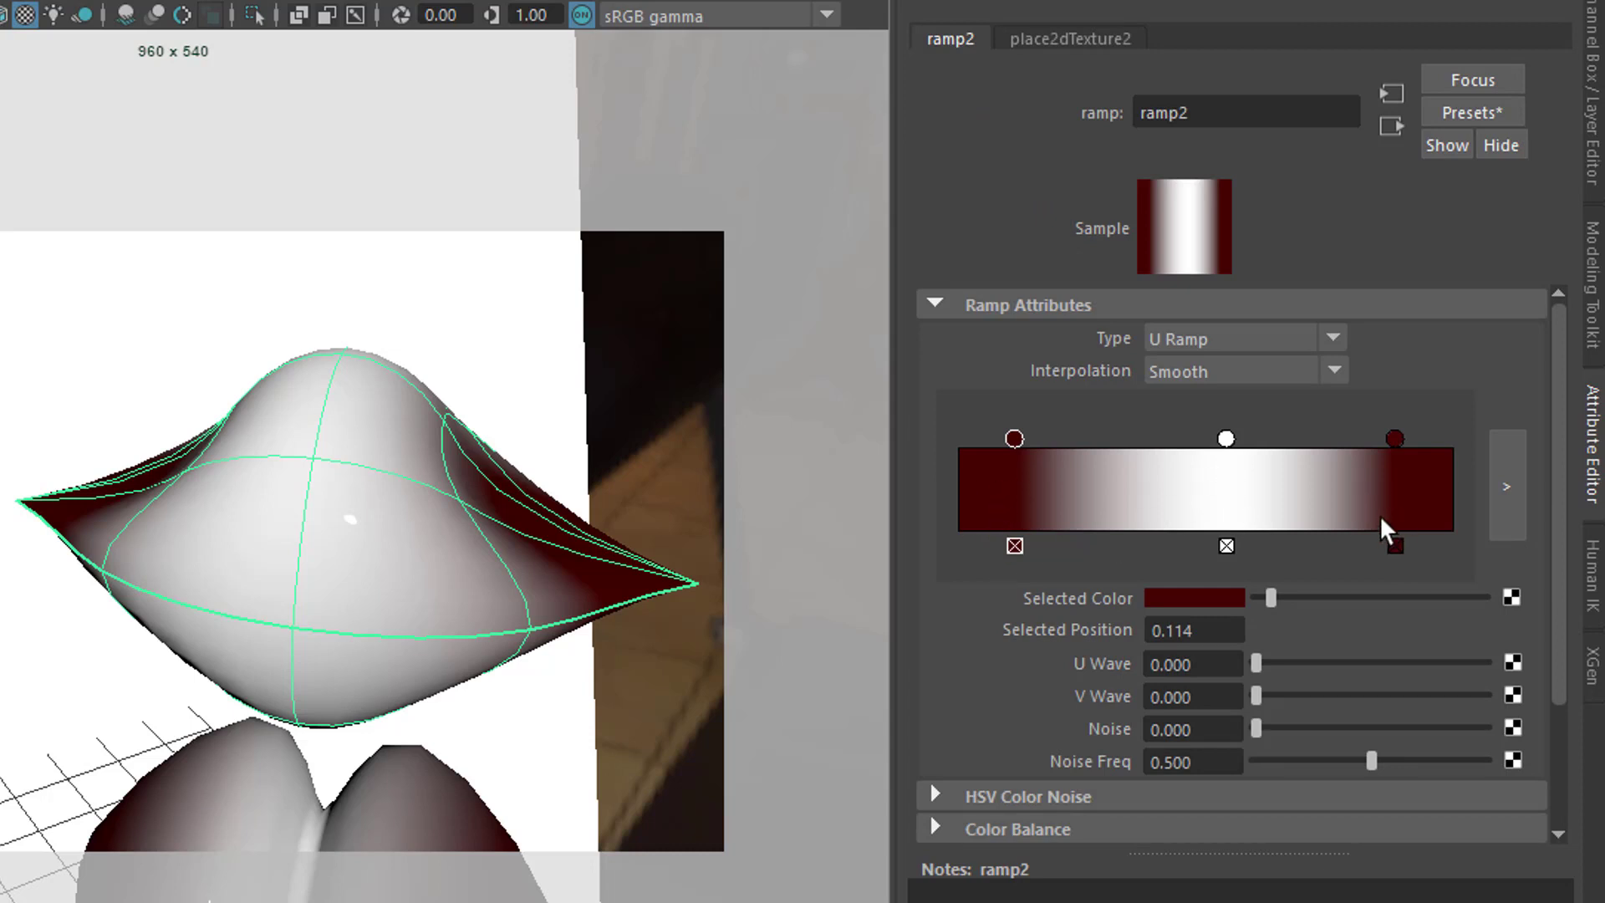
# Try ramp2 as a V Ramp, inspect the sphere, then set it back to U Ramp
pyautogui.click(1329, 341)
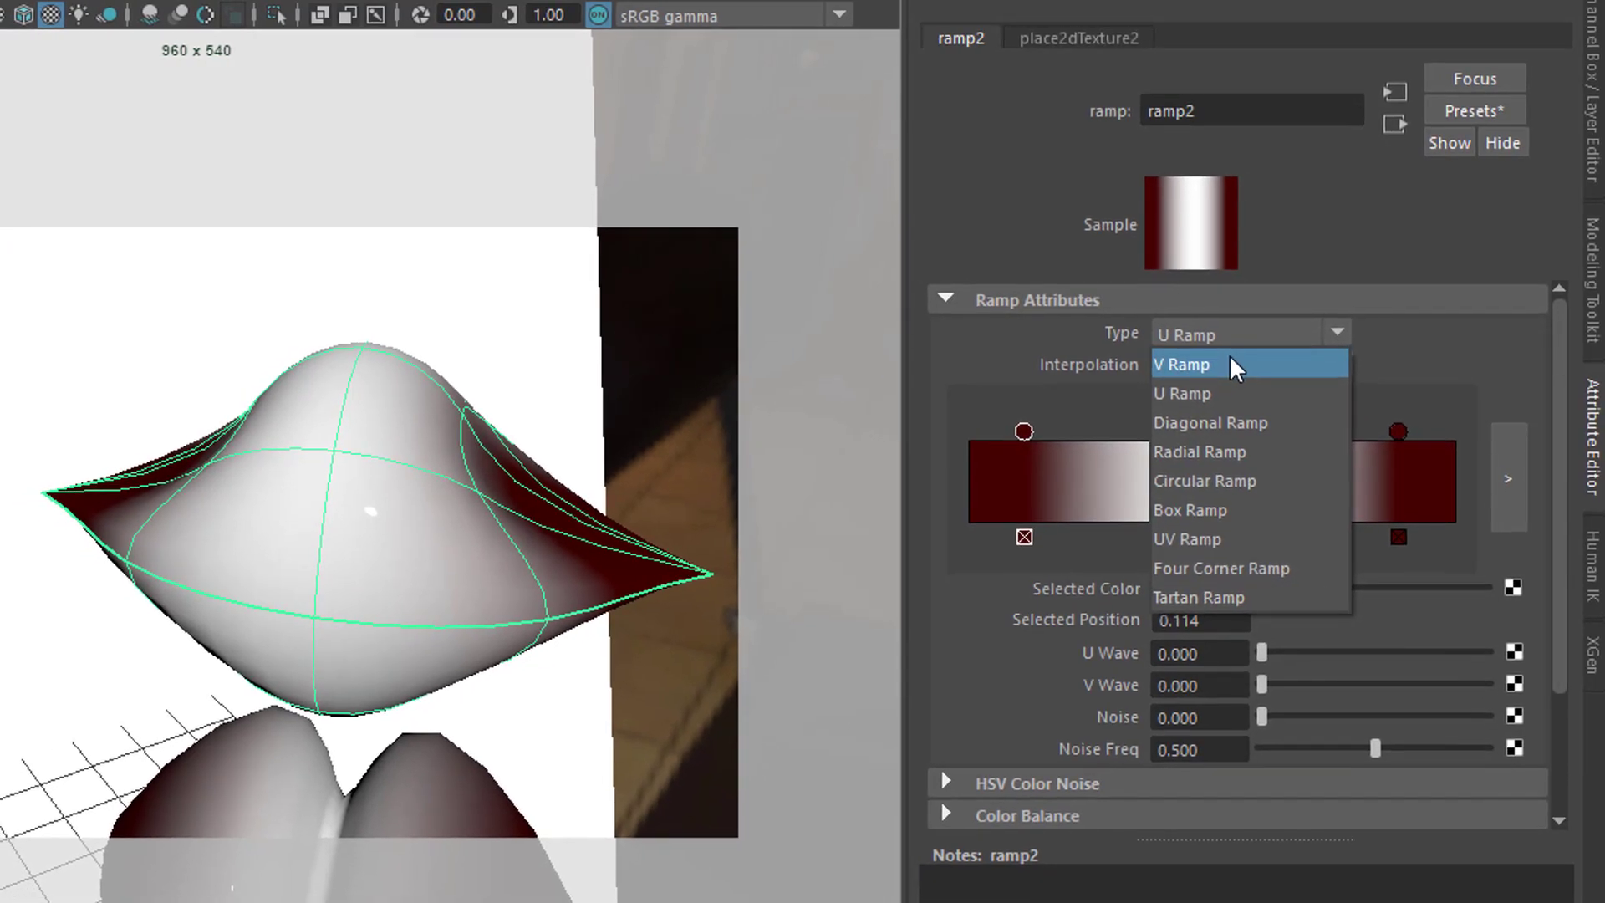
pyautogui.click(1239, 361)
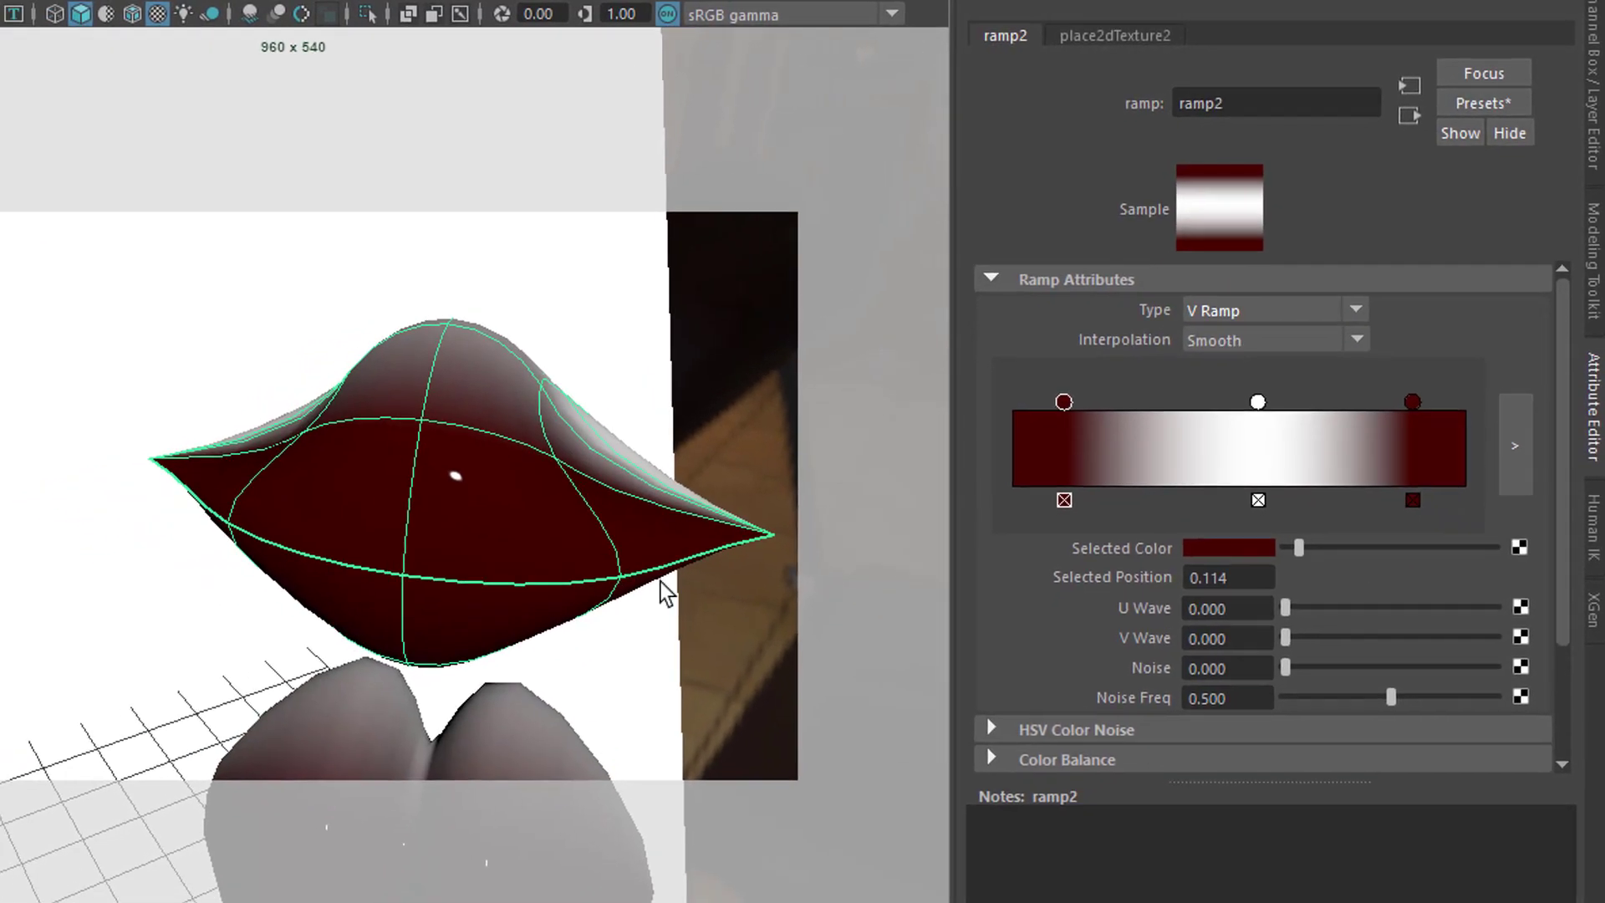
pyautogui.keyDown('alt'); pyautogui.moveTo(666, 593); pyautogui.dragTo(418, 640); pyautogui.keyUp('alt')
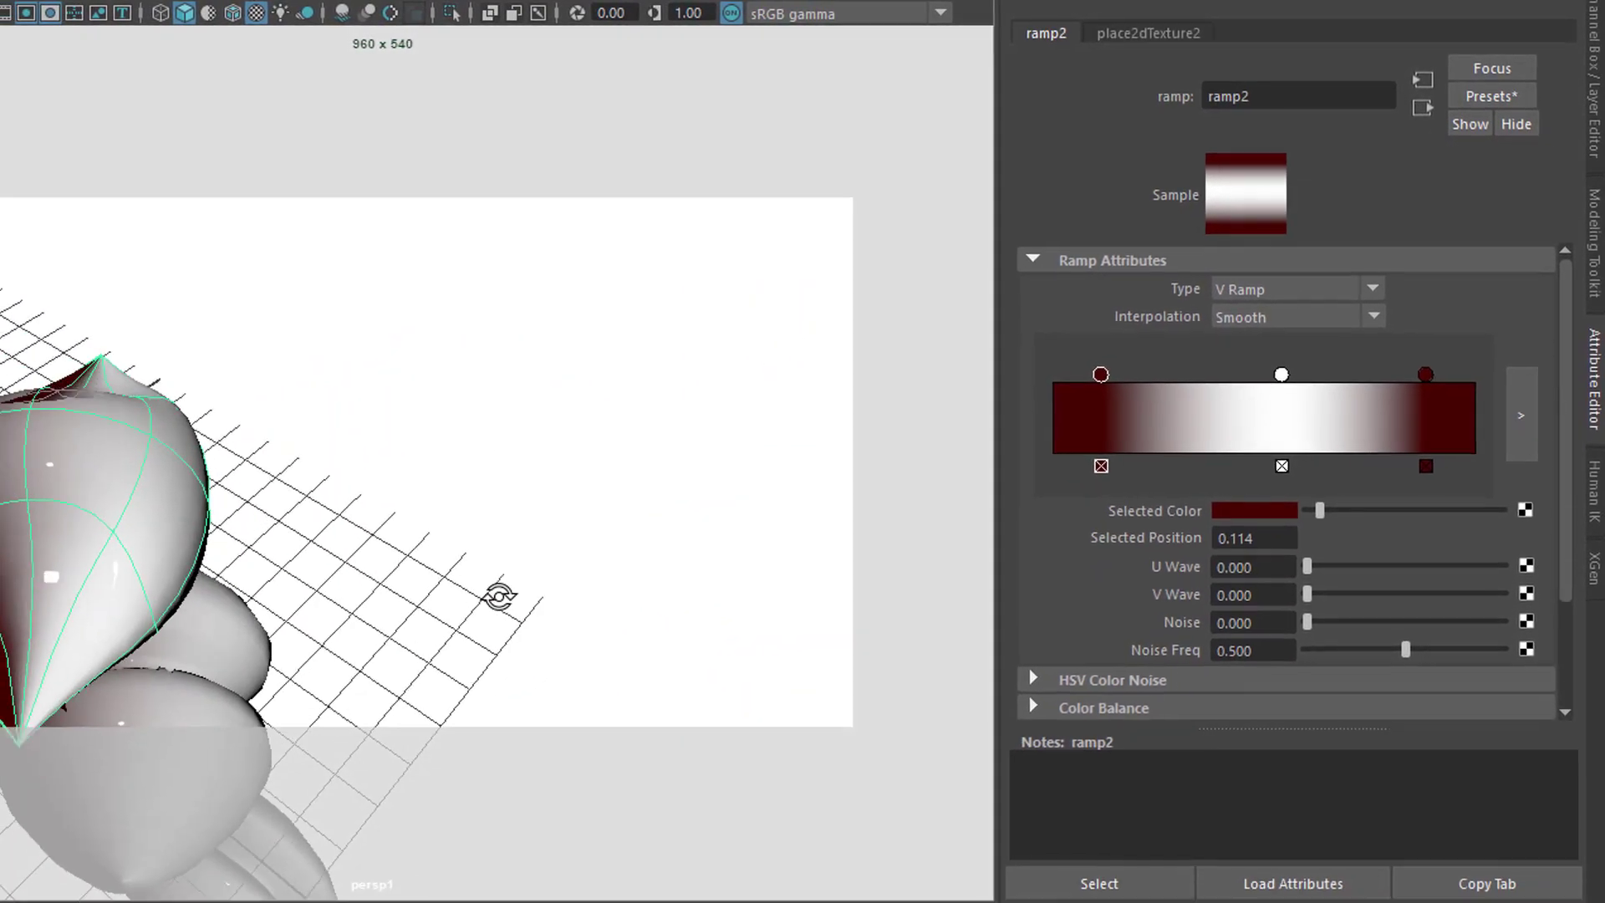
pyautogui.keyDown('alt'); pyautogui.moveTo(499, 596); pyautogui.dragTo(584, 556); pyautogui.keyUp('alt')
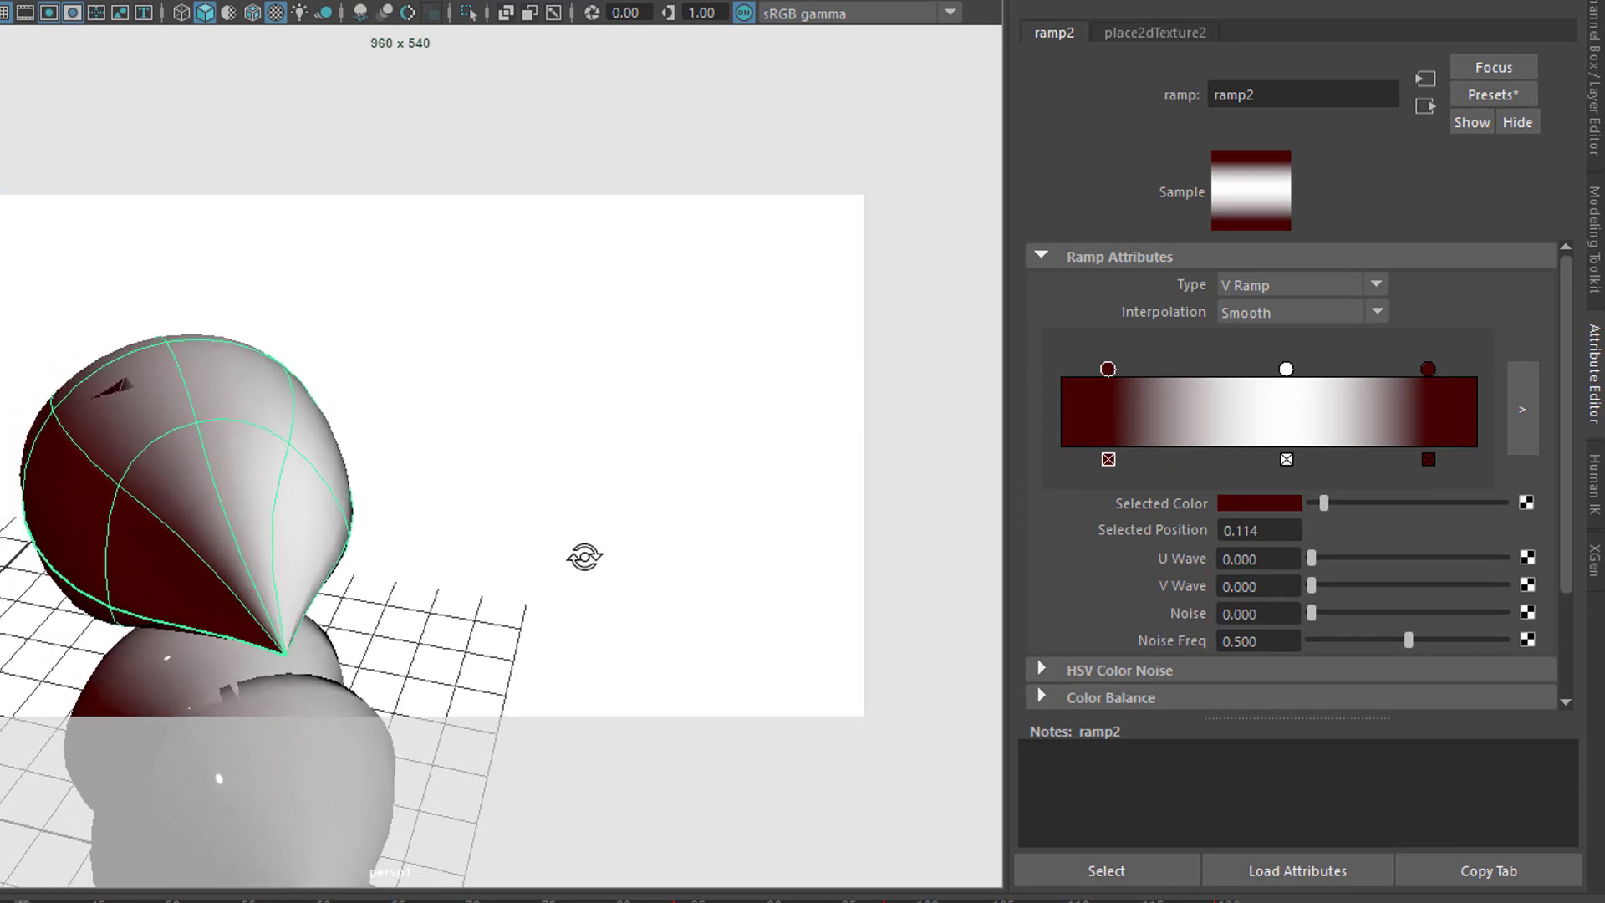
pyautogui.scroll(3, 426, 549)
pyautogui.keyDown('alt'); pyautogui.moveTo(448, 555); pyautogui.dragTo(501, 520, button='middle'); pyautogui.keyUp('alt')
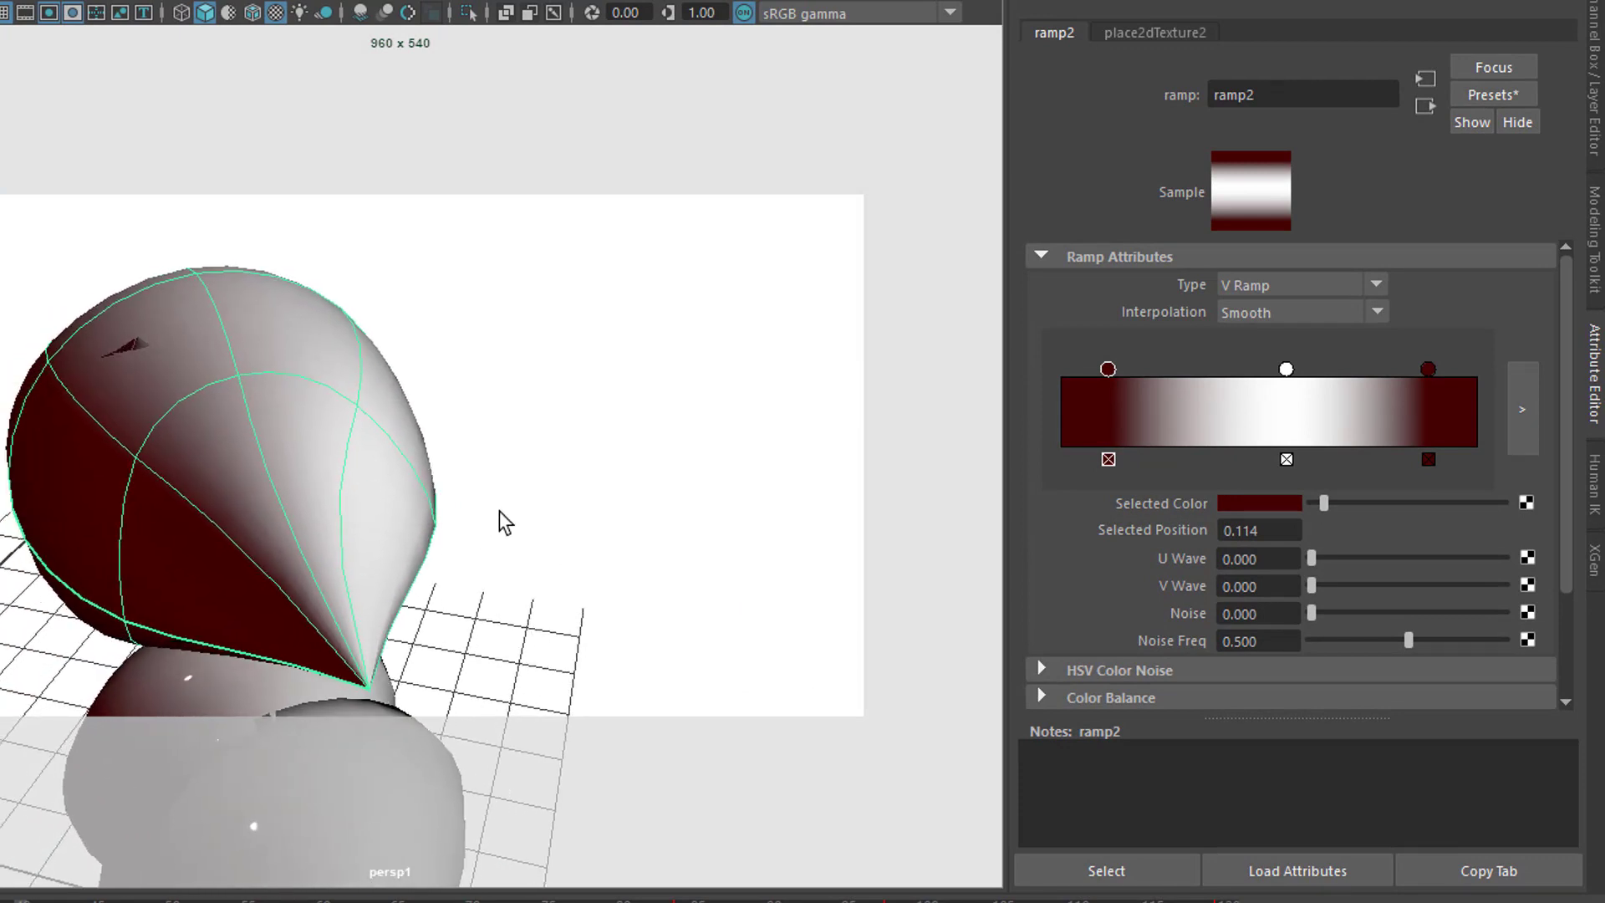
pyautogui.keyDown('alt'); pyautogui.moveTo(241, 418); pyautogui.dragTo(361, 401); pyautogui.keyUp('alt')
pyautogui.keyDown('alt'); pyautogui.moveTo(548, 415); pyautogui.dragTo(419, 421); pyautogui.keyUp('alt')
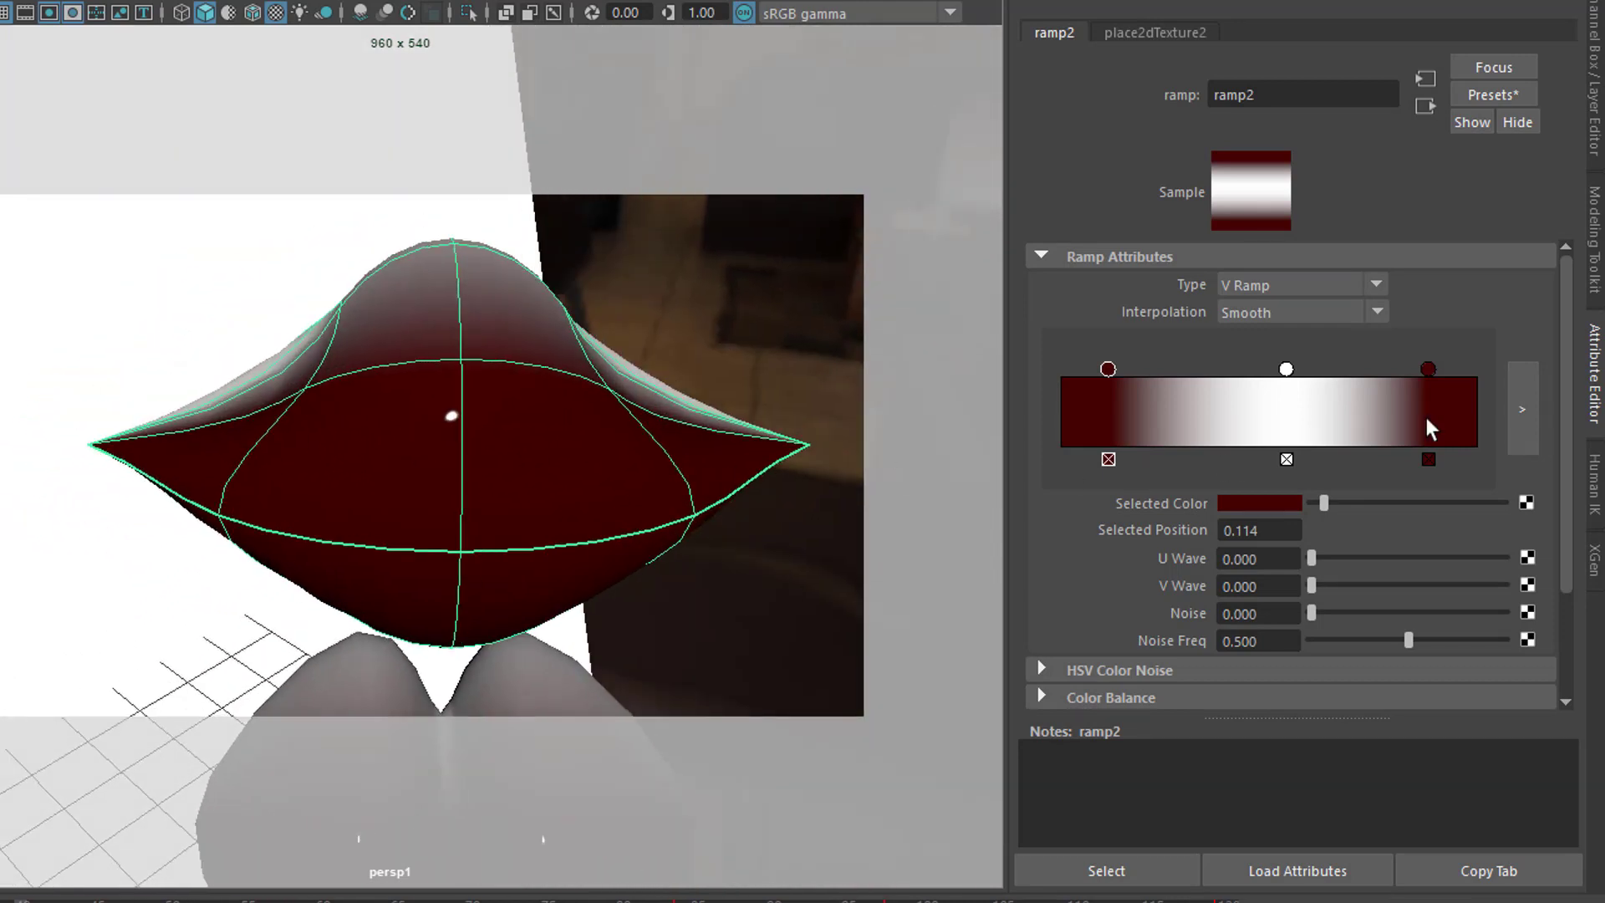
pyautogui.click(1375, 289)
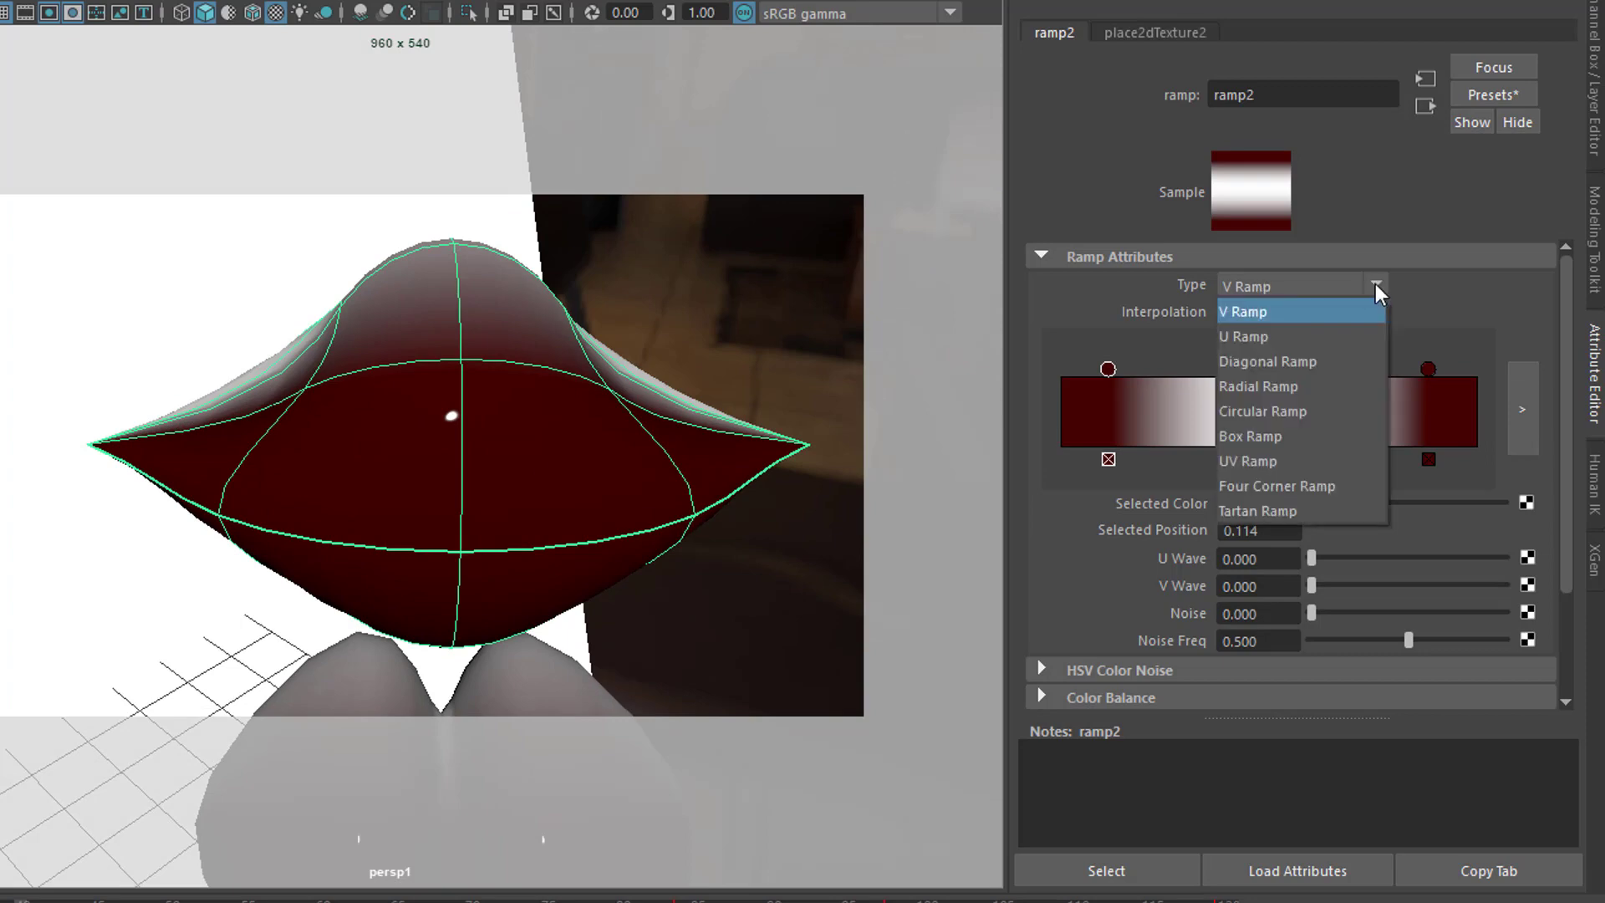
pyautogui.click(1299, 331)
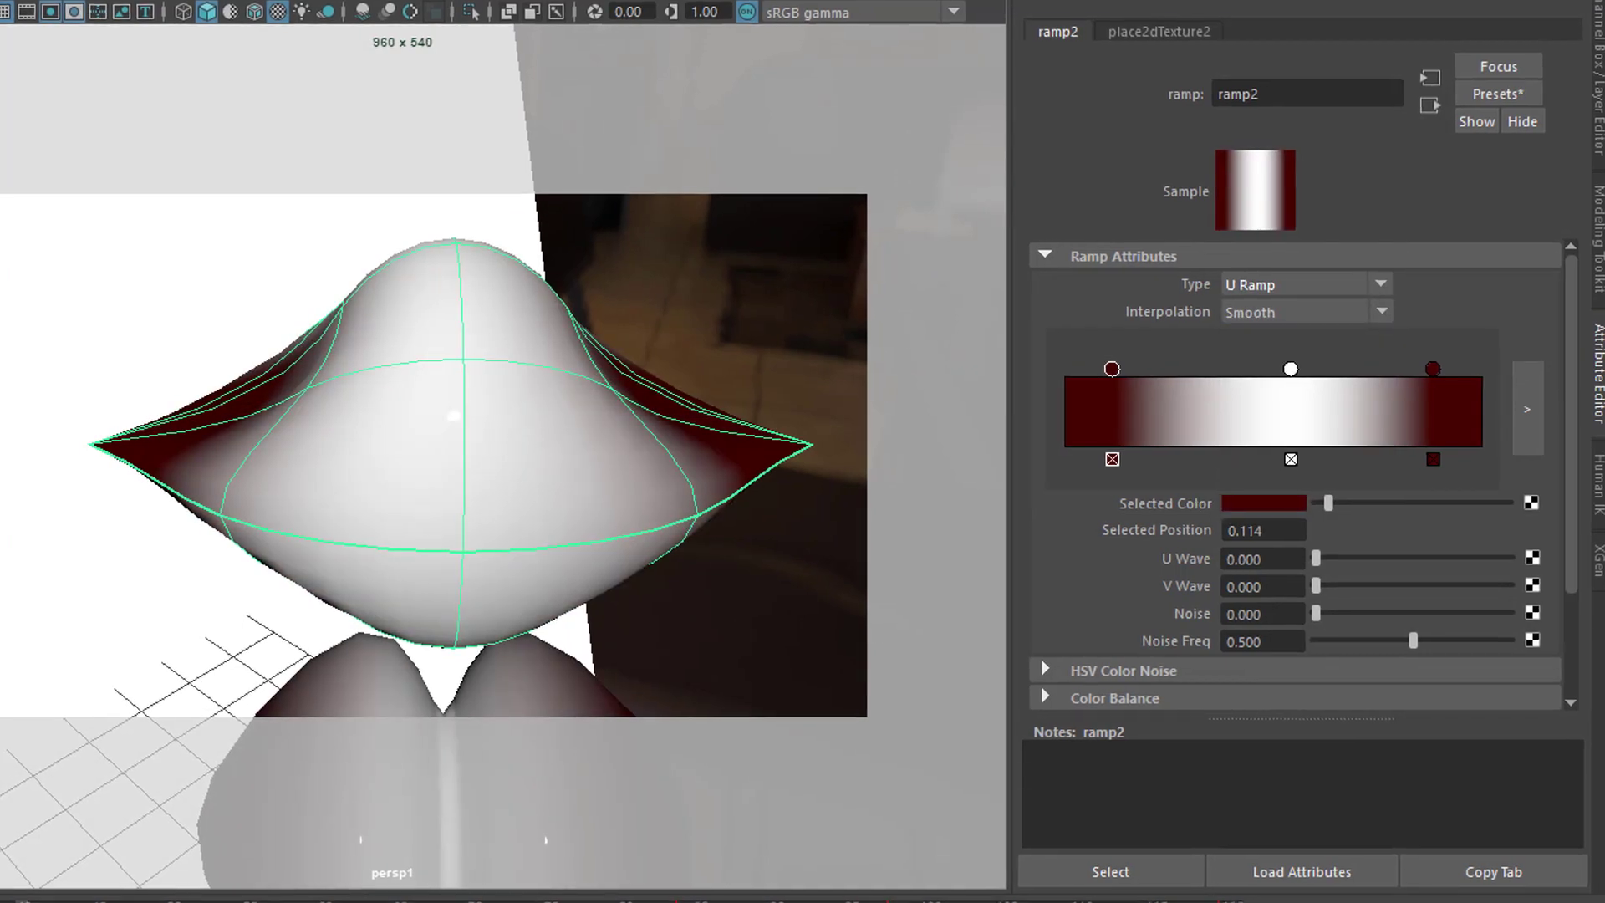